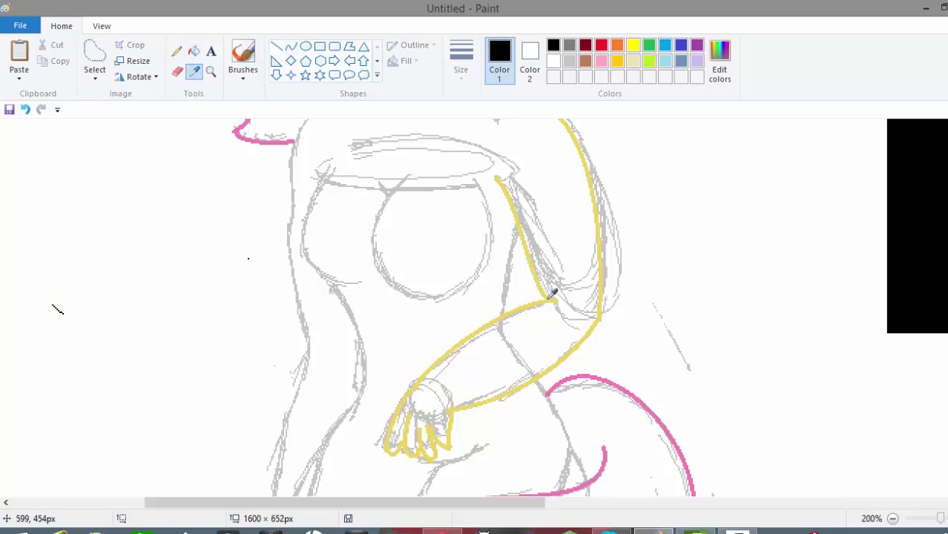
- Sample the yellow of the traced arm outline and save it as a custom color
click(552, 294)
click(719, 63)
click(362, 367)
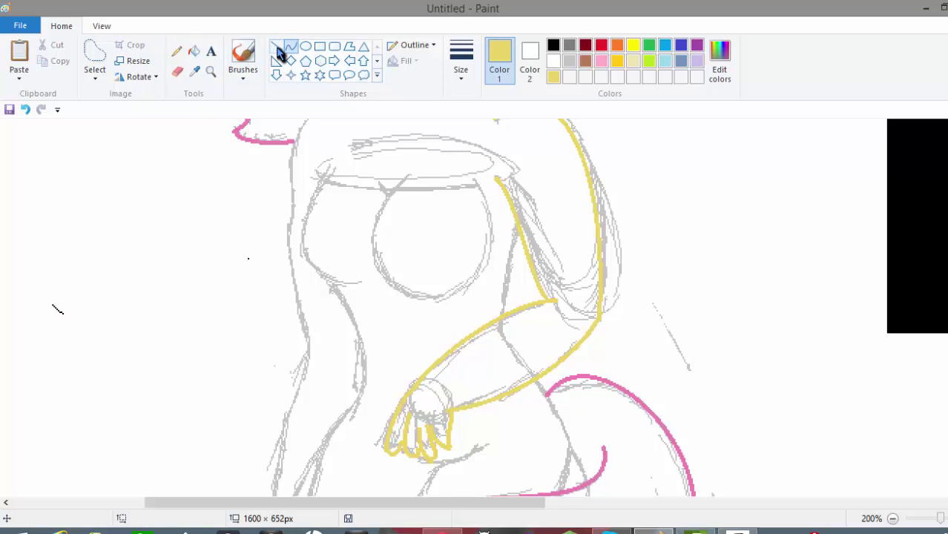
- Trace the neck and shoulder on the figure's untraced side with a yellow curve from the chin down to the upper arm
scroll(772, 260, up, 3)
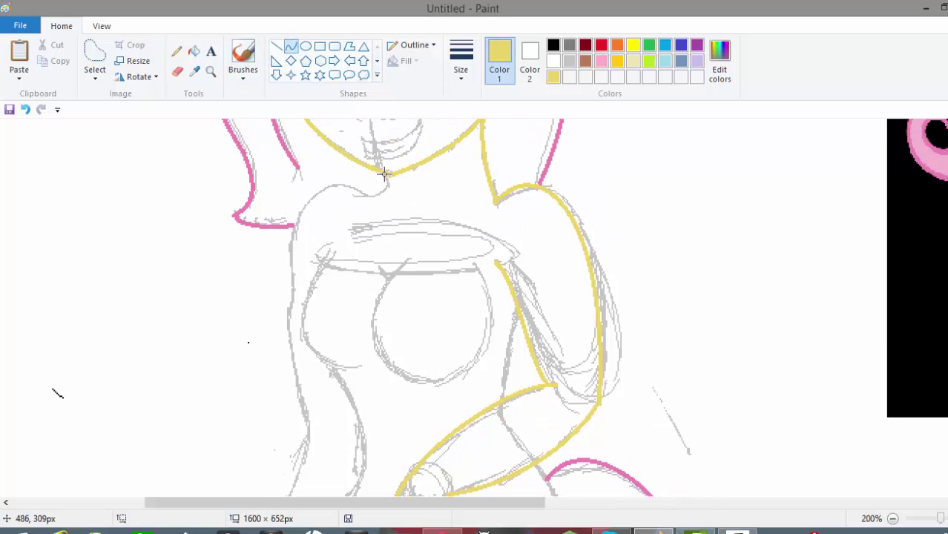
drag(384, 173, 287, 307)
drag(296, 245, 313, 200)
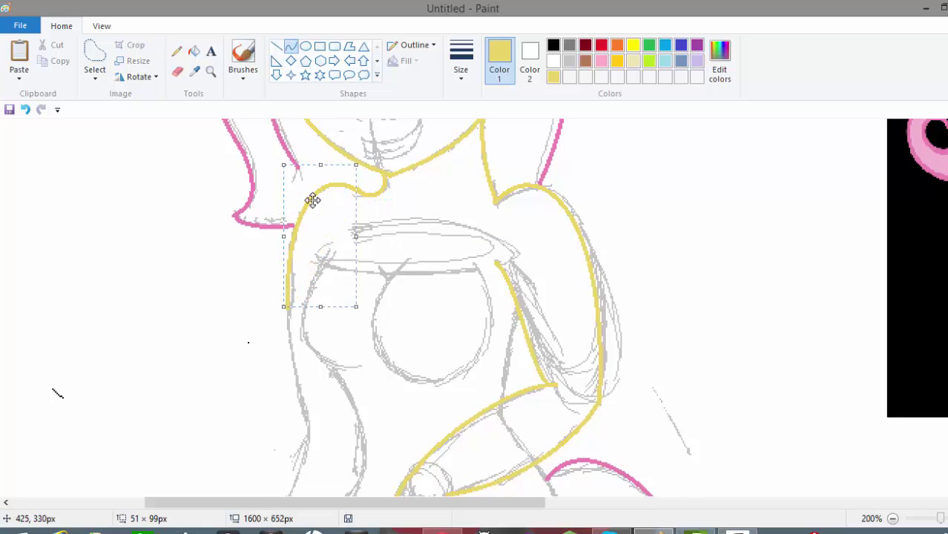
- Trace the outer edge of the hanging arm in yellow curves, from below the shoulder past the elbow and down the forearm
scroll(455, 159, down, 2)
click(290, 47)
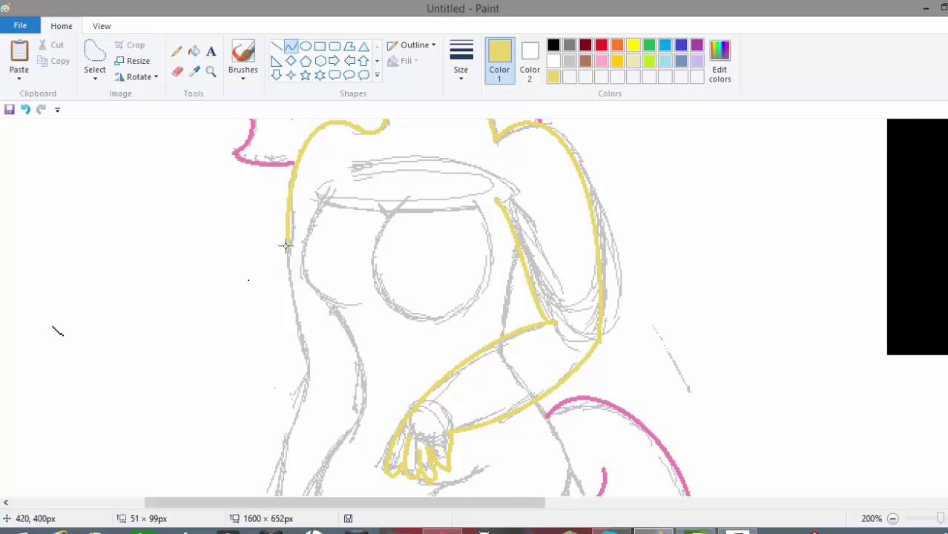
drag(287, 238, 308, 376)
mouse_move(298, 326)
mouse_down()
mouse_move(293, 308)
mouse_move(271, 455)
mouse_up()
click(290, 46)
scroll(360, 281, down, 3)
drag(294, 352, 287, 343)
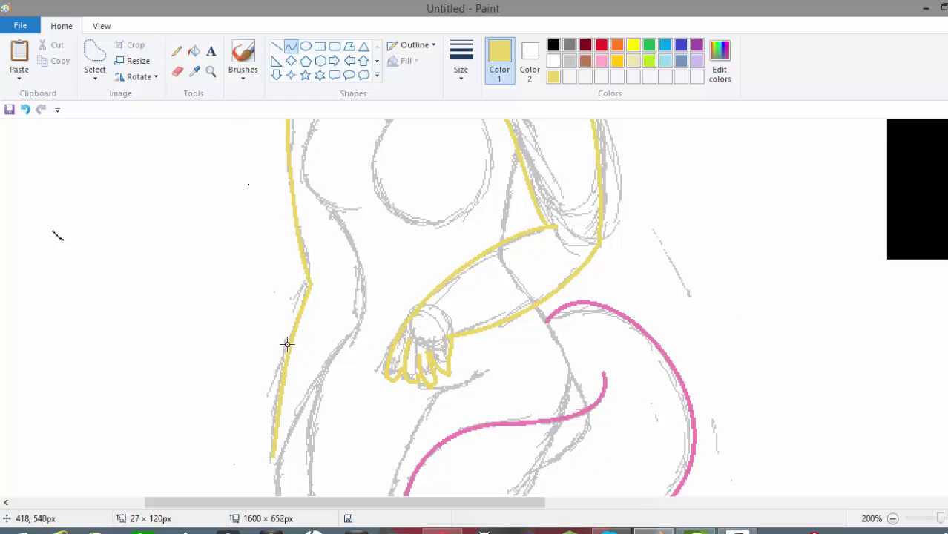
click(272, 397)
scroll(737, 293, down, 1)
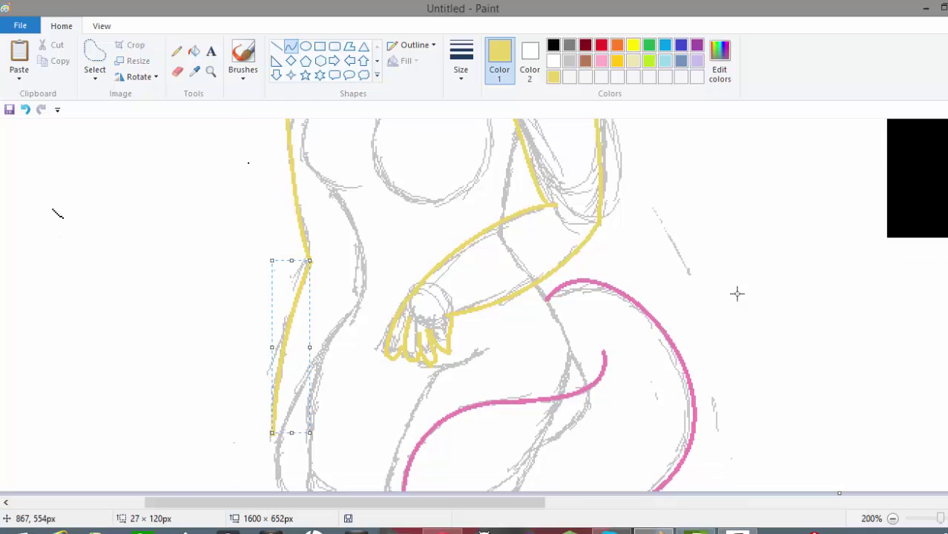
click(289, 49)
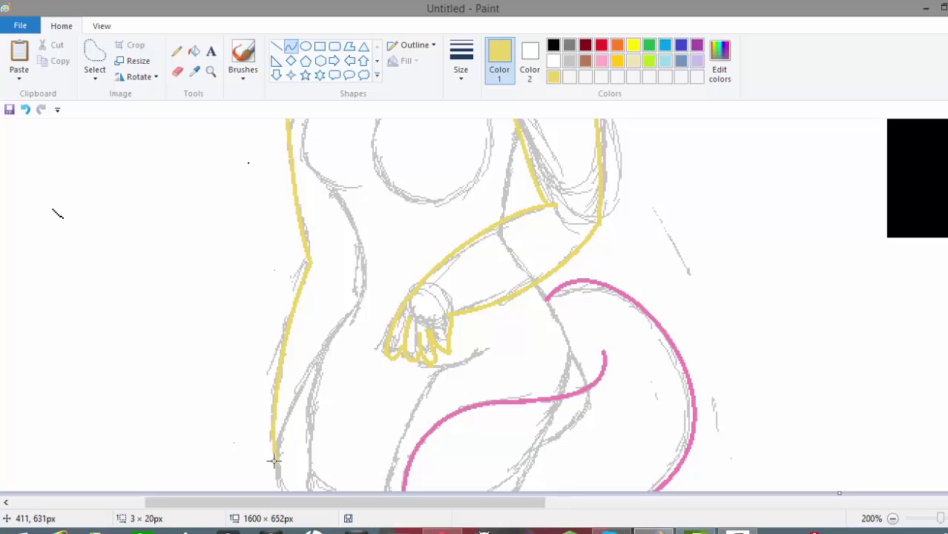
- Draw a short yellow curve about 5 × 40 px at the inner elbow of the hanging arm, beside the waist
click(276, 46)
click(290, 48)
click(25, 109)
drag(357, 247, 359, 304)
click(354, 278)
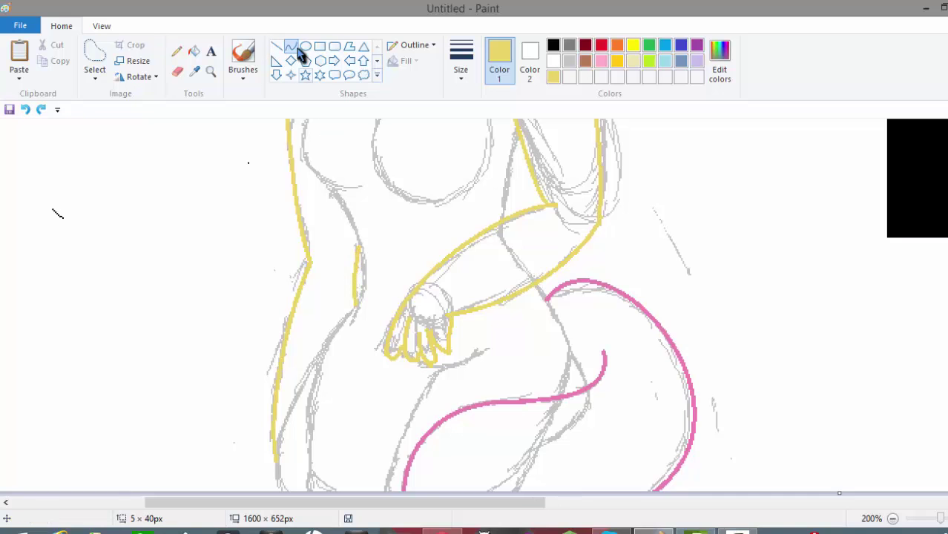
click(276, 46)
scroll(475, 307, up, 3)
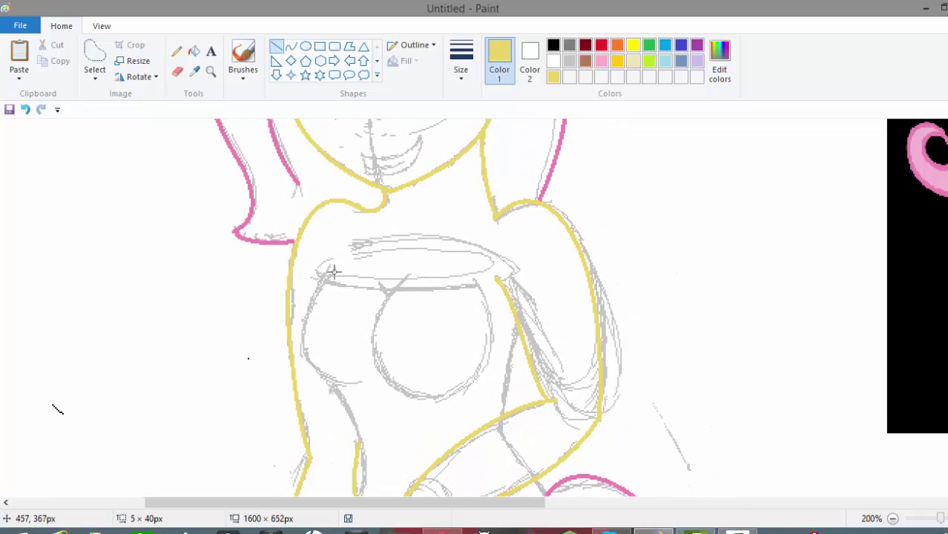
drag(329, 266, 364, 386)
click(290, 46)
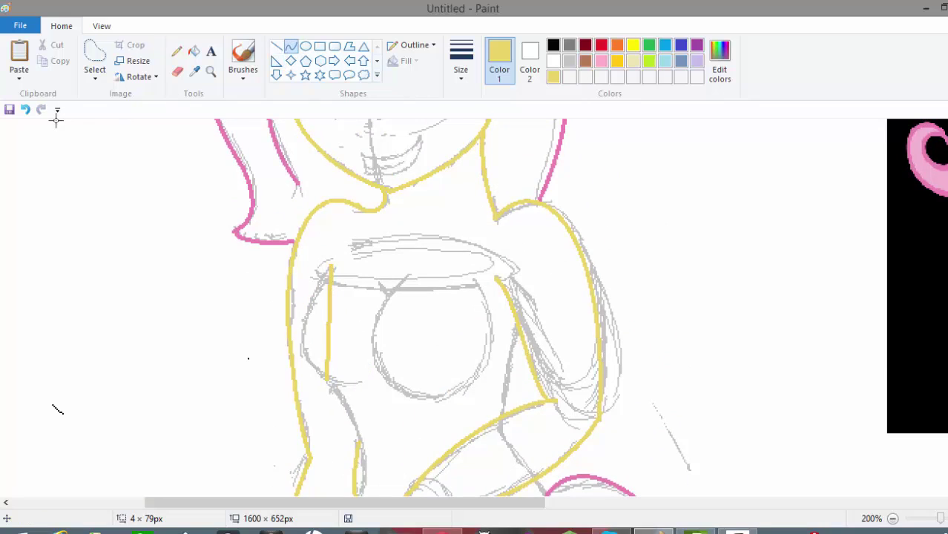
click(26, 109)
drag(313, 278, 282, 388)
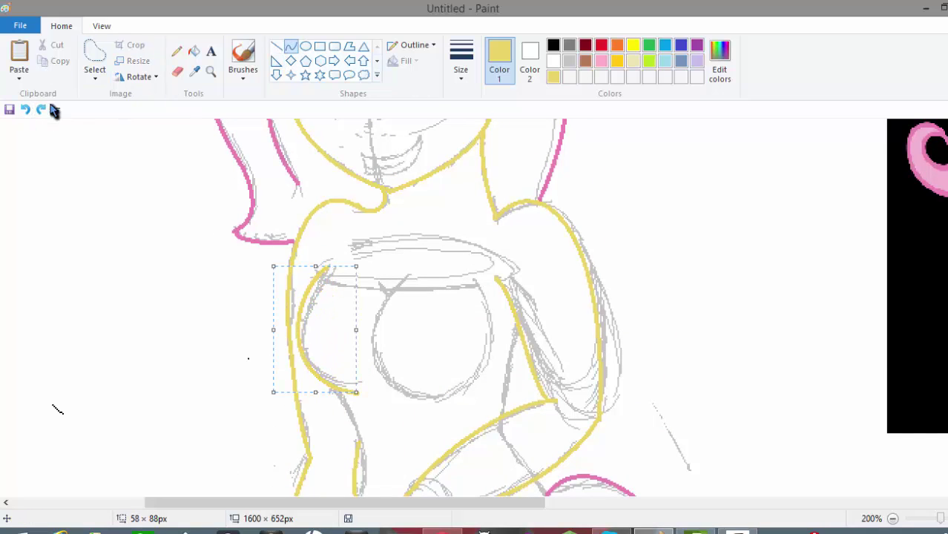
click(26, 109)
- Trace the two rounded bust outlines with yellow curves, making the larger one about 86 × 97 px
drag(325, 275, 276, 366)
click(290, 46)
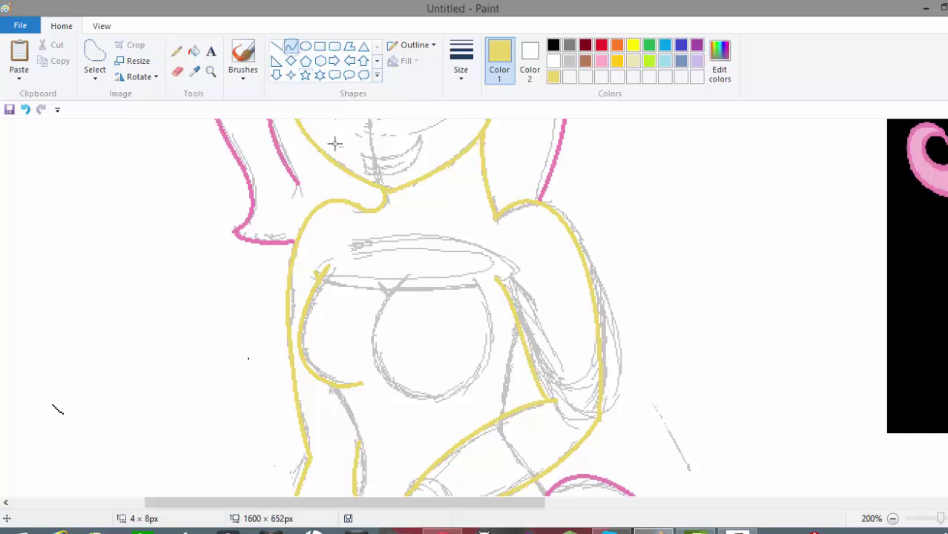
mouse_move(406, 276)
mouse_down()
mouse_move(377, 349)
mouse_move(409, 392)
mouse_move(370, 294)
mouse_move(358, 384)
mouse_move(469, 302)
mouse_move(476, 276)
mouse_move(449, 394)
mouse_move(531, 382)
mouse_up()
click(291, 47)
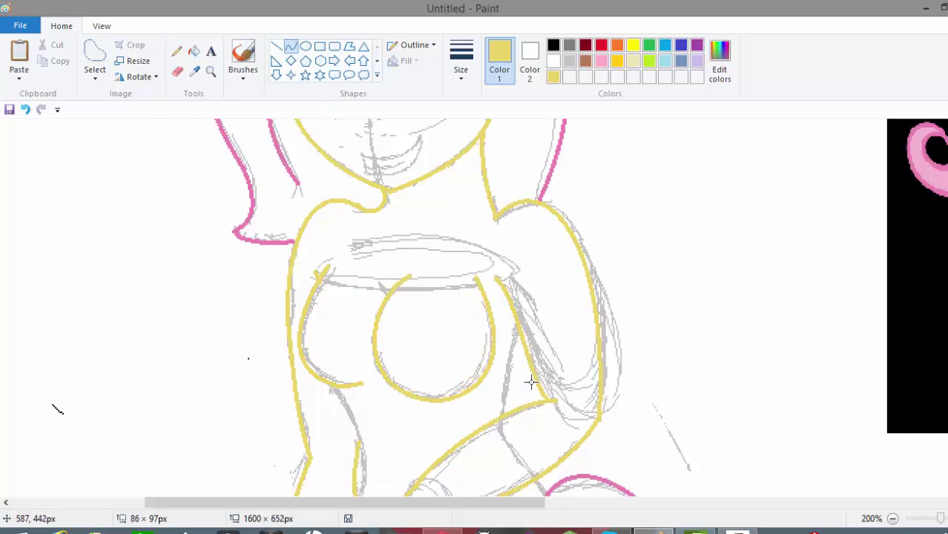
- Trace the torso side below the armpit, about 12 × 65 px, and the opposite waist, about 38 × 115 px, in yellow
click(291, 47)
drag(518, 324, 504, 409)
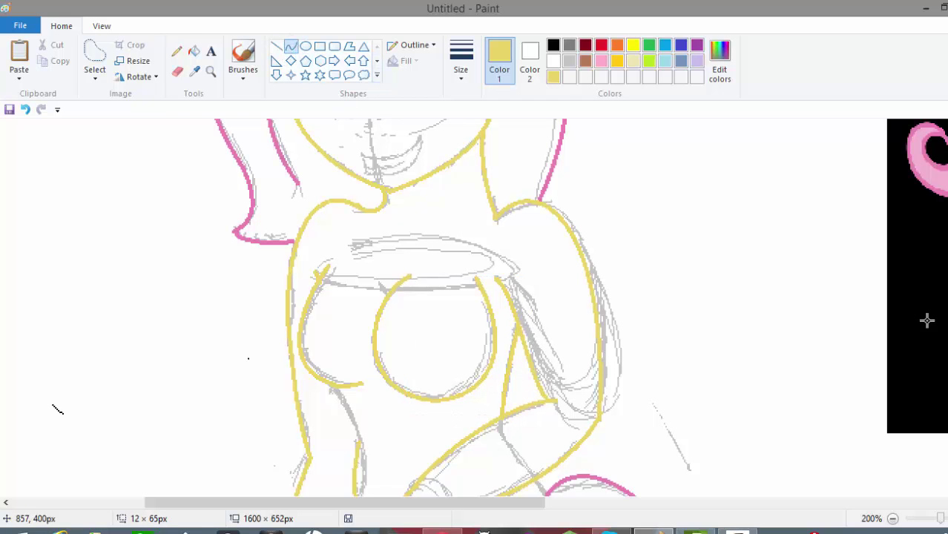
scroll(351, 200, down, 5)
mouse_move(351, 200)
mouse_down()
mouse_move(360, 248)
mouse_move(322, 361)
mouse_move(360, 265)
mouse_move(382, 288)
mouse_move(374, 292)
mouse_up()
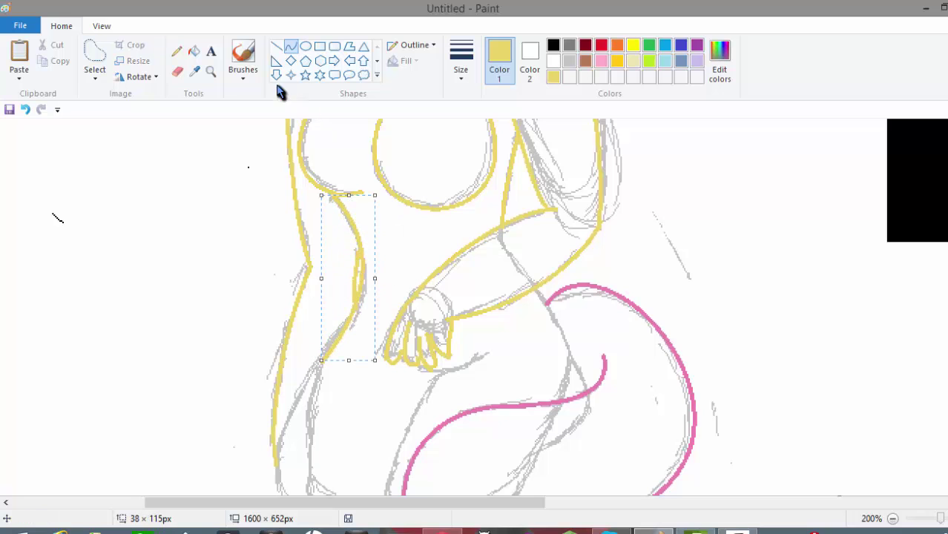
click(290, 46)
- Continue the yellow outline from the waist down the outer hip and thigh with a curve about 15 × 100 px
scroll(387, 300, down, 1)
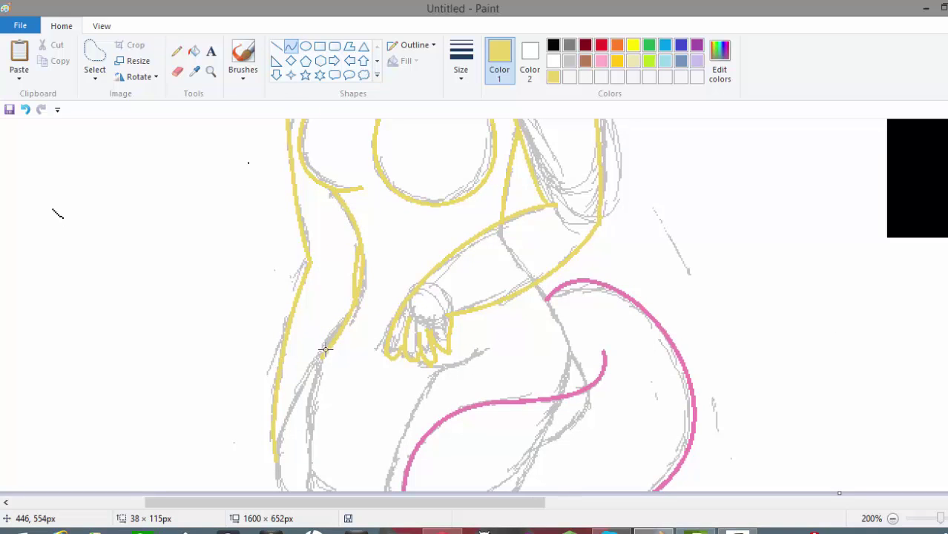
mouse_move(325, 349)
mouse_down()
mouse_move(301, 461)
mouse_move(304, 499)
mouse_up()
mouse_move(313, 365)
mouse_down()
mouse_move(311, 395)
mouse_move(309, 378)
mouse_up()
click(290, 47)
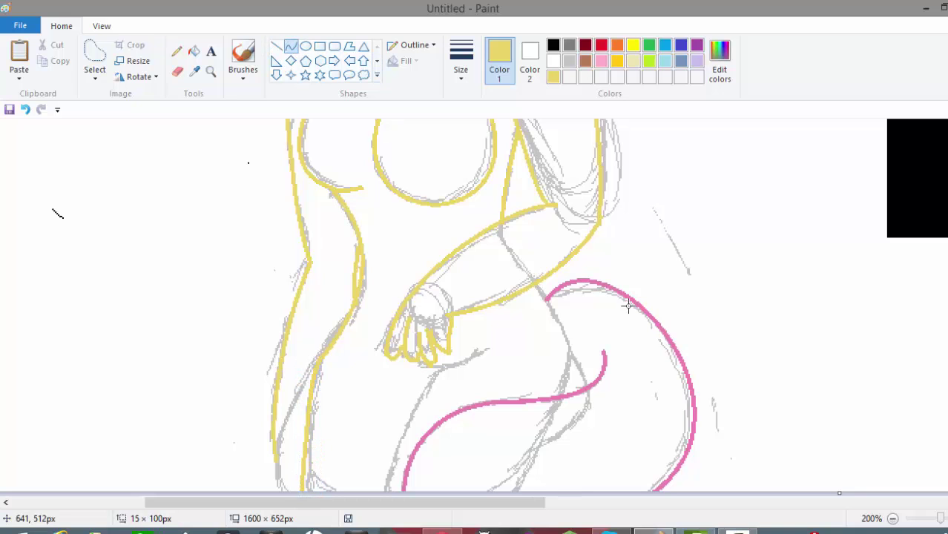
- Trace the fold under the resting hand and the thigh line running down from it with yellow curves
mouse_move(422, 363)
mouse_down()
mouse_move(487, 343)
mouse_move(438, 368)
mouse_move(387, 486)
mouse_up()
click(291, 49)
drag(407, 429, 398, 437)
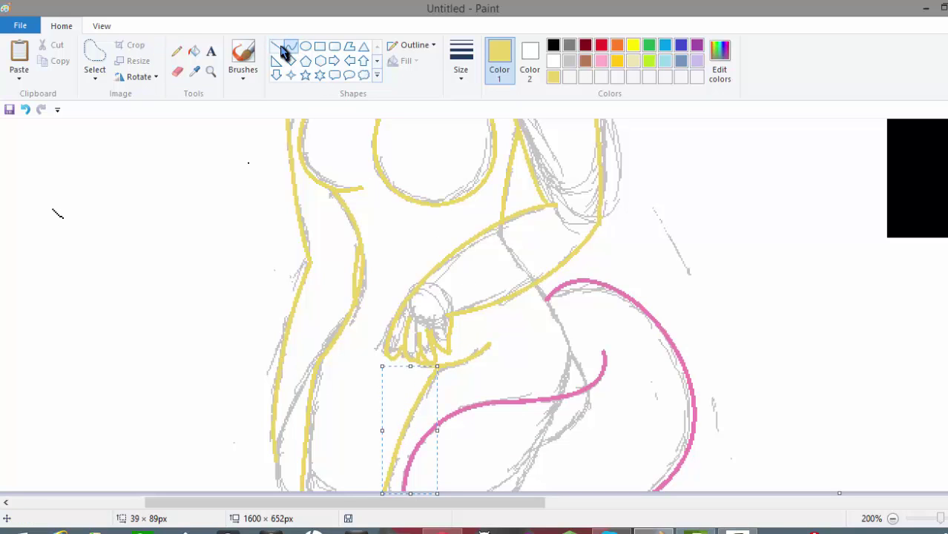
click(649, 298)
- Draw the nose bridge and nostril marks over the face sketch with the Pencil in the saved yellow
scroll(58, 214, up, 5)
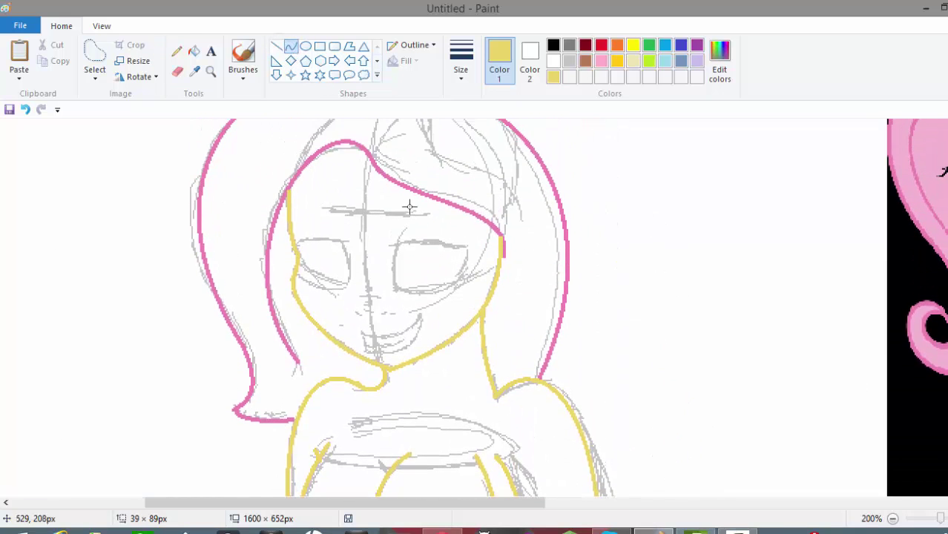
click(176, 50)
click(553, 46)
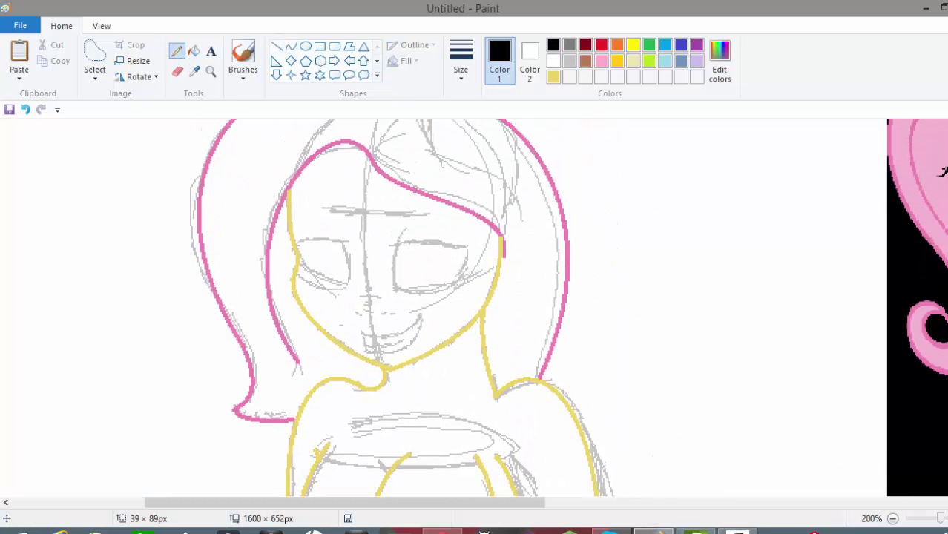
scroll(845, 349, up, 2)
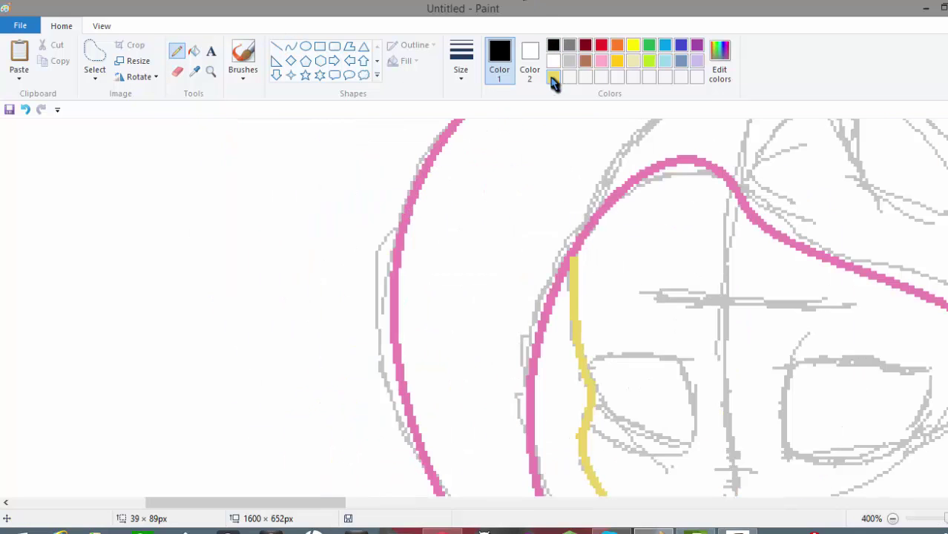
click(553, 77)
scroll(323, 508, right, 5)
scroll(872, 241, down, 3)
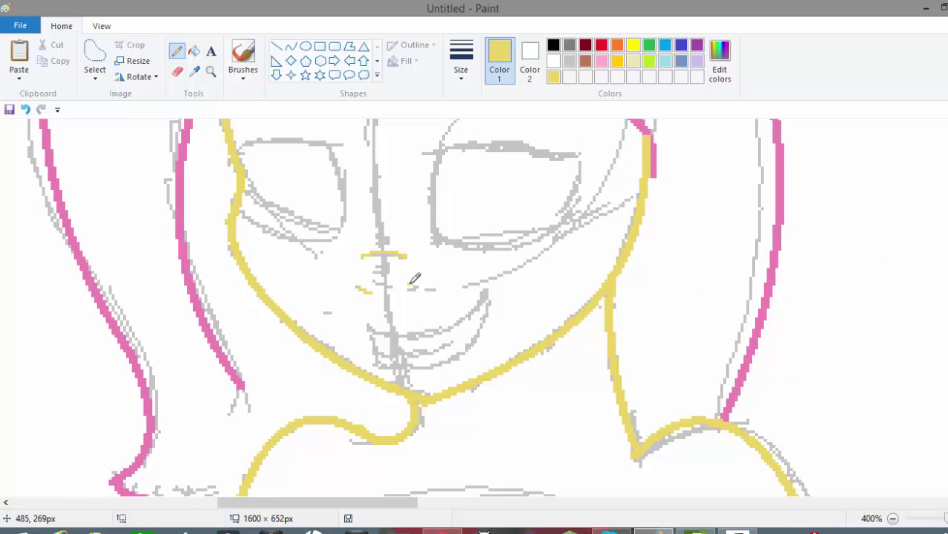
- Set the drawing color to black and choose a thicker line width for the eyes
scroll(459, 205, up, 2)
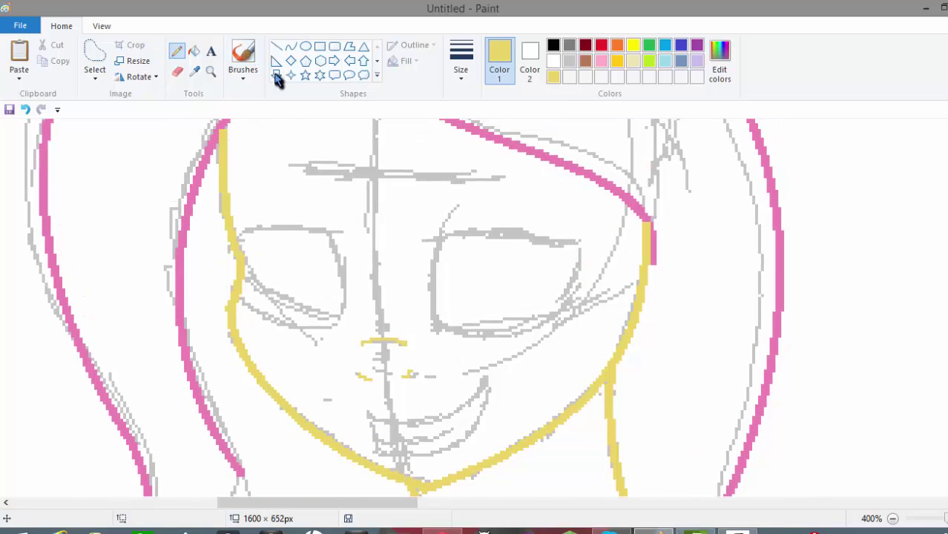
click(553, 46)
click(461, 63)
click(490, 131)
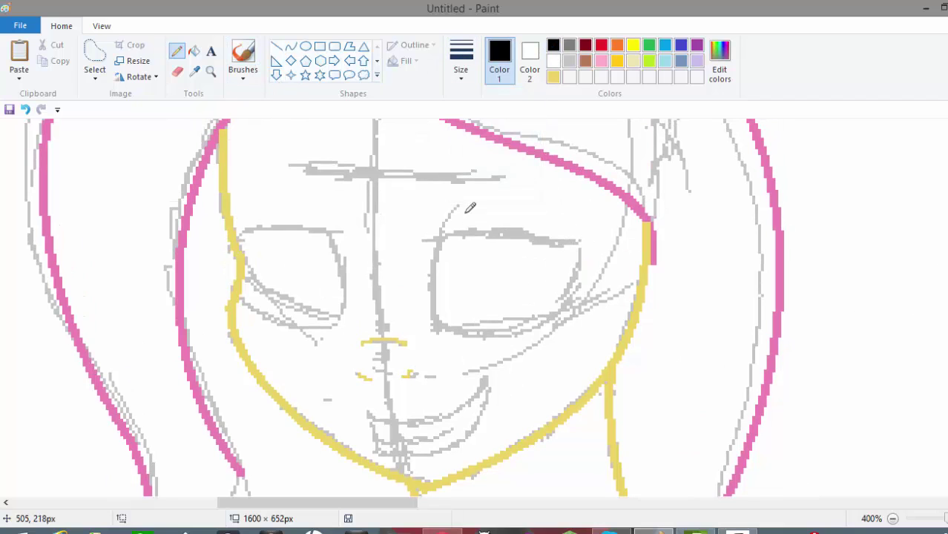
drag(441, 238, 525, 237)
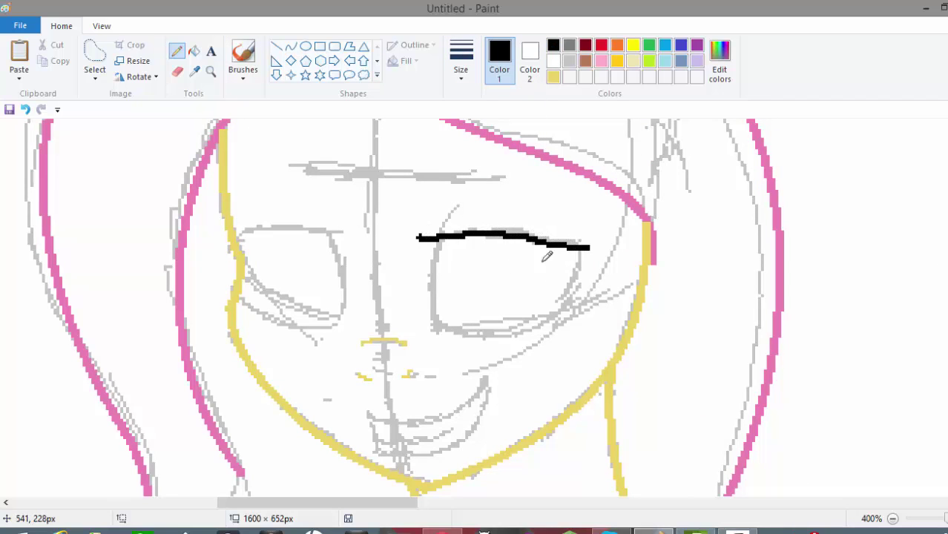
drag(444, 234, 432, 299)
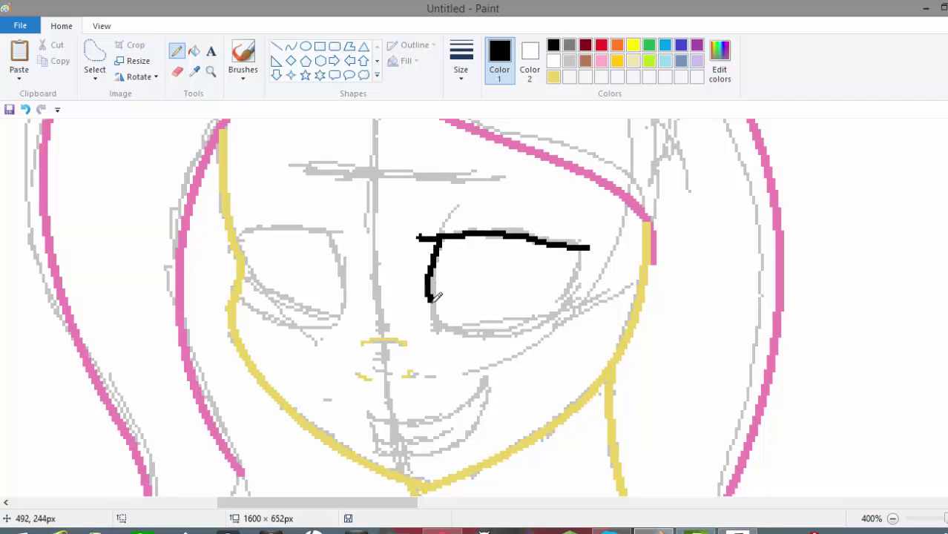
click(25, 109)
- Draw the upper lid of the eye on the image's right side as a black curve about 56 × 7 px
click(291, 46)
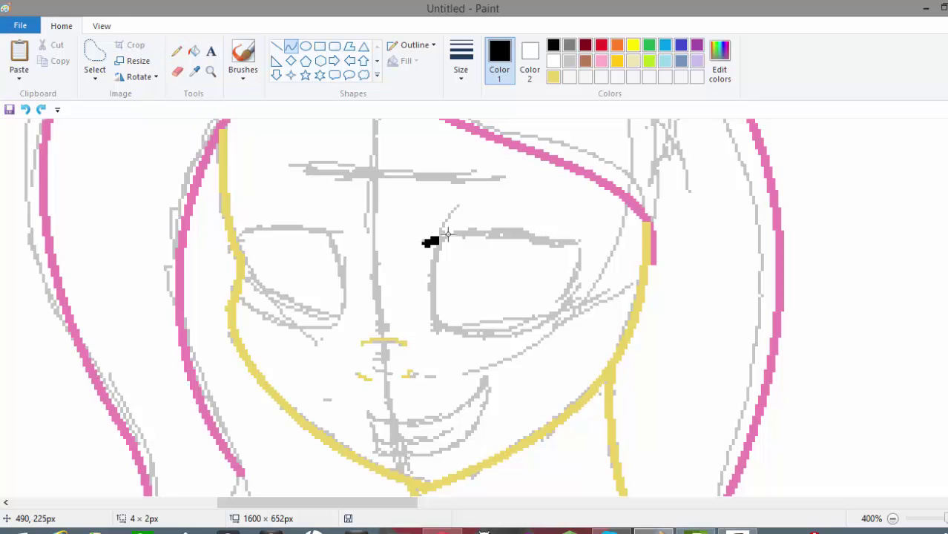
drag(447, 234, 585, 242)
mouse_move(504, 238)
mouse_down()
mouse_move(498, 228)
mouse_move(528, 224)
mouse_move(512, 226)
mouse_up()
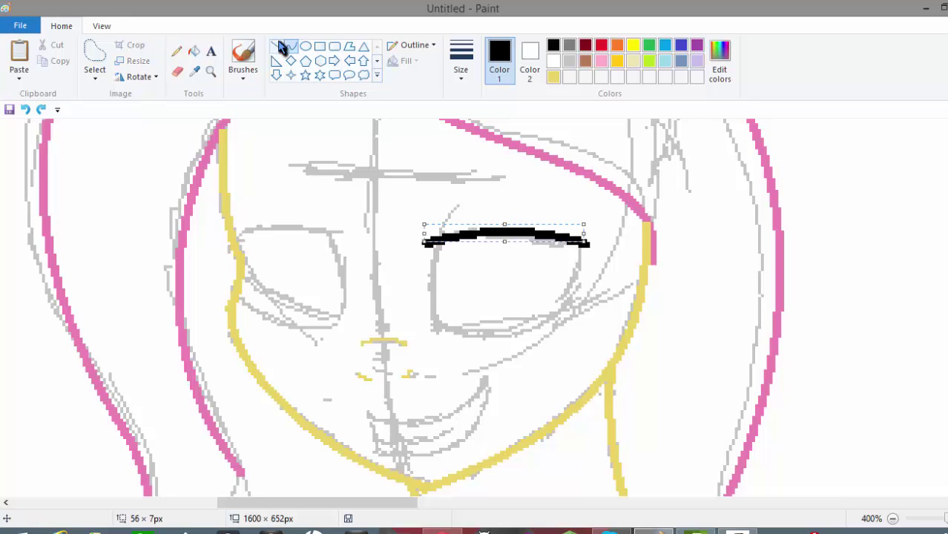
click(278, 46)
drag(579, 243, 509, 335)
click(291, 46)
click(25, 109)
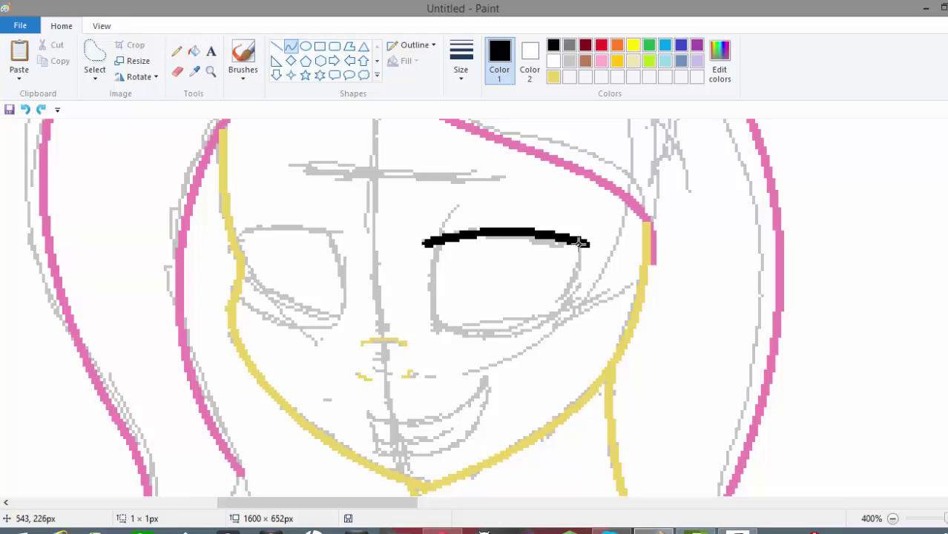
- Complete the right-hand eye outline with black curves along its outer, lower and inner edges
drag(579, 243, 478, 335)
drag(542, 312, 577, 326)
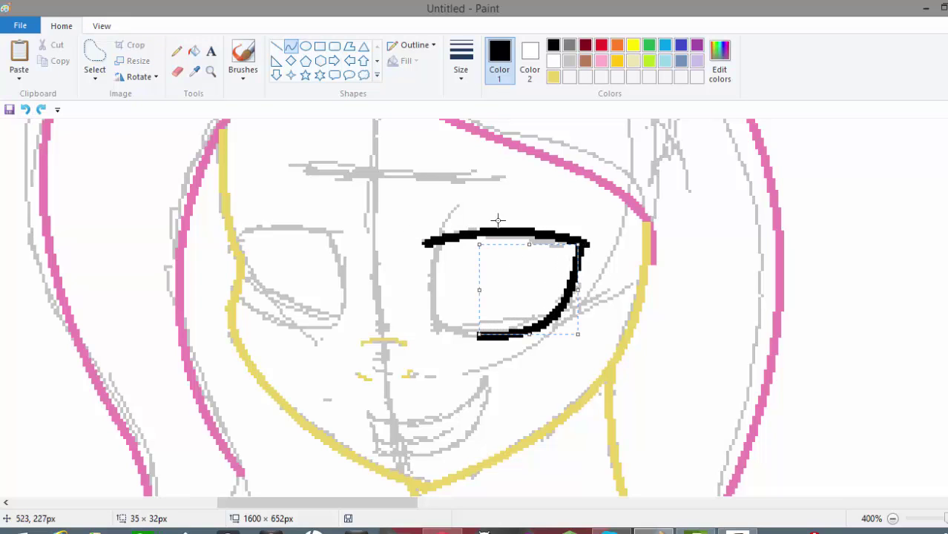
click(291, 46)
drag(434, 240, 425, 332)
click(428, 304)
click(291, 46)
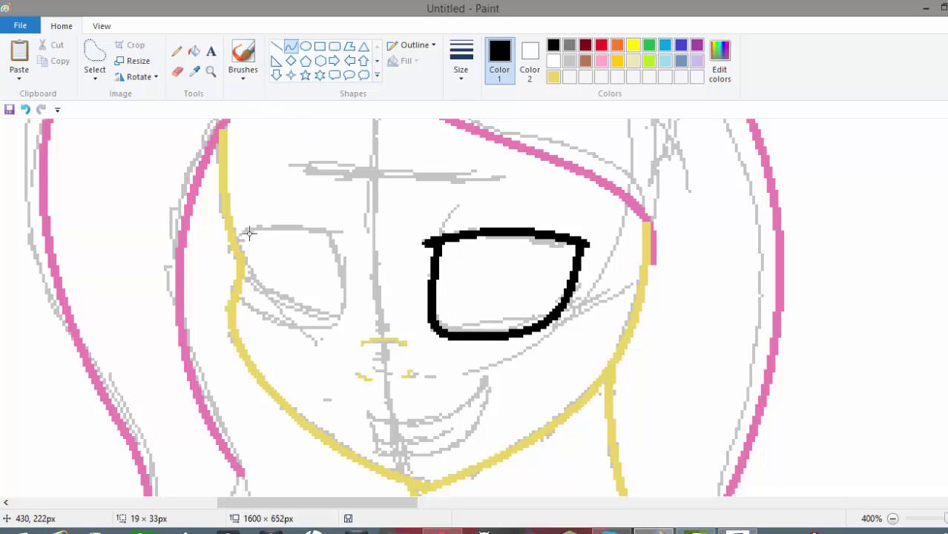
- Outline the other eye with black curves, including an upper lid about 36 × 5 px and the inner and lower edges
mouse_move(239, 238)
mouse_down()
mouse_move(281, 219)
mouse_move(345, 230)
mouse_move(256, 227)
mouse_up()
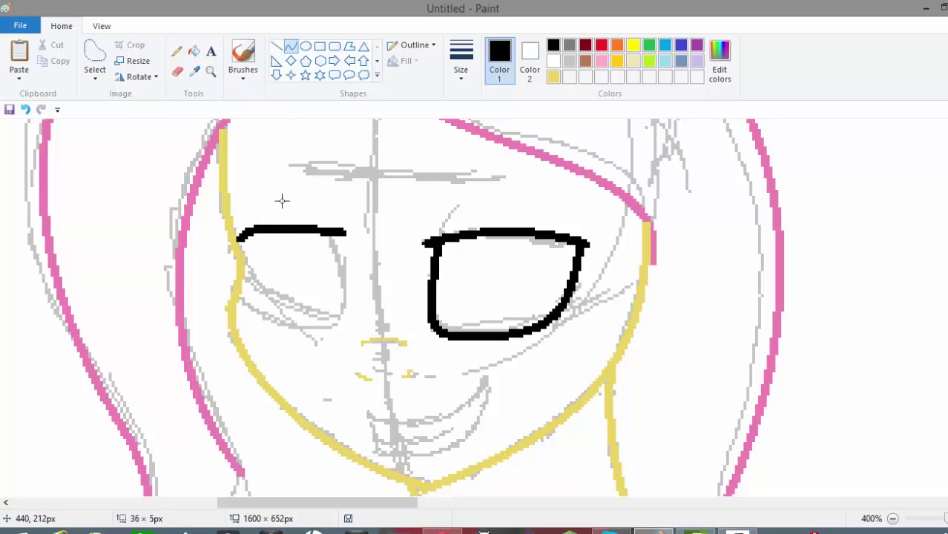
click(291, 46)
drag(325, 234, 298, 327)
mouse_move(311, 282)
mouse_down()
mouse_move(353, 320)
mouse_move(338, 335)
mouse_move(239, 300)
mouse_move(256, 316)
mouse_up()
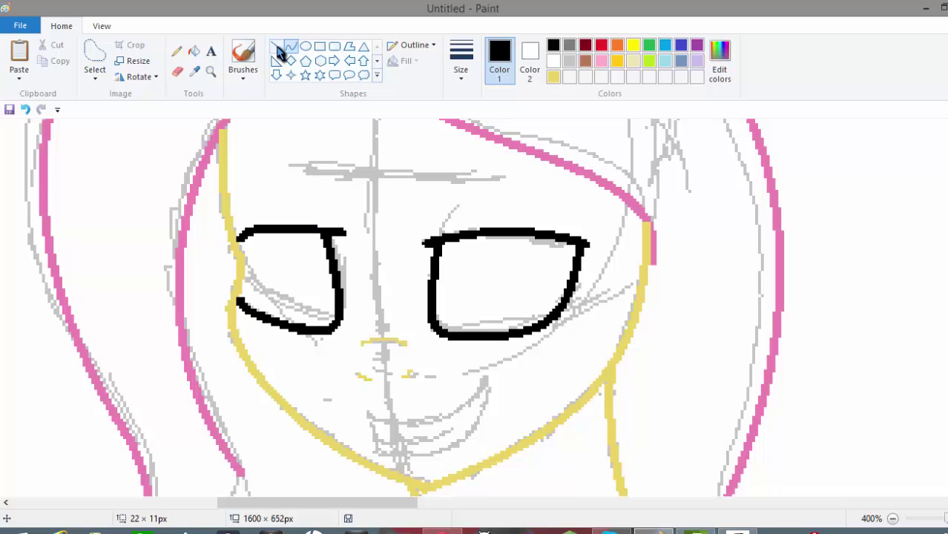
- Fill the face and both eye interiors with light gray to absorb the sketch lines
click(194, 50)
click(568, 60)
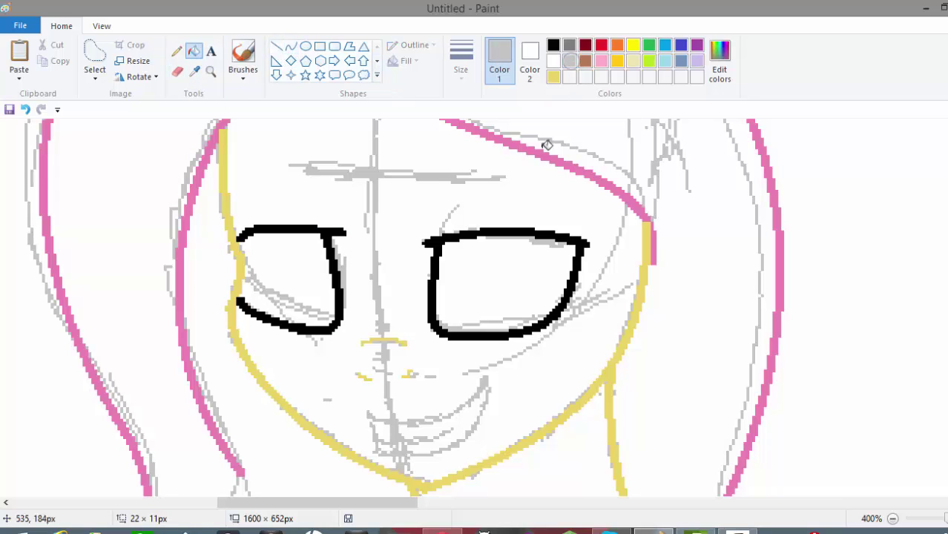
click(402, 172)
click(363, 211)
click(479, 272)
click(299, 274)
click(269, 304)
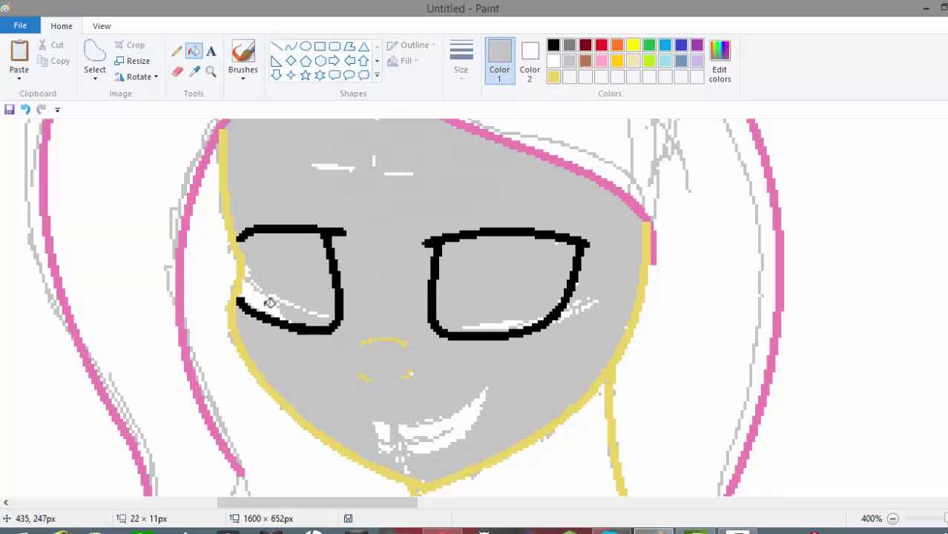
- Fill the side hair sections and the background around the head with light gray
click(218, 258)
click(36, 208)
click(15, 215)
click(711, 265)
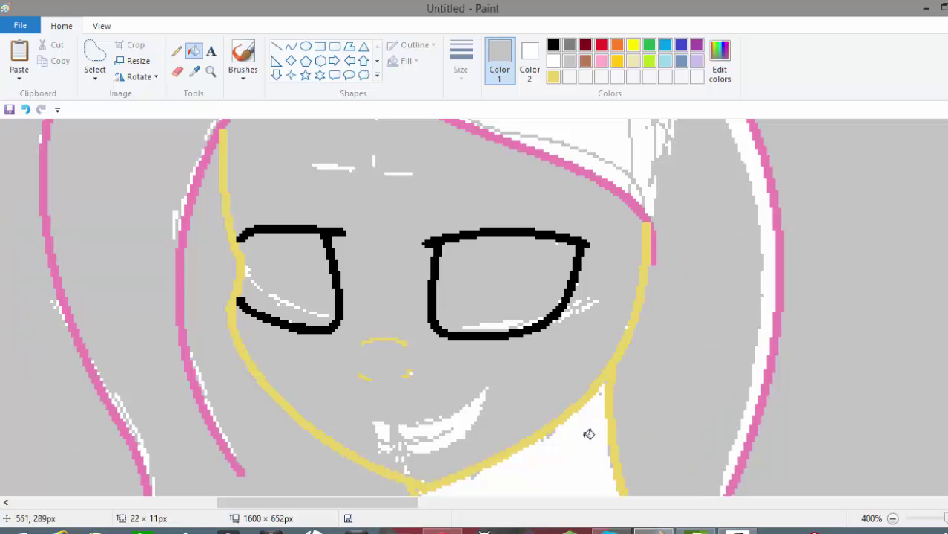
- Fill the white areas of the neck, chest and torso with light gray
click(588, 434)
scroll(593, 415, down, 5)
scroll(598, 392, up, 2)
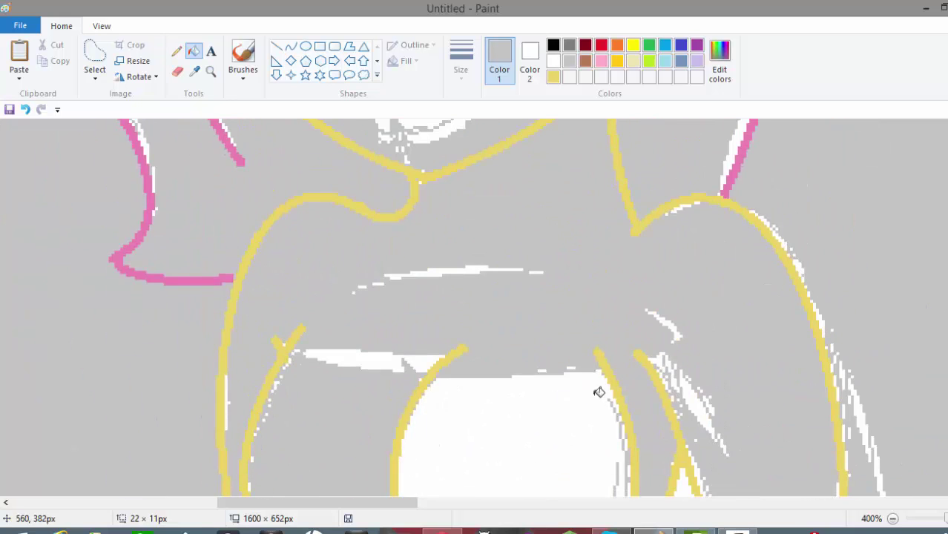
click(598, 391)
click(389, 358)
- Fill the forearm, the hip and the main gaps of the hand with light gray
scroll(475, 307, down, 7)
click(638, 244)
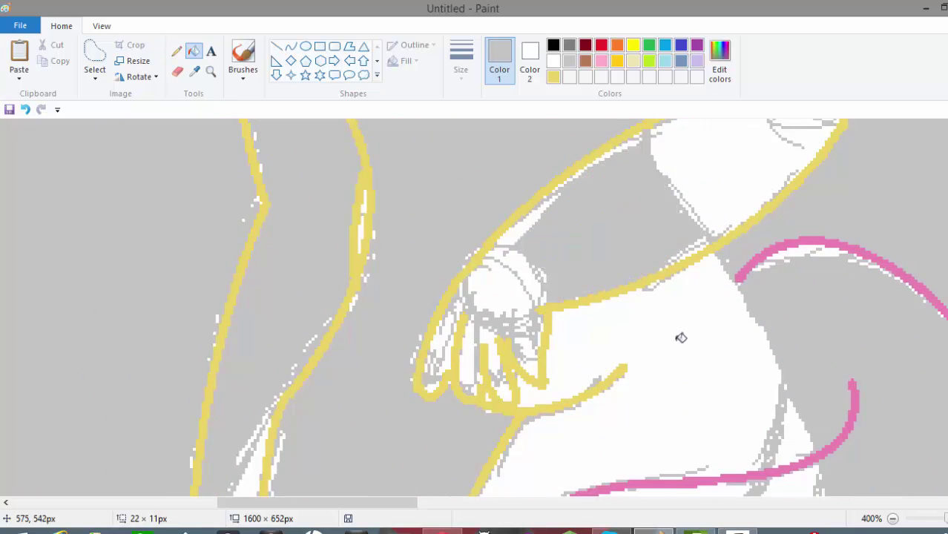
click(681, 337)
click(487, 297)
click(472, 349)
click(493, 349)
click(509, 378)
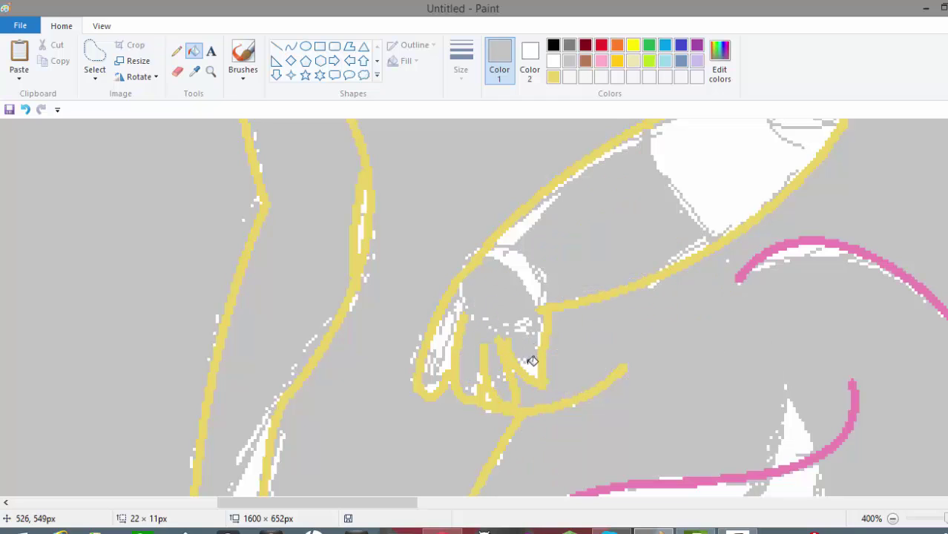
- Fill the remaining white patches between the fingers, at the wrist and along the upper forearm with light gray
click(531, 363)
click(452, 325)
click(445, 349)
click(524, 259)
click(523, 227)
click(673, 164)
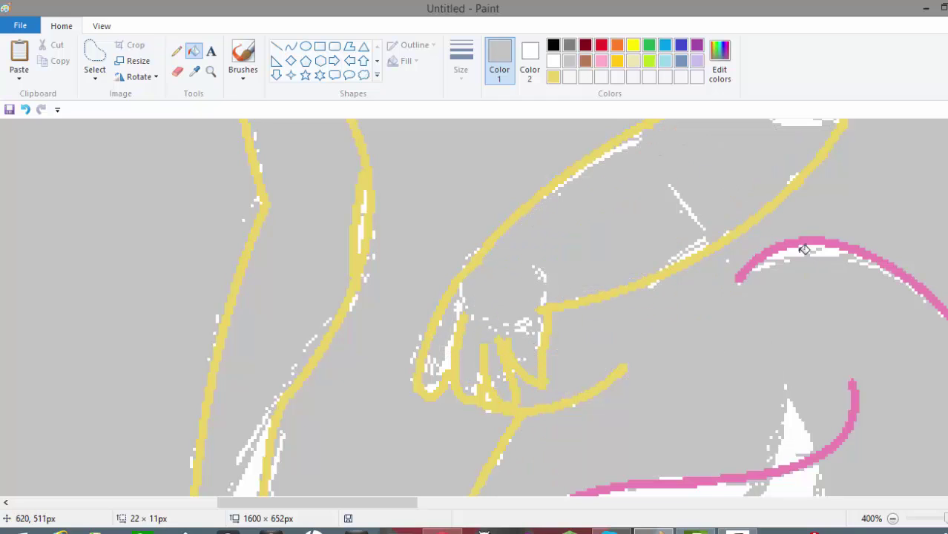
- Fill the remaining white areas of the tail and legs with light gray
click(788, 252)
scroll(650, 390, down, 3)
click(650, 390)
click(755, 343)
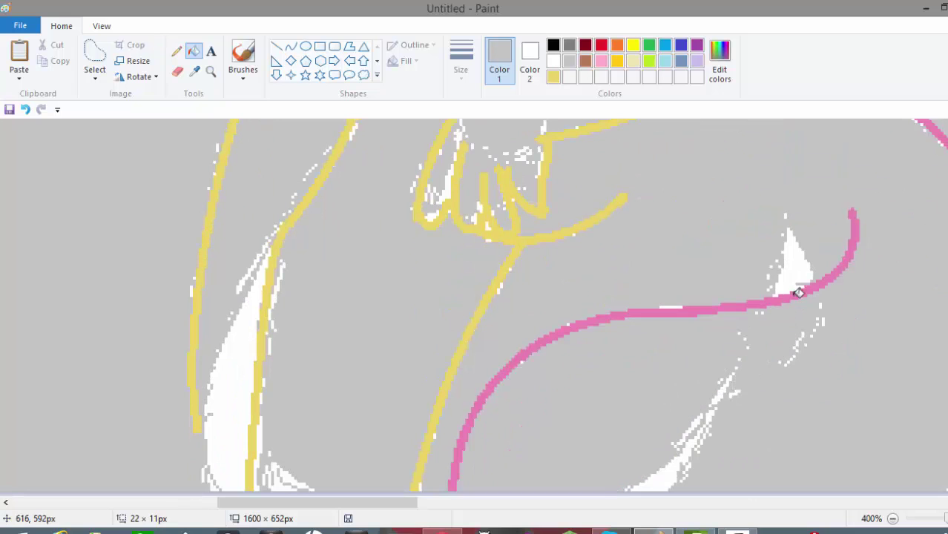
click(786, 291)
click(651, 484)
click(231, 382)
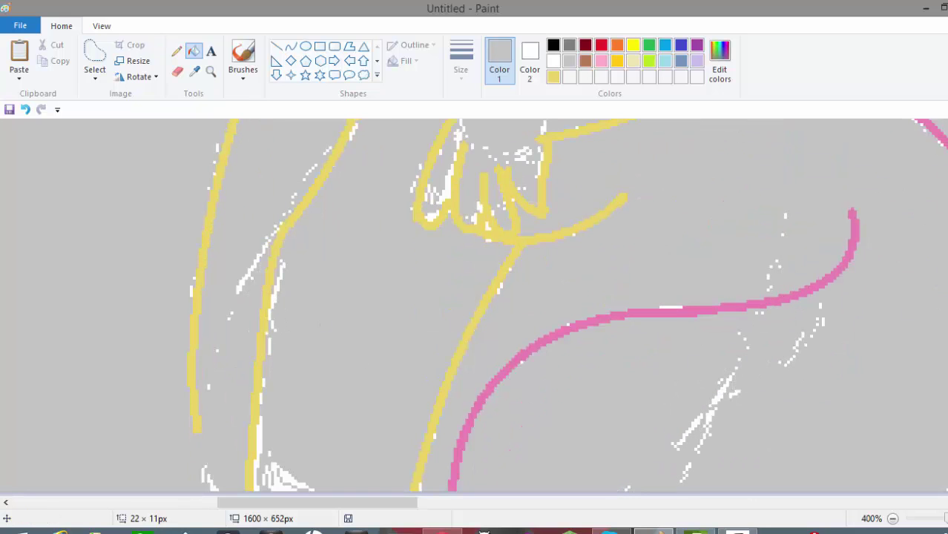
- Switch the fill color to white and refill the gray body, face and hair areas with it
scroll(474, 311, up, 3)
click(553, 76)
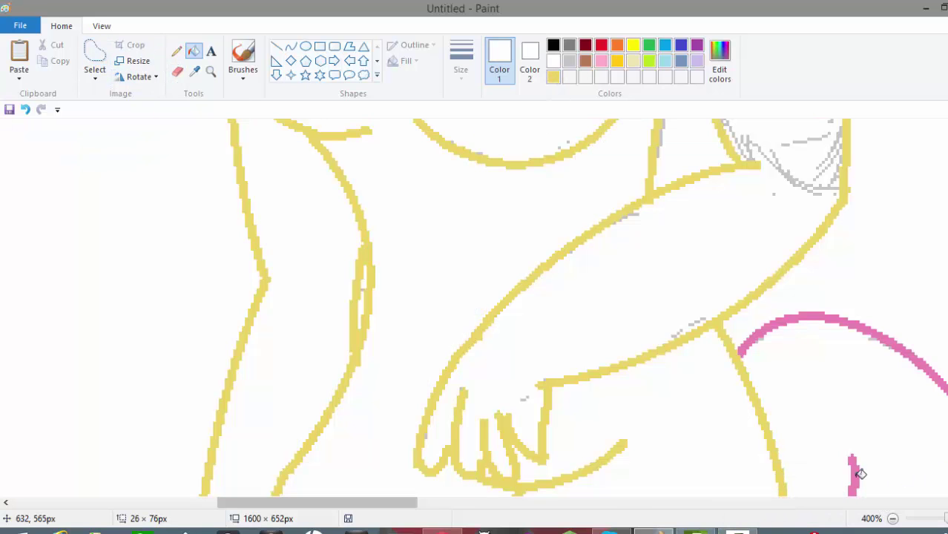
scroll(142, 186, up, 15)
click(493, 236)
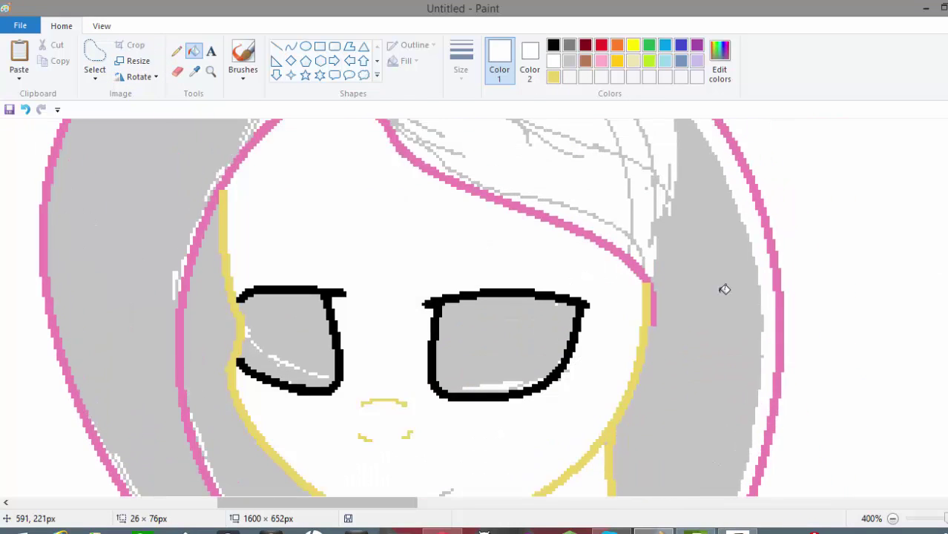
click(725, 289)
click(152, 194)
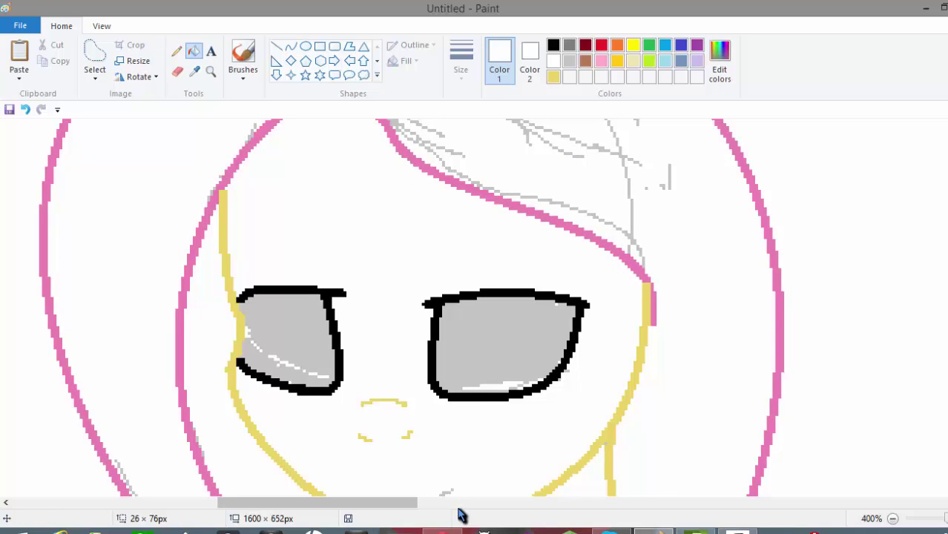
- Fill the gray interiors of both eyes with white
key(XF86AudioLowerVolume)
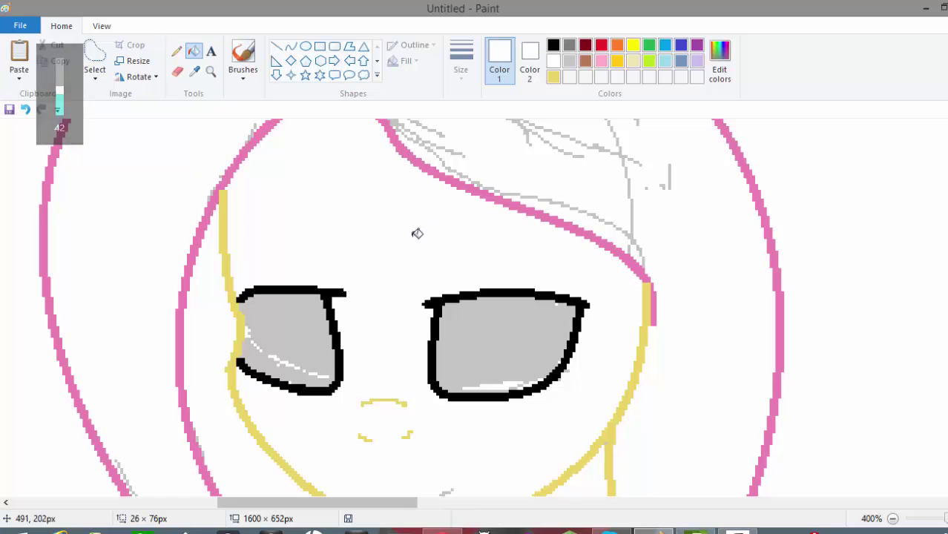
click(508, 366)
click(307, 364)
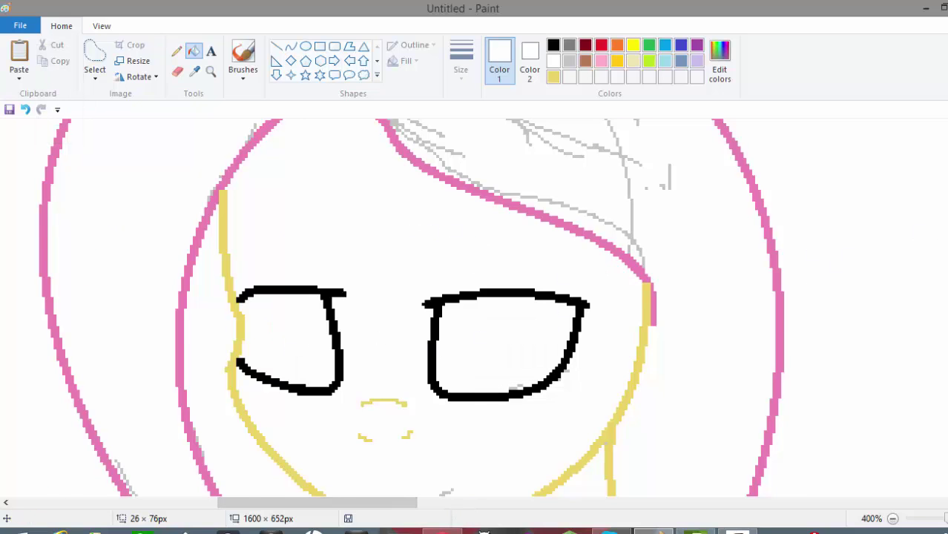
- Erase the leftover light gray sketch lines in the hair
scroll(565, 246, up, 3)
click(178, 72)
click(569, 61)
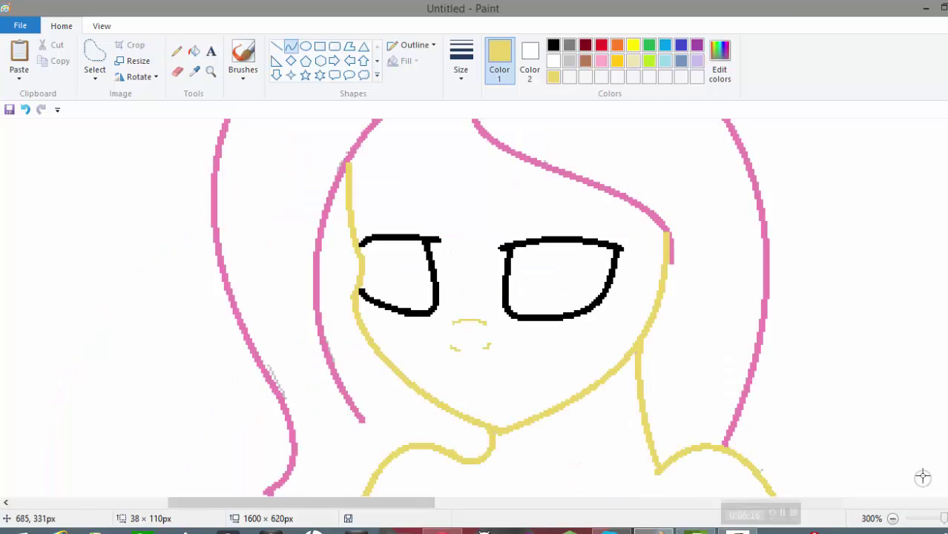
- Try filling the hair with the dark pink sampled from the reference pony's mane outline, and undo the fill
click(194, 71)
drag(429, 503, 660, 281)
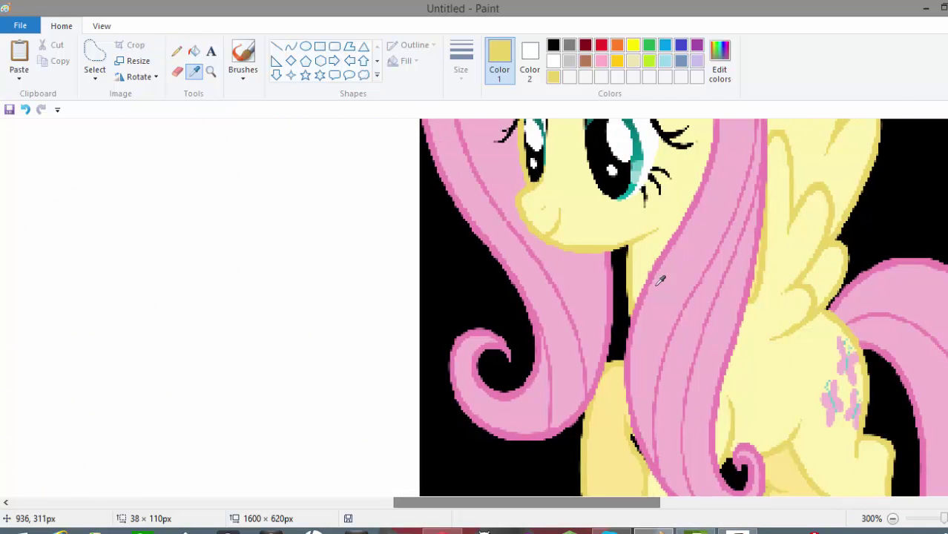
click(678, 224)
drag(631, 502, 411, 502)
click(195, 52)
click(277, 177)
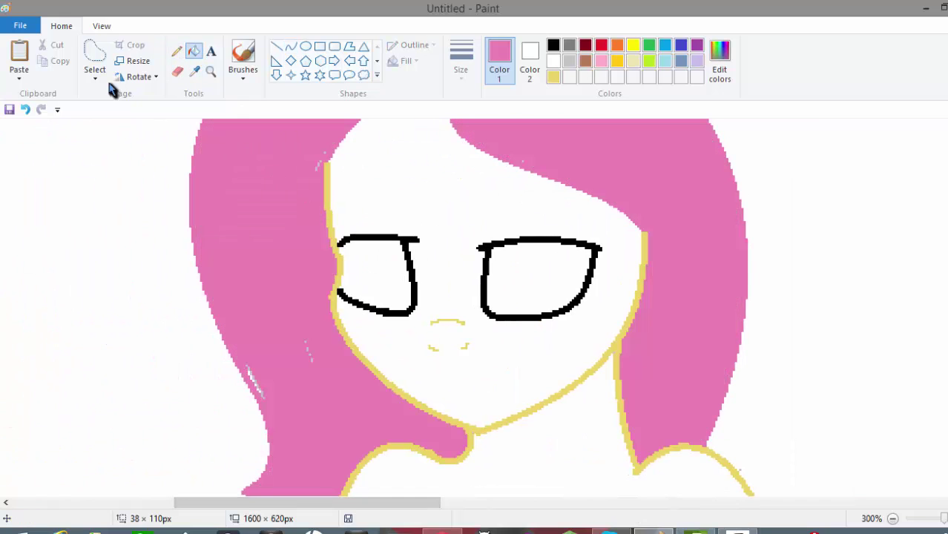
click(24, 109)
- Sample the light pink of the reference pony's mane and fill the character's hair and tail with it
drag(438, 502, 676, 502)
click(195, 70)
click(531, 357)
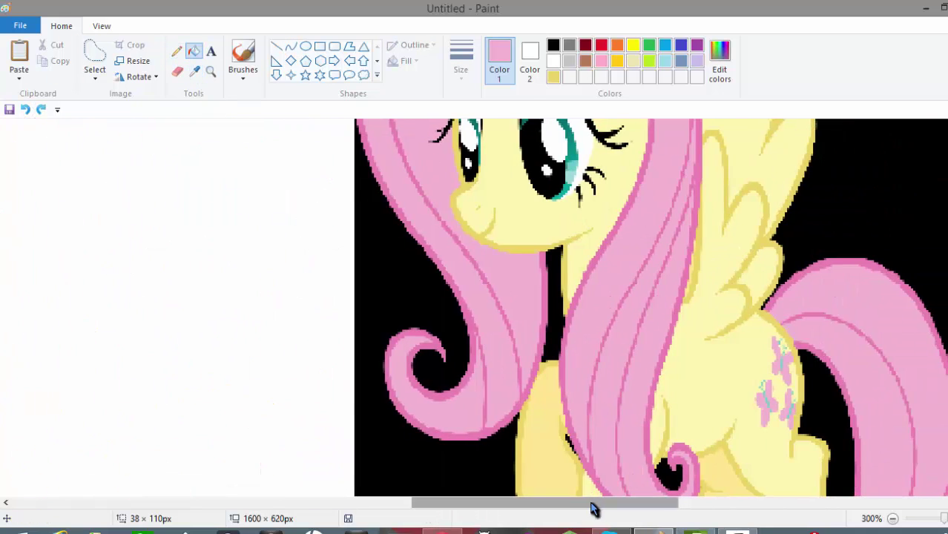
drag(593, 502, 379, 502)
click(315, 387)
scroll(704, 320, down, 10)
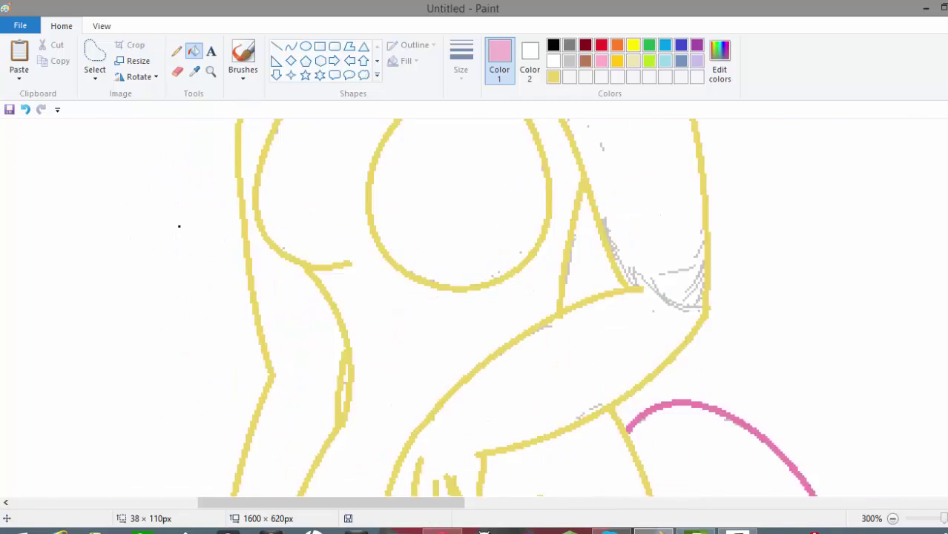
click(705, 320)
- Erase the leftover light gray sketch marks around the elbow, the torso and the arm
scroll(705, 319, up, 2)
scroll(356, 147, up, 3)
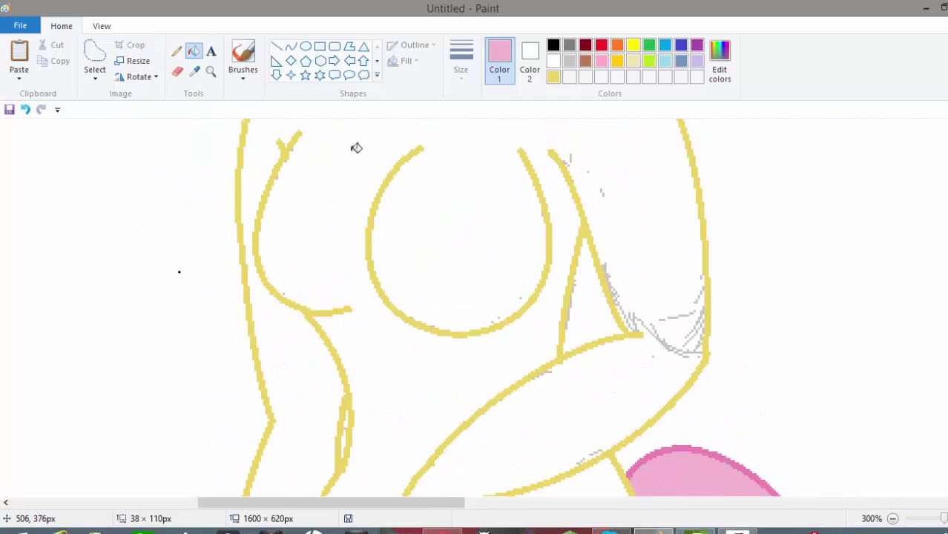
click(179, 73)
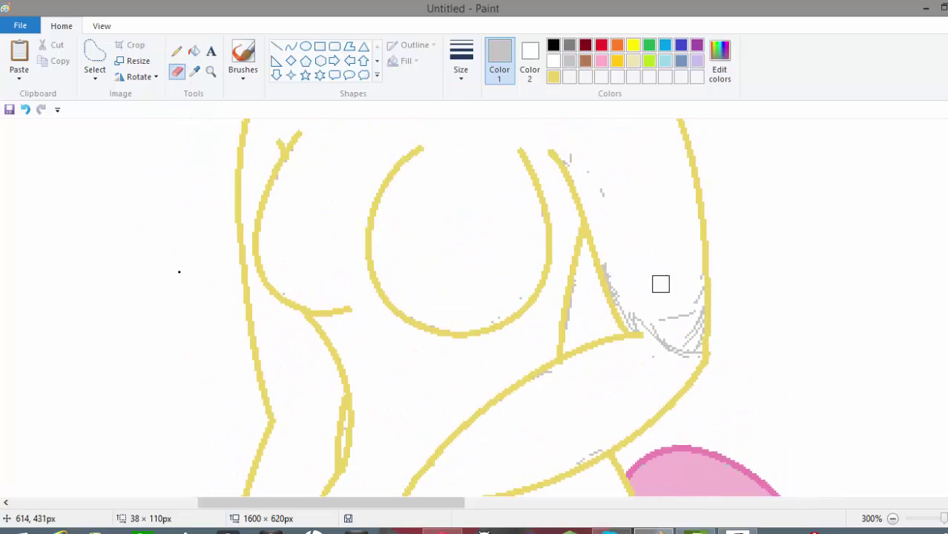
mouse_move(662, 299)
mouse_down()
mouse_move(680, 351)
mouse_move(702, 365)
mouse_move(685, 366)
mouse_move(634, 301)
mouse_move(676, 327)
mouse_up()
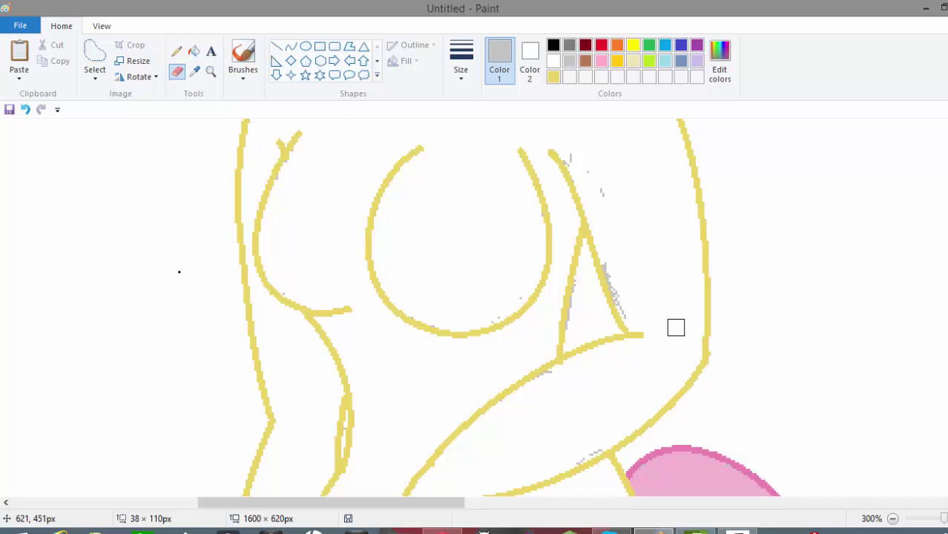
key(ctrl+z)
mouse_move(612, 242)
mouse_down()
mouse_move(650, 356)
mouse_move(656, 329)
mouse_move(676, 367)
mouse_move(697, 325)
mouse_move(619, 290)
mouse_move(591, 182)
mouse_up()
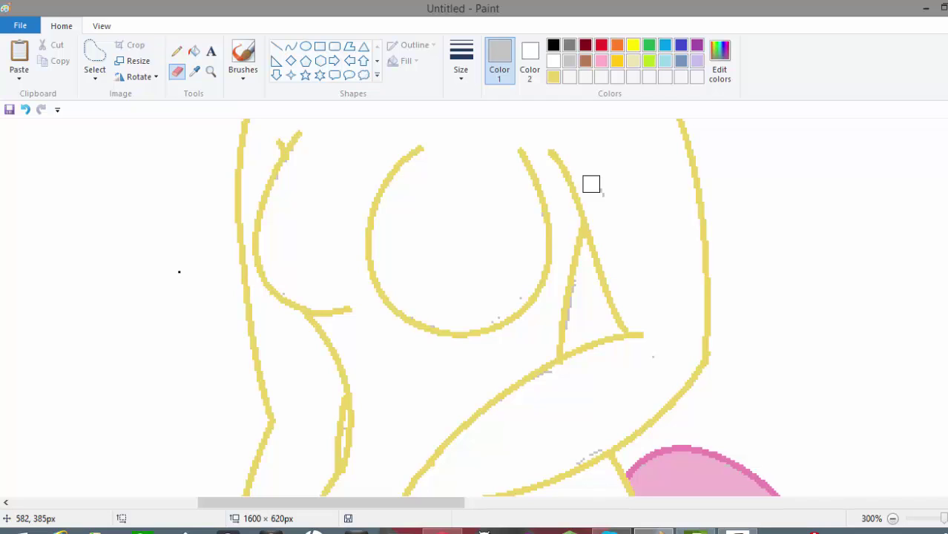
mouse_move(576, 280)
mouse_down()
mouse_move(556, 336)
mouse_move(604, 443)
mouse_move(585, 462)
mouse_up()
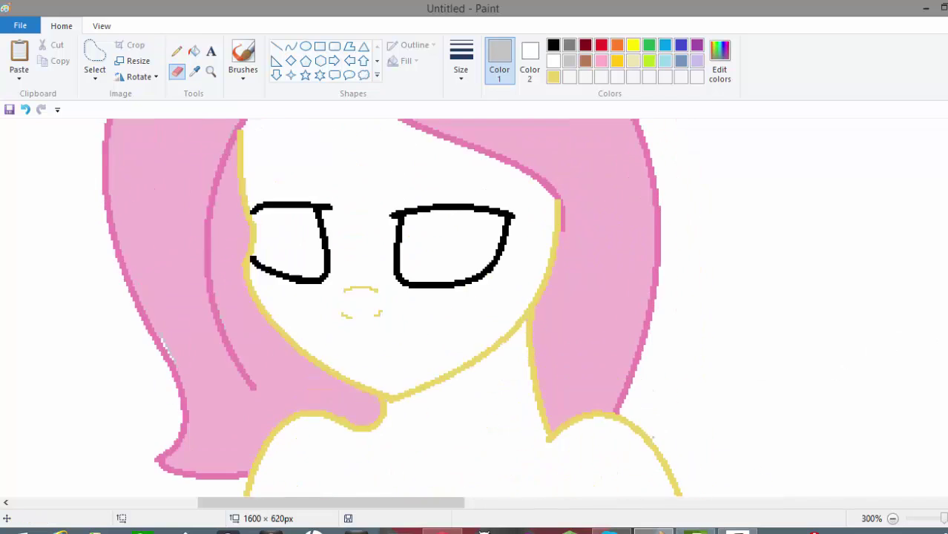
- Clean the stray marks along the hair's outer edge and touch them up with the hair's light pink
scroll(186, 366, up, 2)
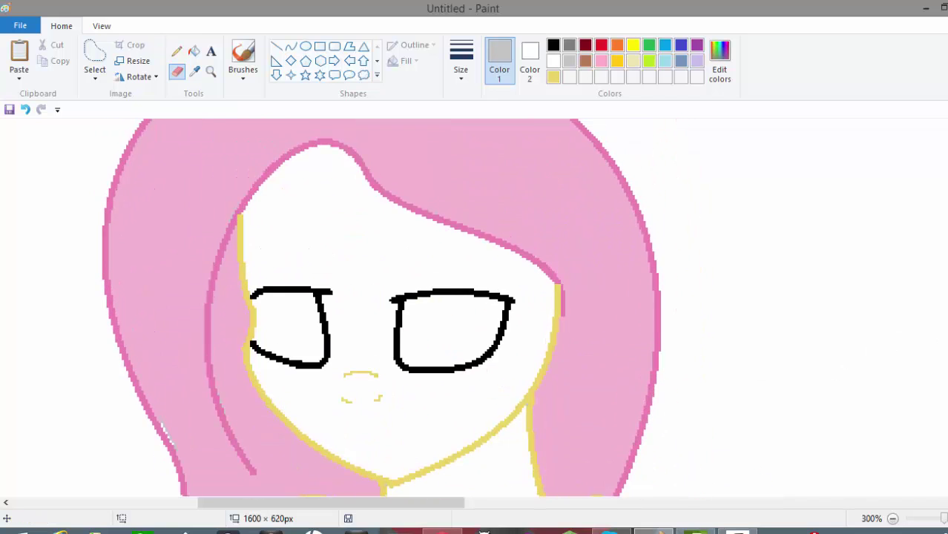
scroll(186, 367, down, 3)
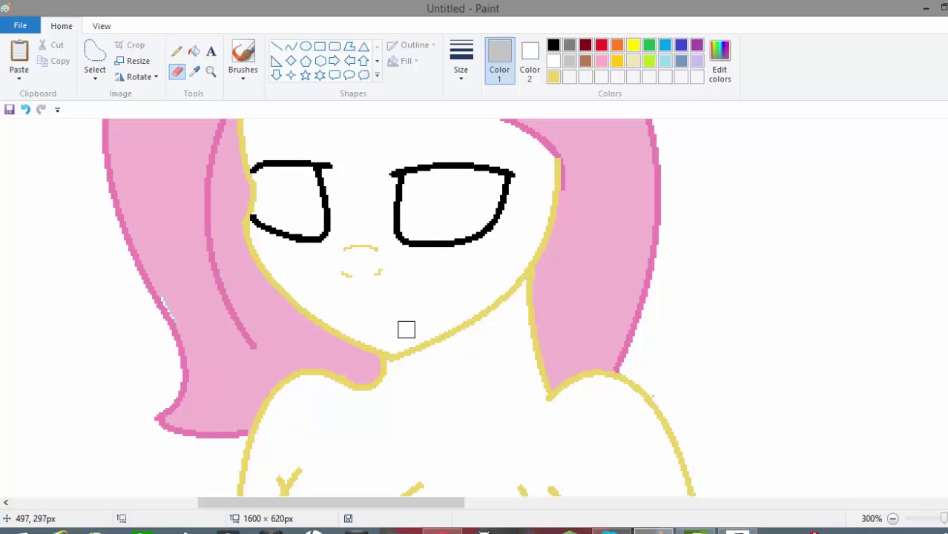
drag(162, 295, 175, 326)
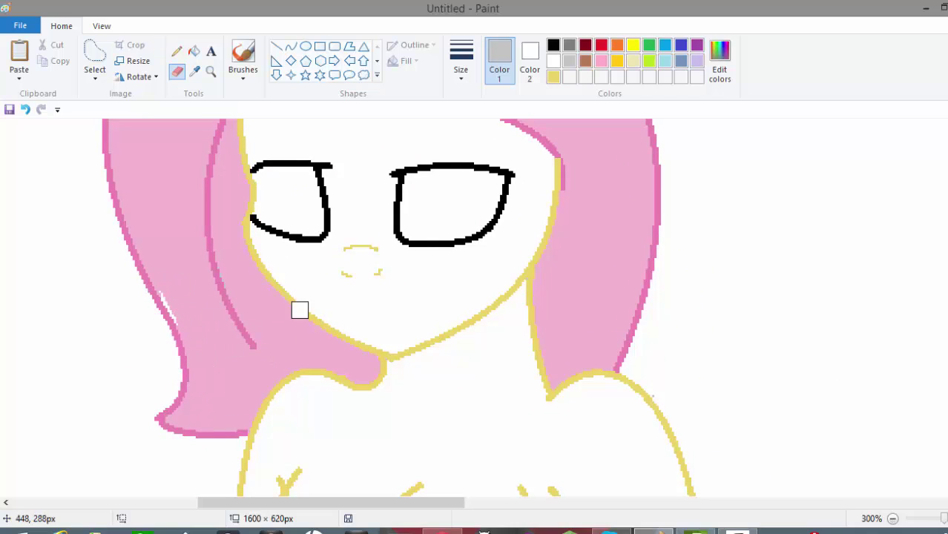
click(194, 52)
click(193, 73)
click(190, 312)
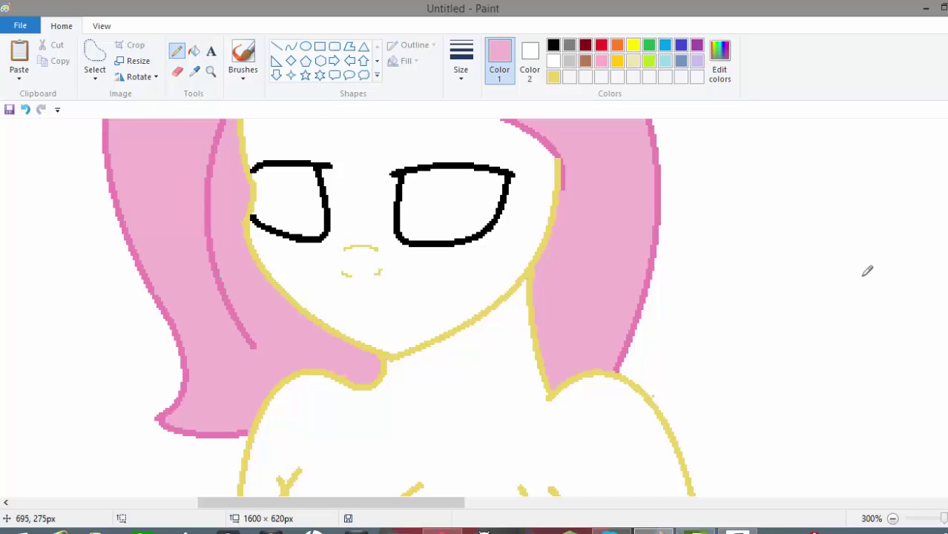
- Sample the light yellow of the reference pony's coat and fill the character's face and neck with it
scroll(866, 268, up, 3)
click(196, 72)
mouse_move(415, 502)
mouse_down()
mouse_move(618, 502)
mouse_move(398, 510)
mouse_up()
click(605, 378)
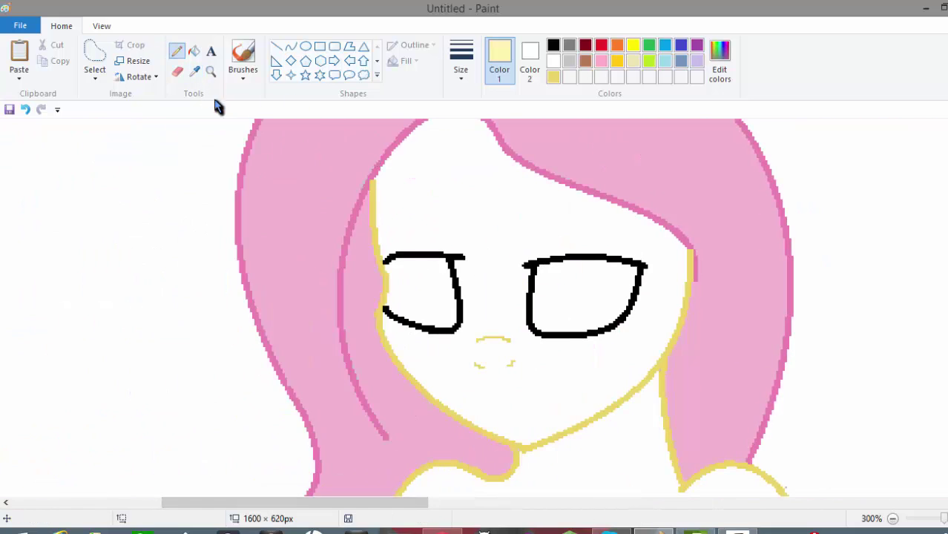
click(195, 51)
click(528, 241)
click(628, 455)
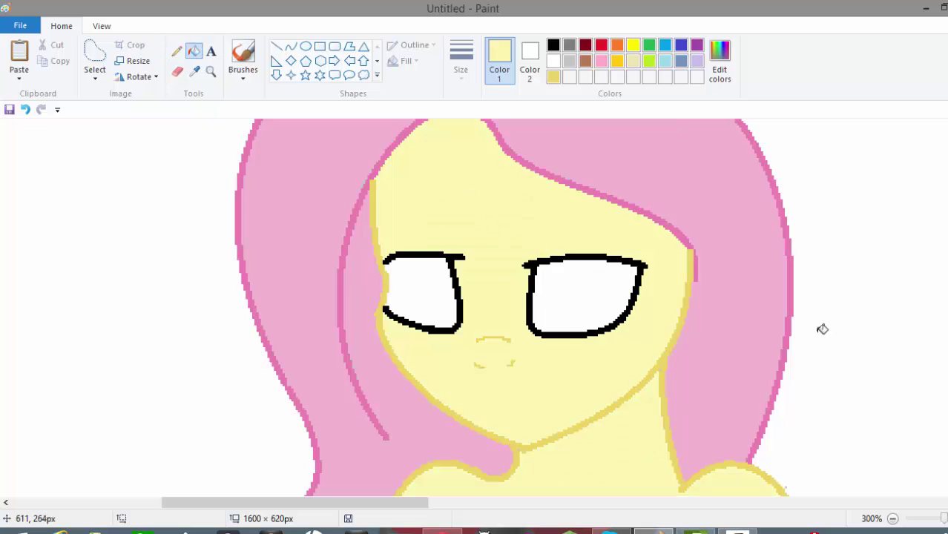
- Fill the remaining unfilled parts of the body with light yellow
scroll(821, 328, down, 5)
scroll(940, 425, down, 2)
click(733, 351)
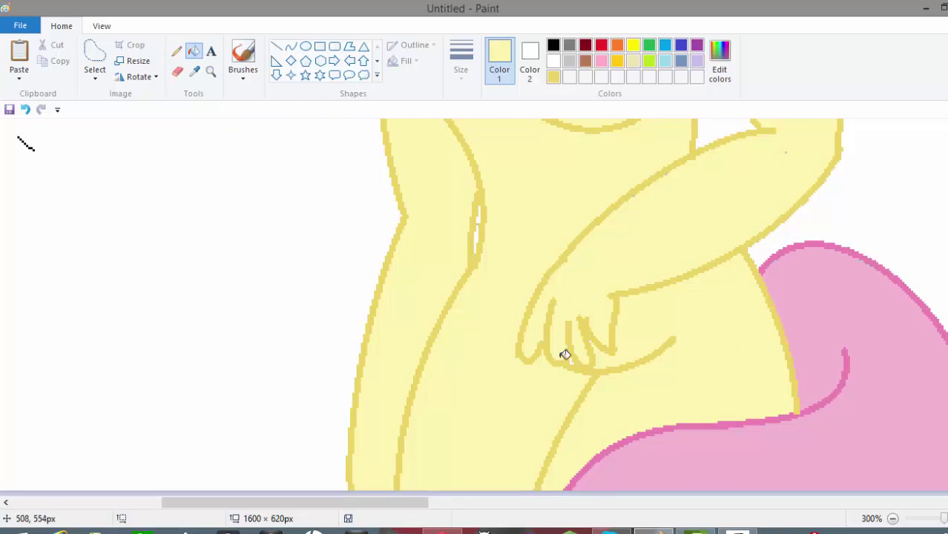
- Cut the lower eyelid lines free from the eye outlines with the Pencil and fill them with light yellow
scroll(313, 474, up, 10)
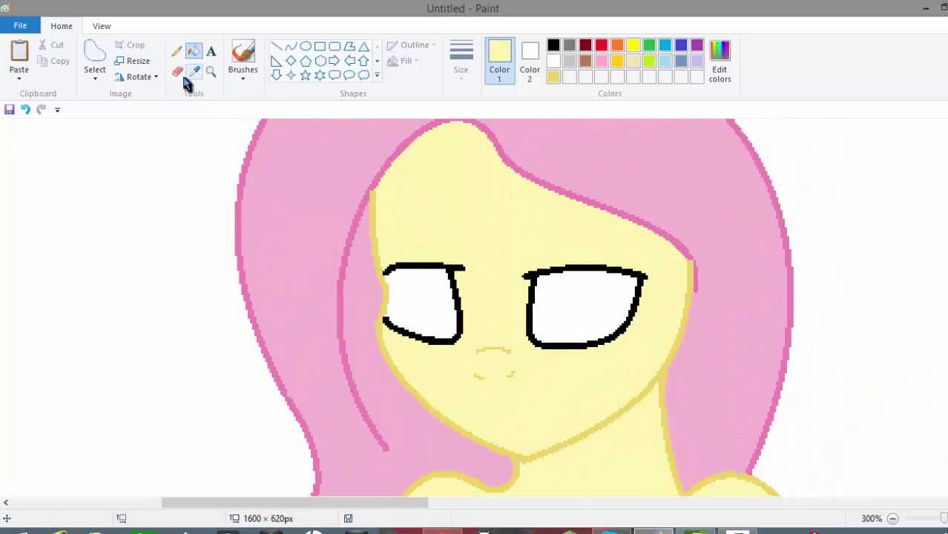
click(176, 50)
click(461, 60)
click(460, 110)
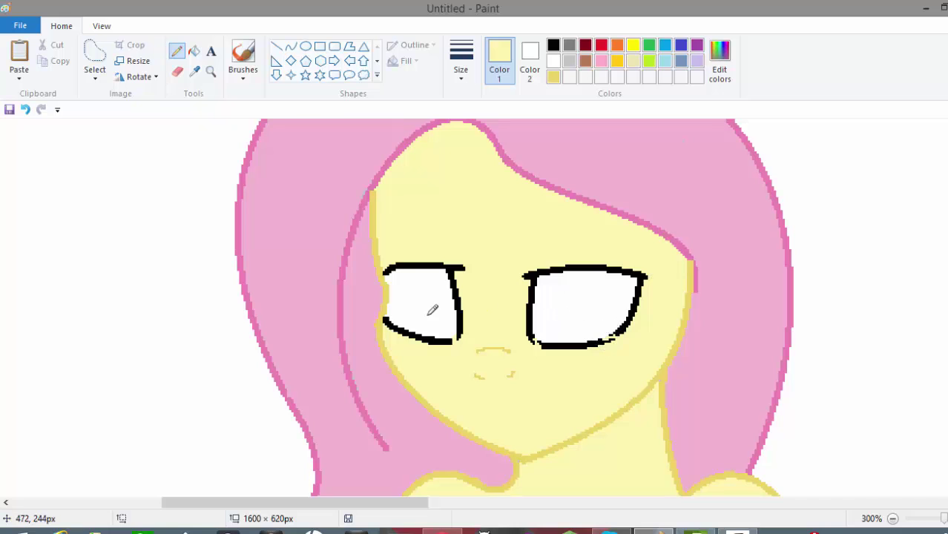
click(194, 50)
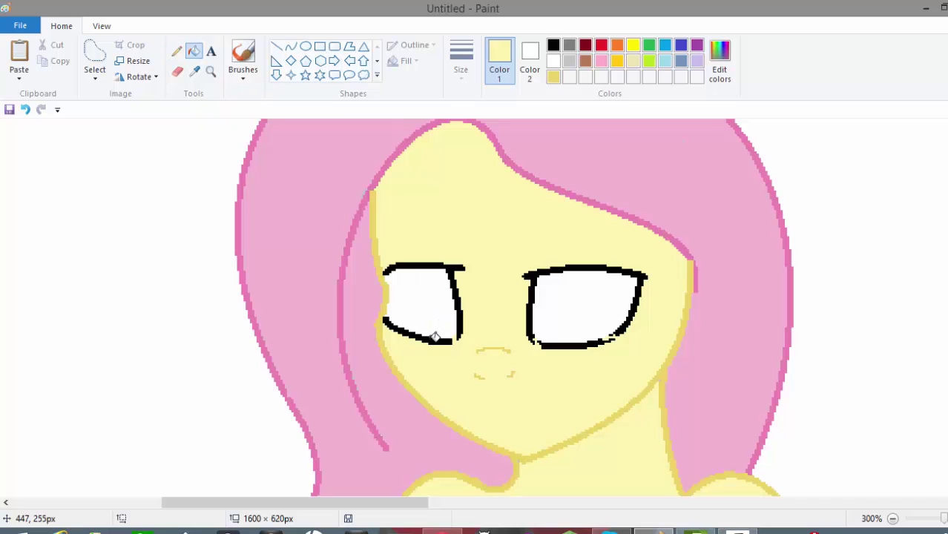
click(435, 337)
click(575, 344)
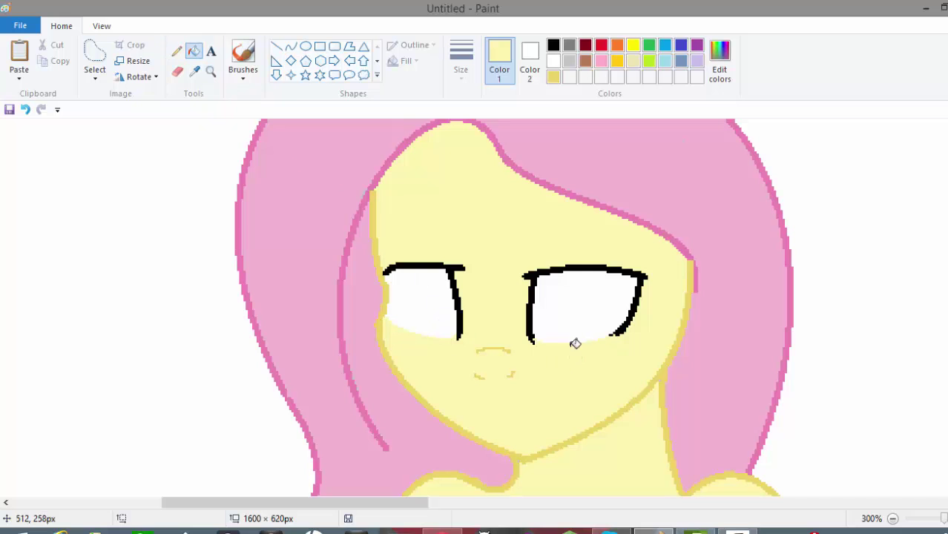
- Sample the dark teal from the reference pony's eye and draw a curved iris outline inside the character's larger eye
click(176, 51)
click(195, 72)
drag(368, 503, 618, 502)
click(534, 137)
drag(560, 502, 353, 502)
click(291, 46)
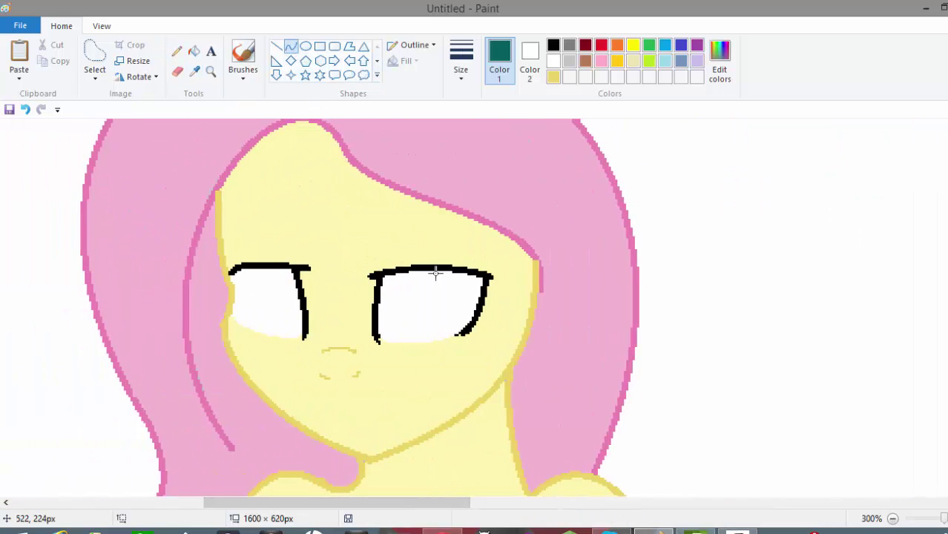
mouse_move(431, 271)
mouse_down()
mouse_move(464, 310)
mouse_move(430, 333)
mouse_move(437, 334)
mouse_up()
- Draw a matching teal iris curve in the narrower eye, about 27 × 27 px, extending up to the upper eyelid
click(460, 63)
click(467, 110)
drag(258, 272, 304, 318)
mouse_move(282, 310)
mouse_down()
mouse_move(254, 297)
mouse_move(275, 324)
mouse_up()
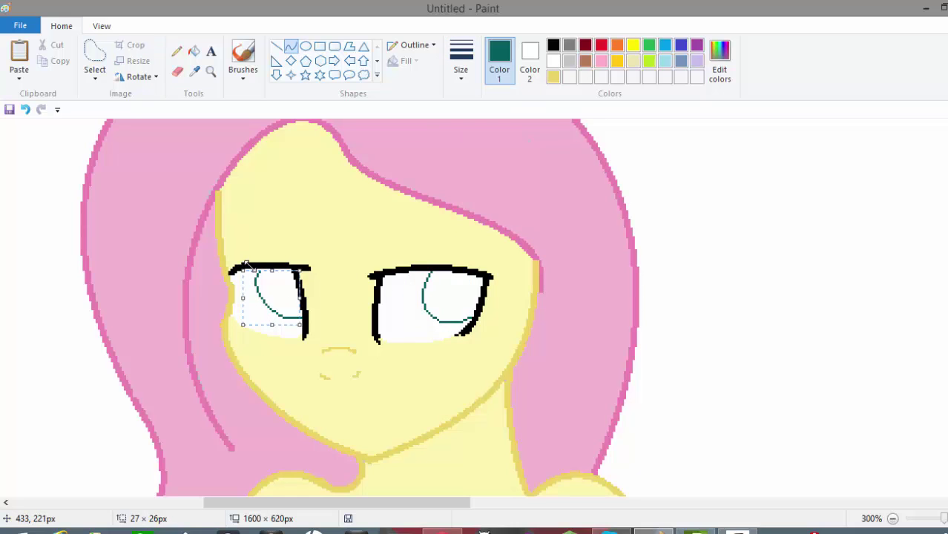
right_click(269, 268)
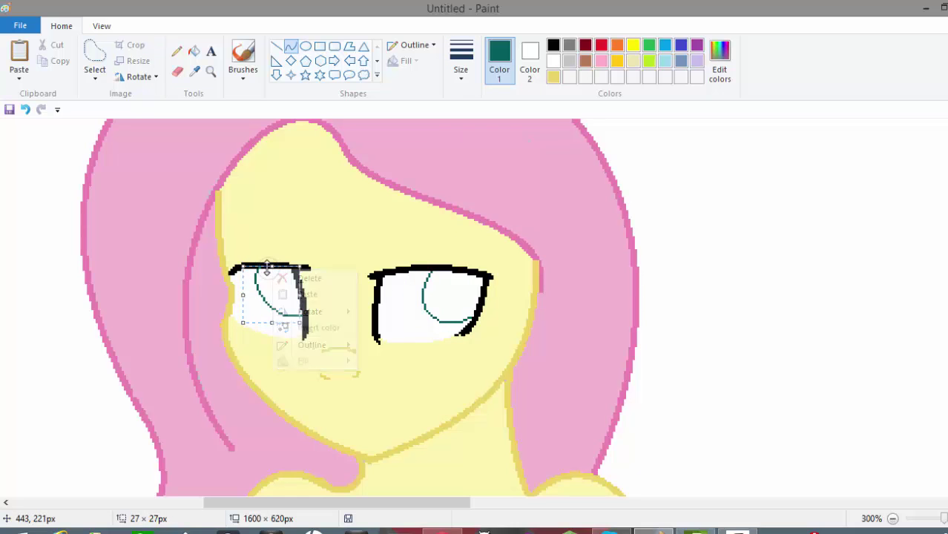
right_click(273, 269)
- Fill the irises of both eyes with dark teal
click(177, 52)
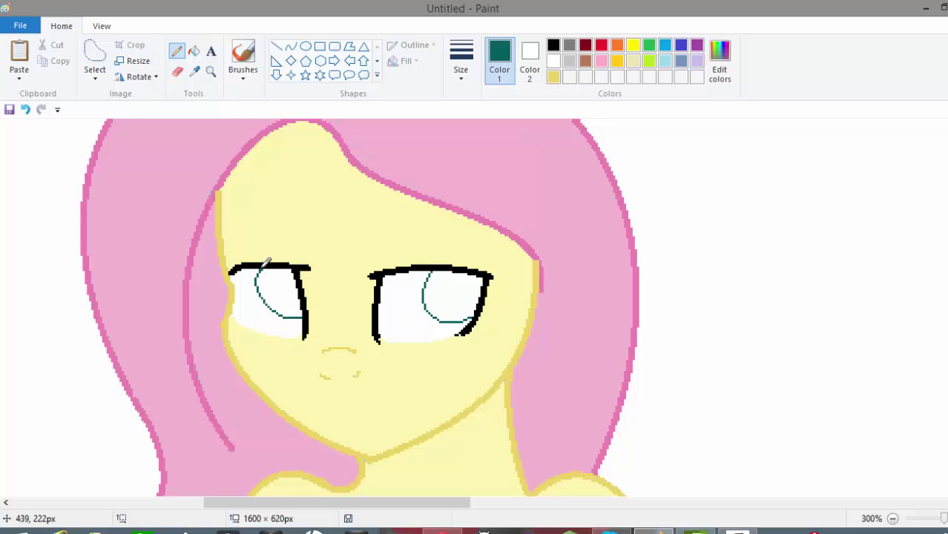
click(194, 50)
click(283, 285)
click(448, 284)
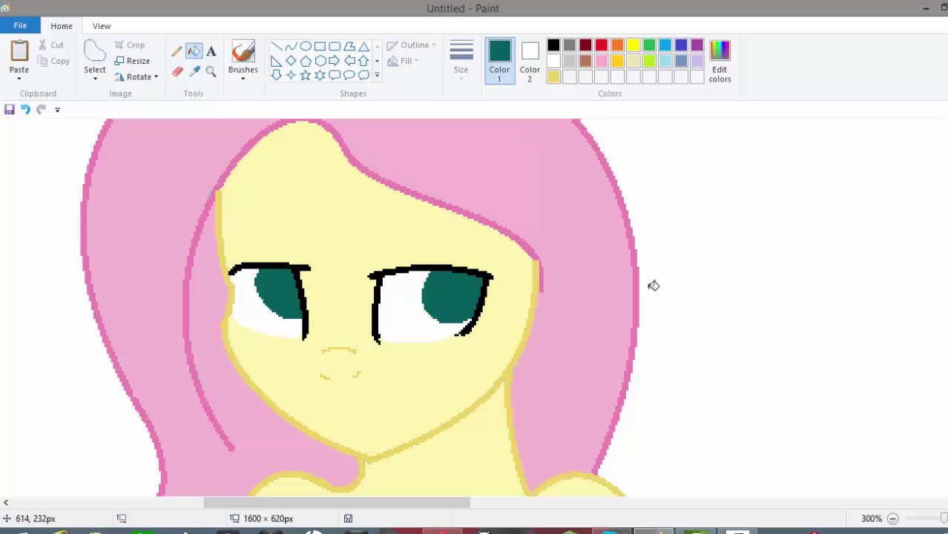
- Try a small pointed mouth in dark yellow below the nose with the Pencil, and undo it
scroll(356, 297, down, 3)
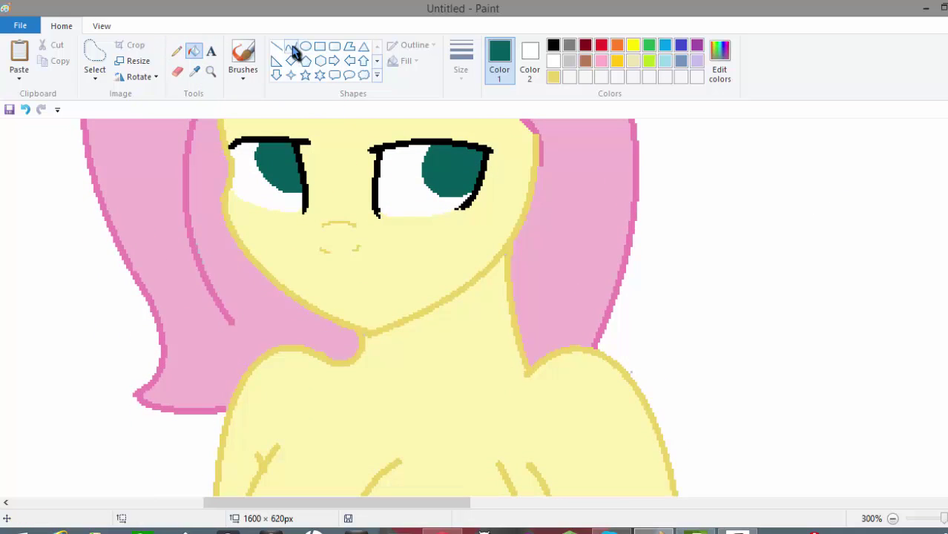
click(290, 47)
click(553, 76)
click(461, 59)
click(474, 99)
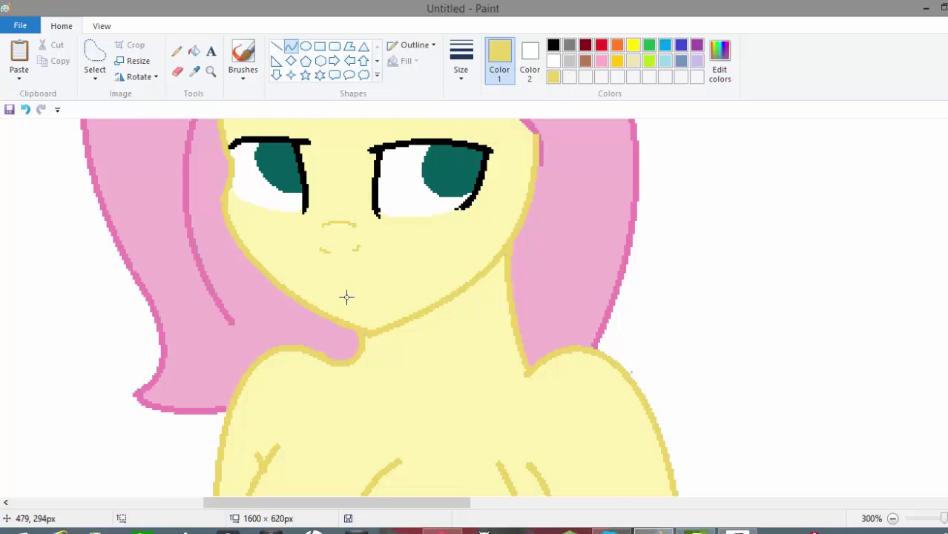
click(176, 50)
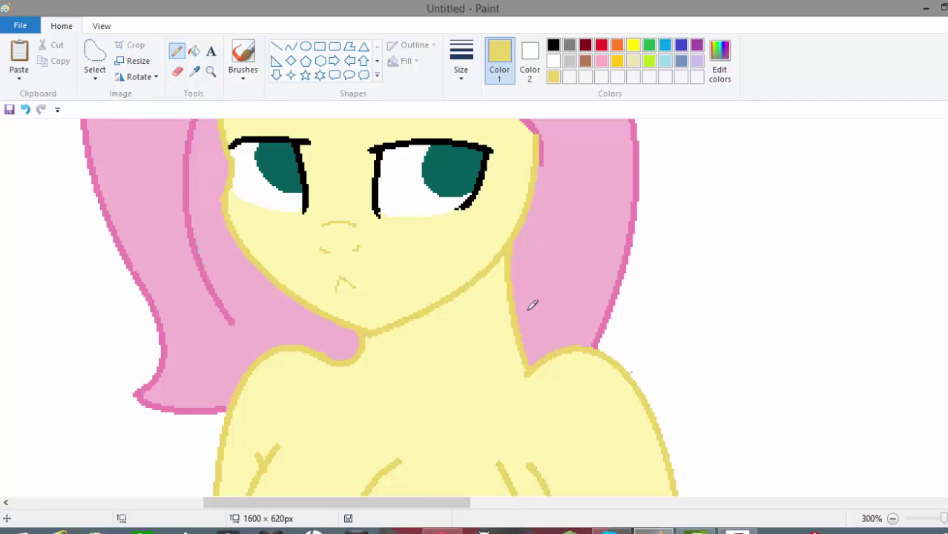
click(27, 109)
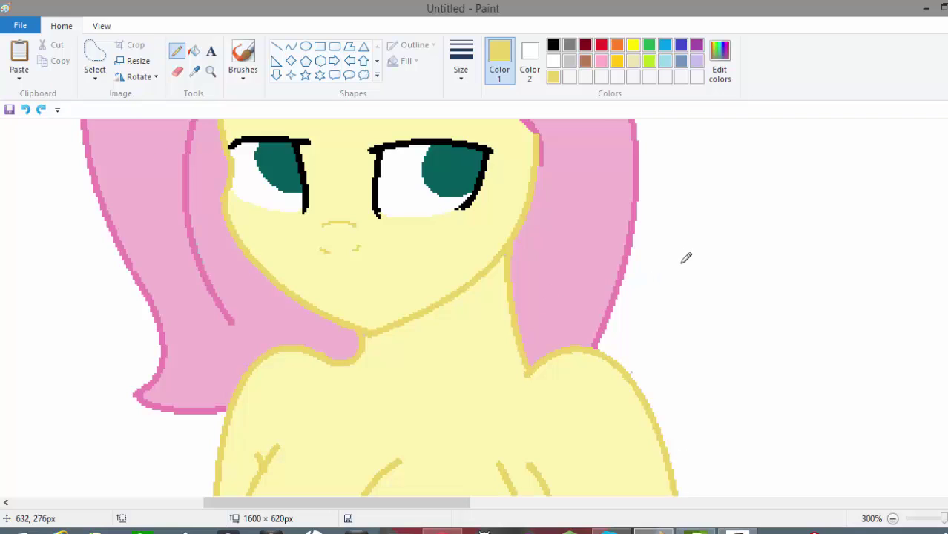
- Handwrite a short black note in the empty area beside the hair, and cut it out of the picture
click(553, 45)
mouse_move(658, 270)
mouse_down()
mouse_move(701, 306)
mouse_move(709, 242)
mouse_move(750, 305)
mouse_move(743, 364)
mouse_move(780, 322)
mouse_move(819, 314)
mouse_move(835, 293)
mouse_move(826, 336)
mouse_up()
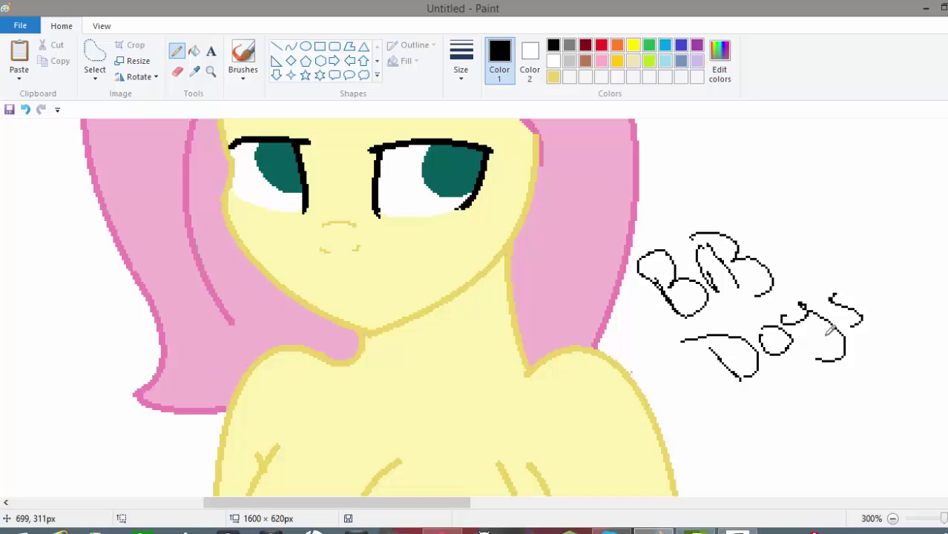
click(94, 53)
mouse_move(651, 225)
mouse_down()
mouse_move(633, 247)
mouse_move(634, 303)
mouse_move(700, 368)
mouse_move(847, 368)
mouse_move(852, 257)
mouse_move(707, 215)
mouse_move(651, 224)
mouse_up()
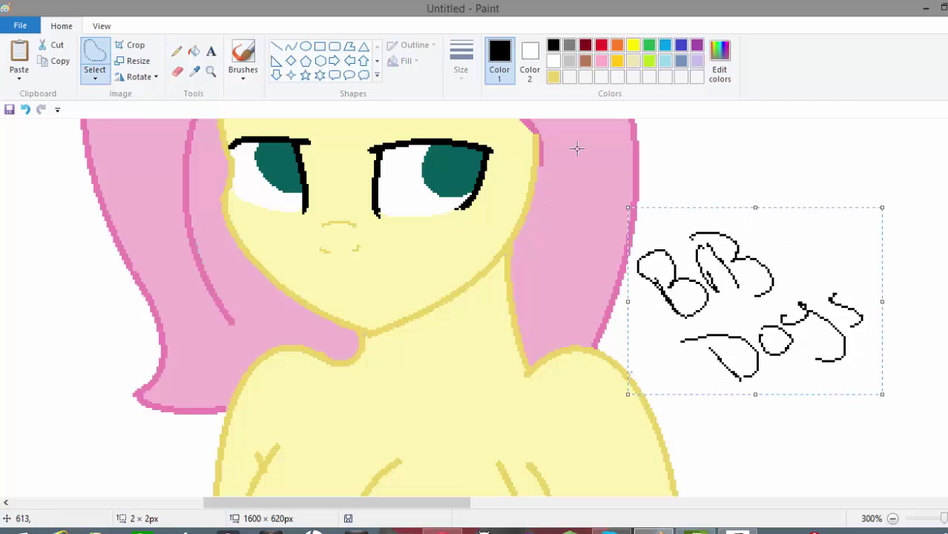
click(57, 46)
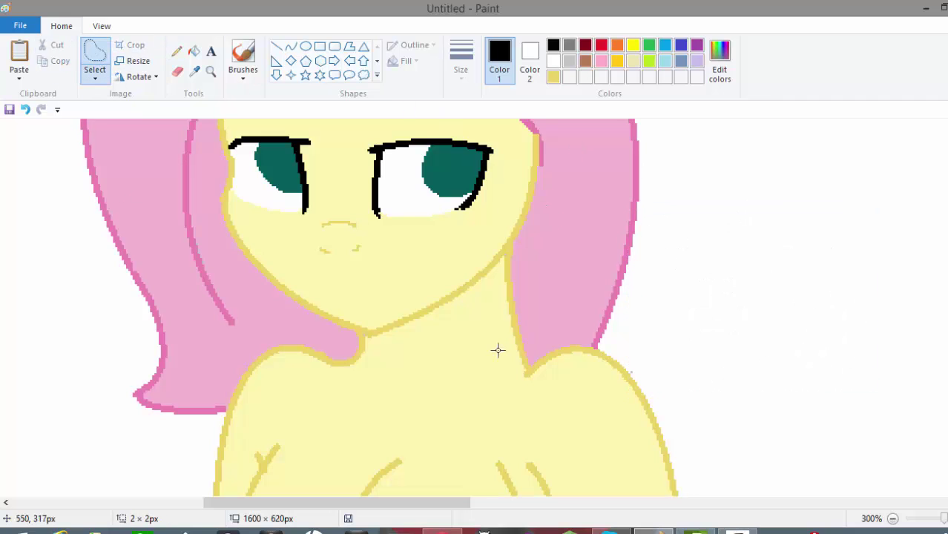
- Try a wavy mouth line in dark yellow with the Pencil, and undo the attempts
click(177, 51)
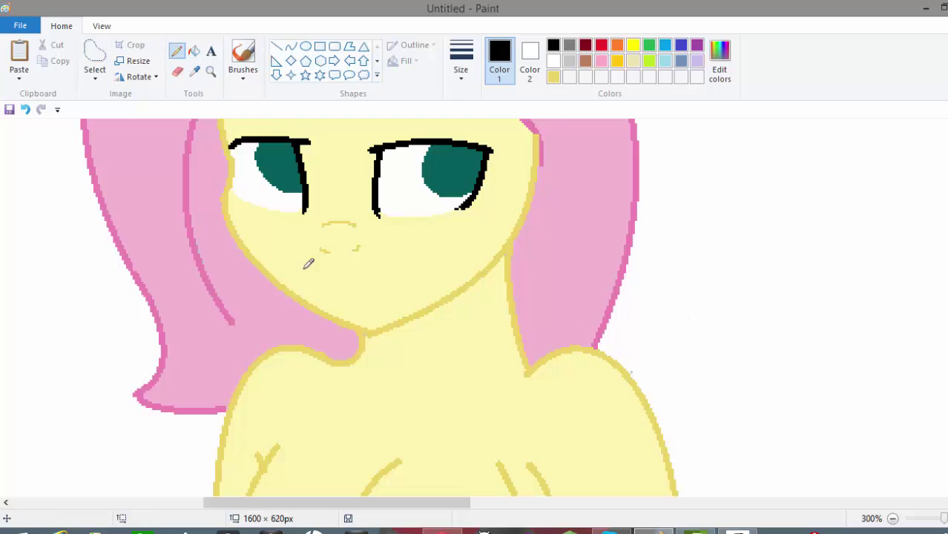
click(553, 76)
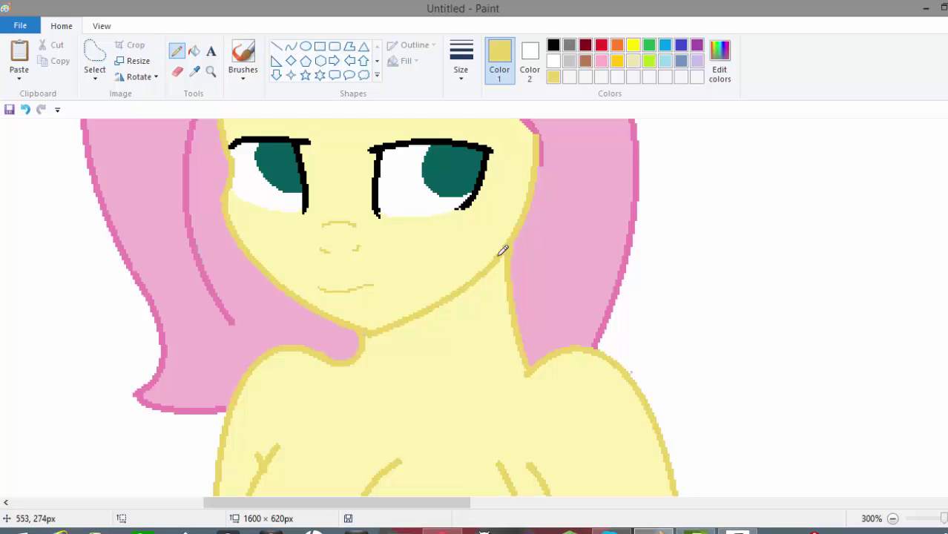
click(25, 109)
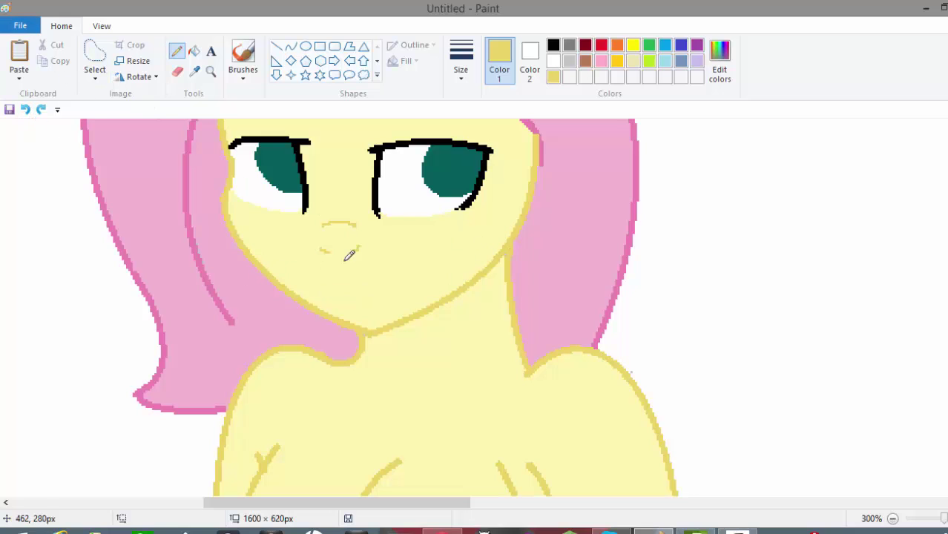
drag(332, 291, 376, 286)
click(26, 109)
- Draw a slightly wavy dark yellow mouth below the nose with the Curve tool, about 42 × 11 px
click(290, 46)
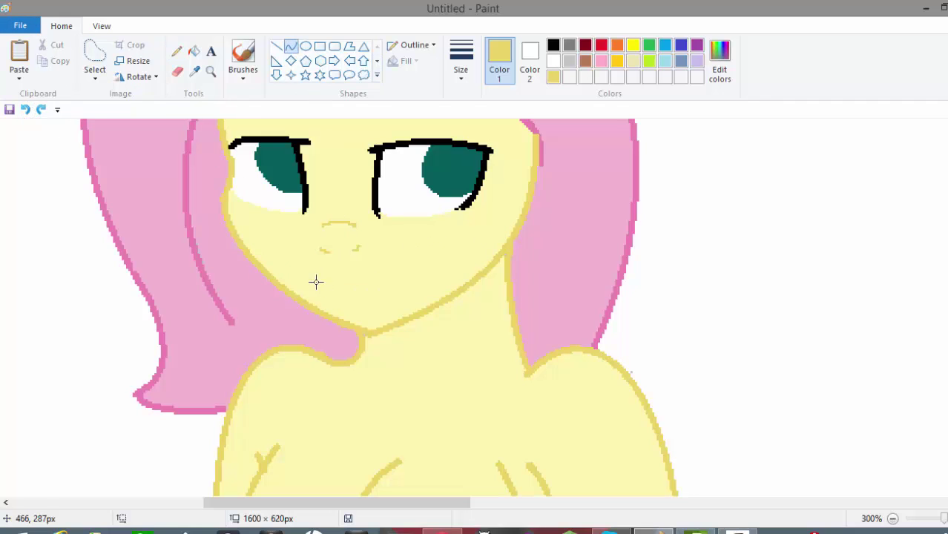
mouse_move(316, 283)
mouse_down()
mouse_move(408, 279)
mouse_move(335, 281)
mouse_move(361, 293)
mouse_move(345, 268)
mouse_move(357, 282)
mouse_up()
click(460, 63)
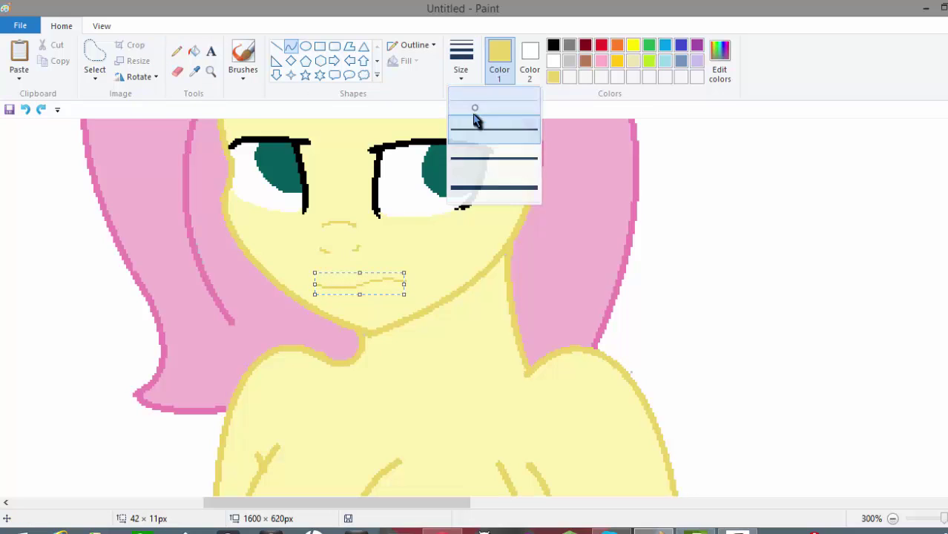
click(475, 119)
click(176, 51)
- Set up the Curve tool with green and the second-thinnest line width for outlining clothing on the torso
scroll(855, 253, down, 1)
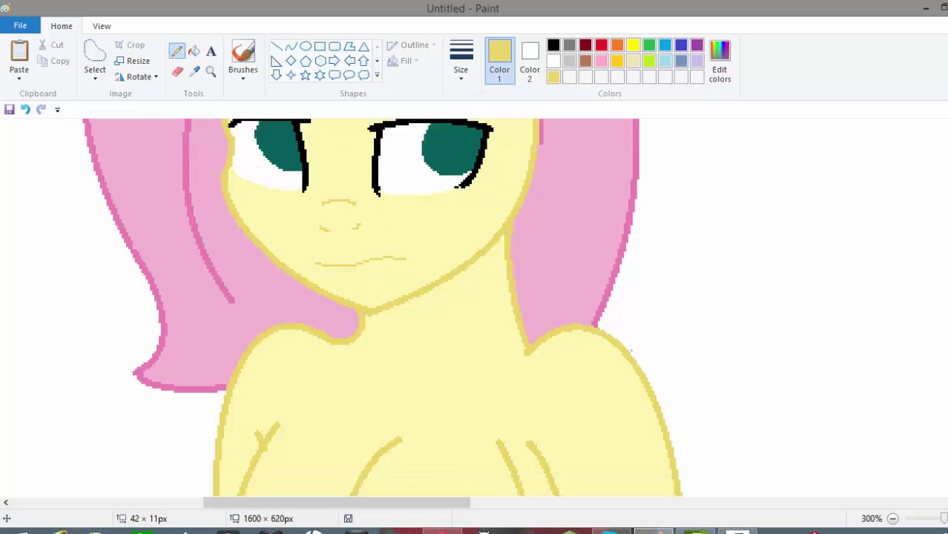
scroll(664, 191, down, 10)
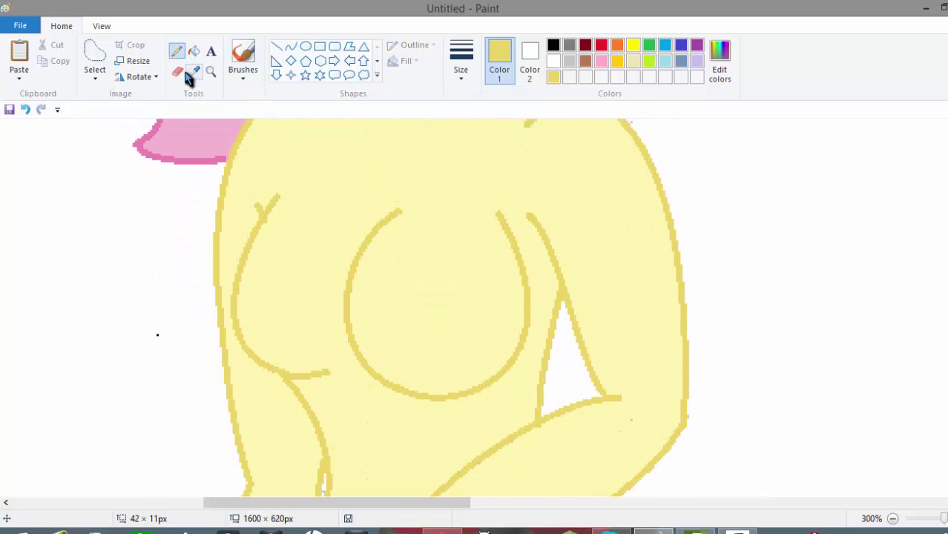
click(291, 48)
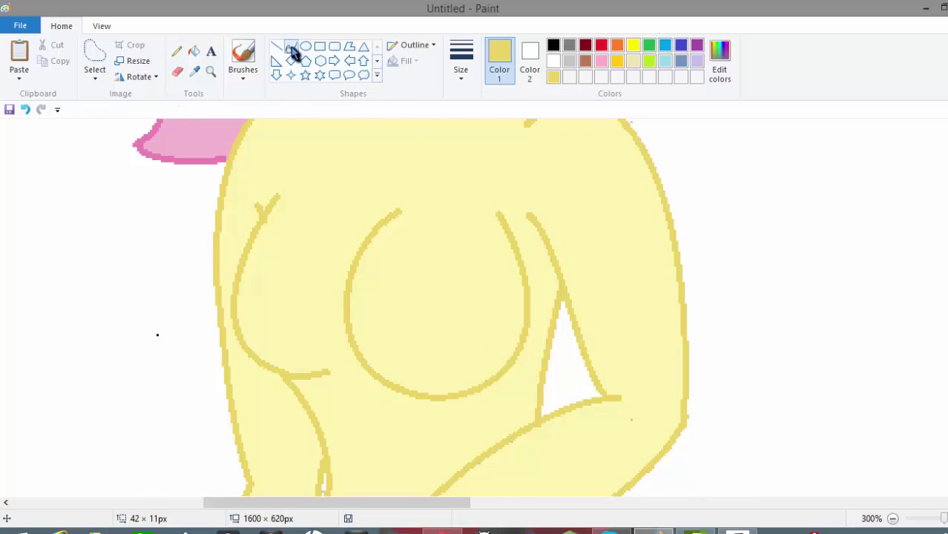
click(470, 73)
click(476, 134)
click(648, 46)
scroll(406, 218, up, 1)
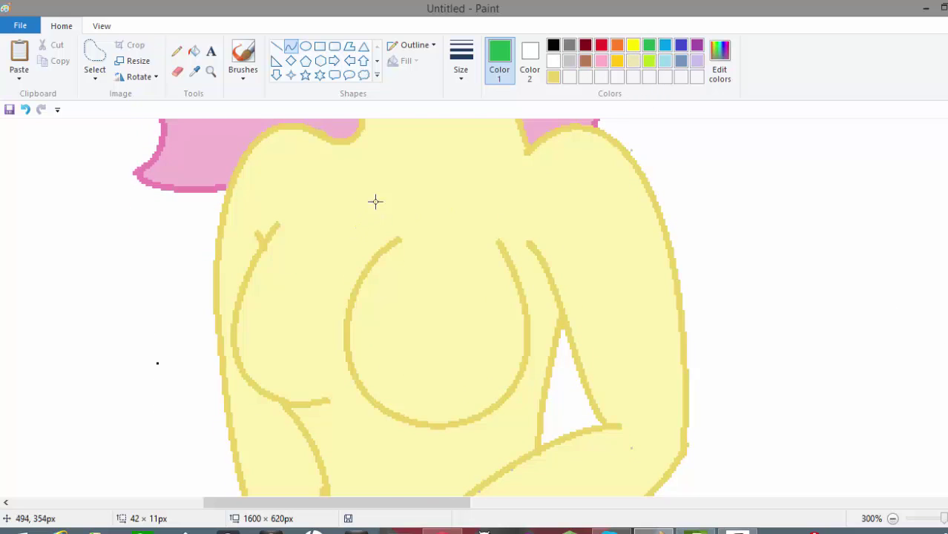
- Try a shallow green neckline curve across the chest, about 79 × 11 px, and undo it
drag(365, 240, 538, 259)
mouse_move(445, 255)
mouse_down()
mouse_move(438, 275)
mouse_move(428, 256)
mouse_up()
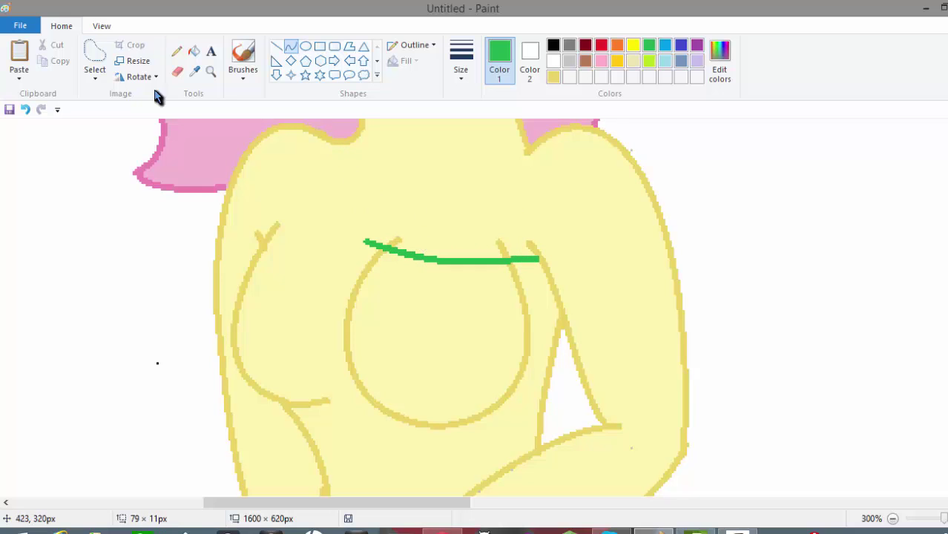
click(26, 110)
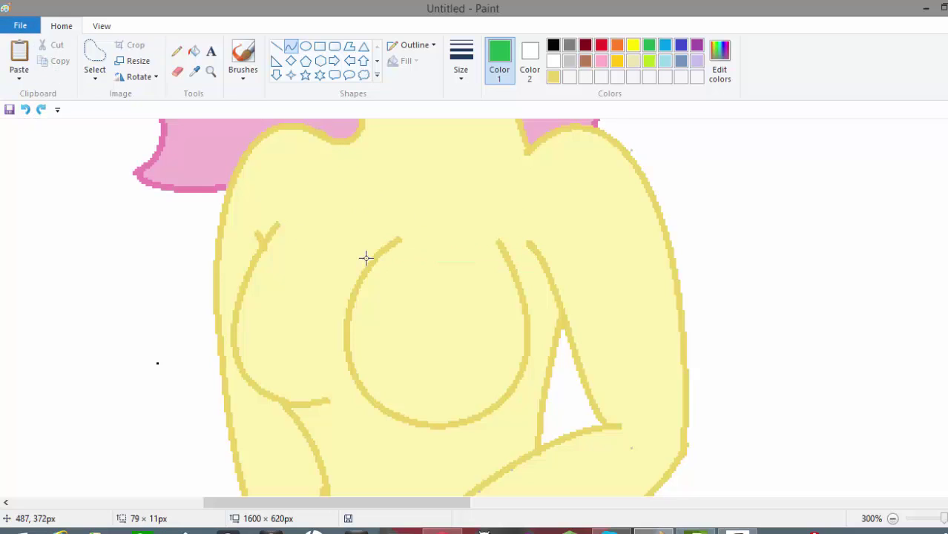
- Draw the green neckline across the chest as two joined curves, about 88 × 36 px and 53 × 16 px, and touch up its underarm end
drag(366, 255, 557, 329)
drag(460, 289, 518, 273)
click(291, 46)
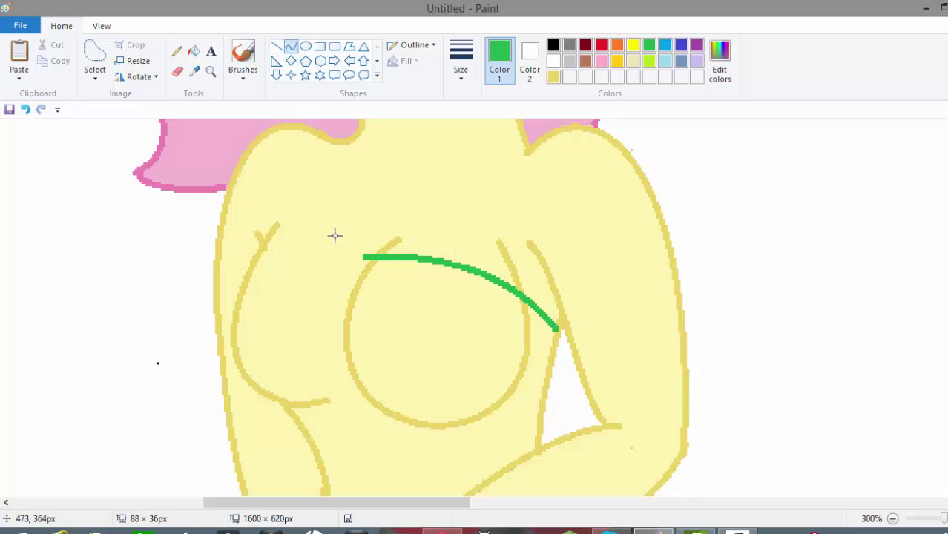
mouse_move(363, 257)
mouse_down()
mouse_move(290, 244)
mouse_move(250, 259)
mouse_move(298, 223)
mouse_up()
click(290, 48)
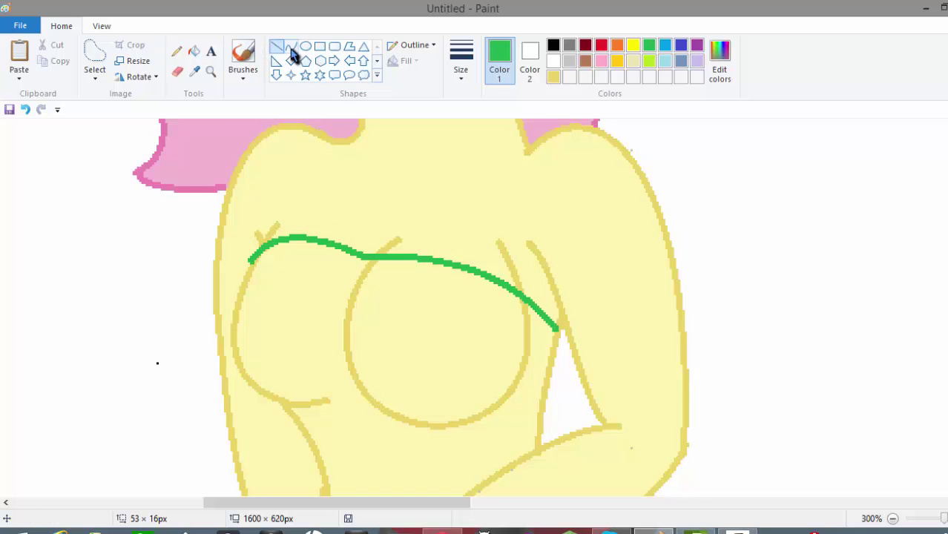
scroll(410, 164, down, 3)
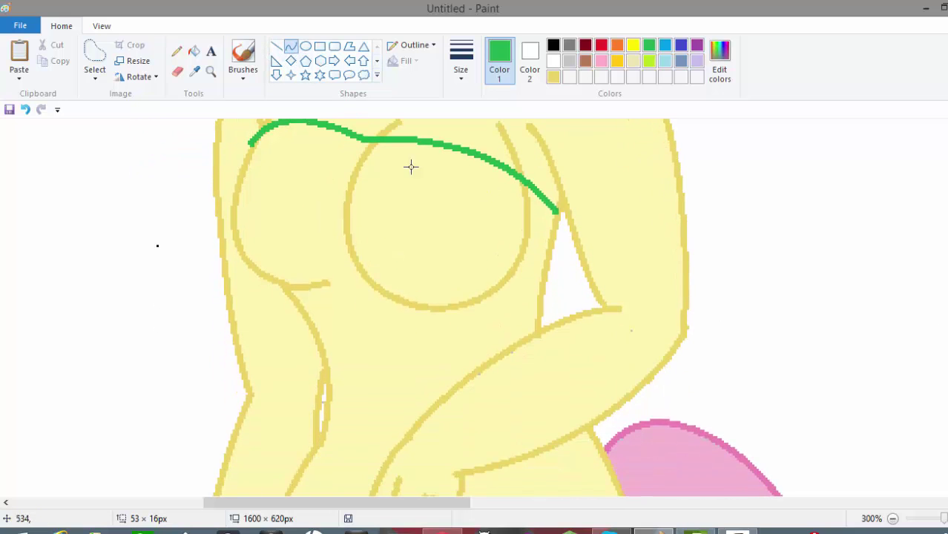
click(176, 50)
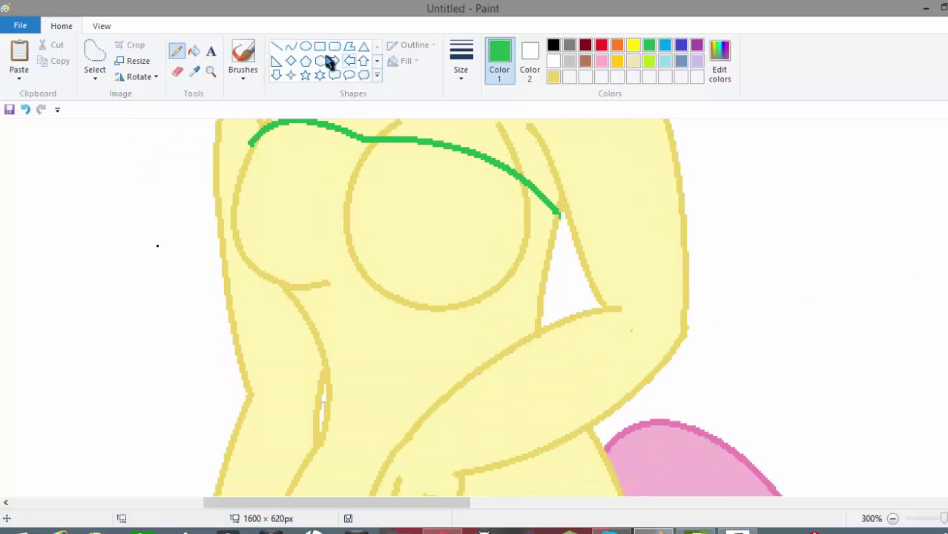
- Draw a short green hem curve across the waist to the forearm, about 32 × 4 px, undoing any stray stroke outside the figure
click(290, 47)
scroll(519, 308, down, 1)
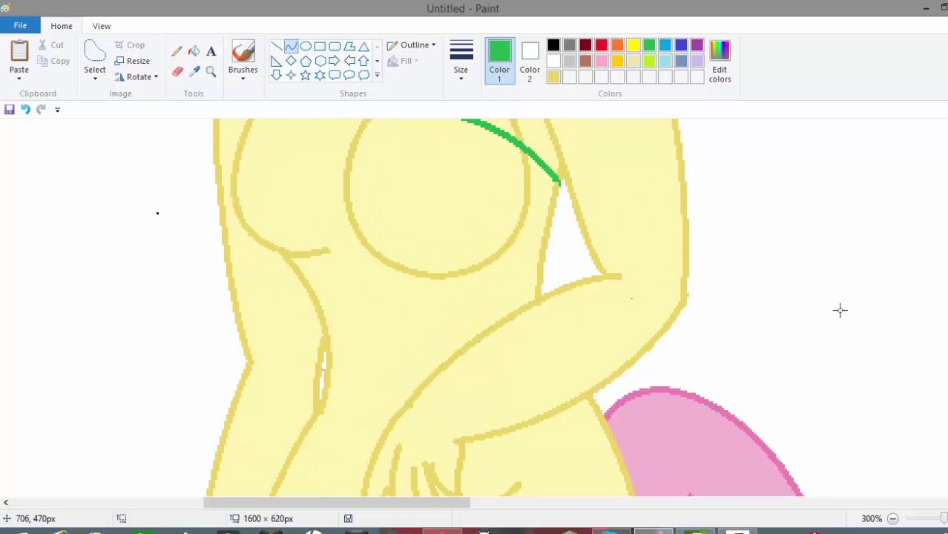
drag(320, 411, 387, 415)
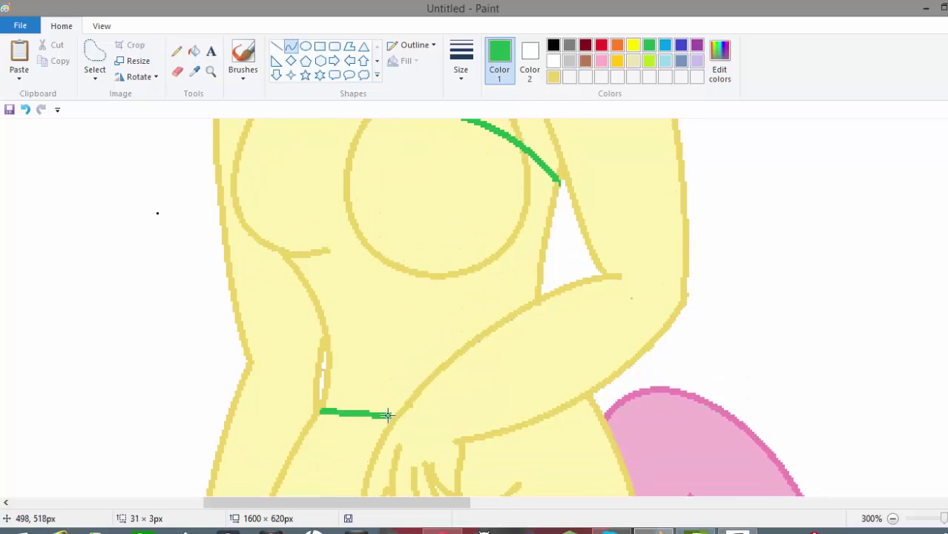
click(370, 414)
click(371, 414)
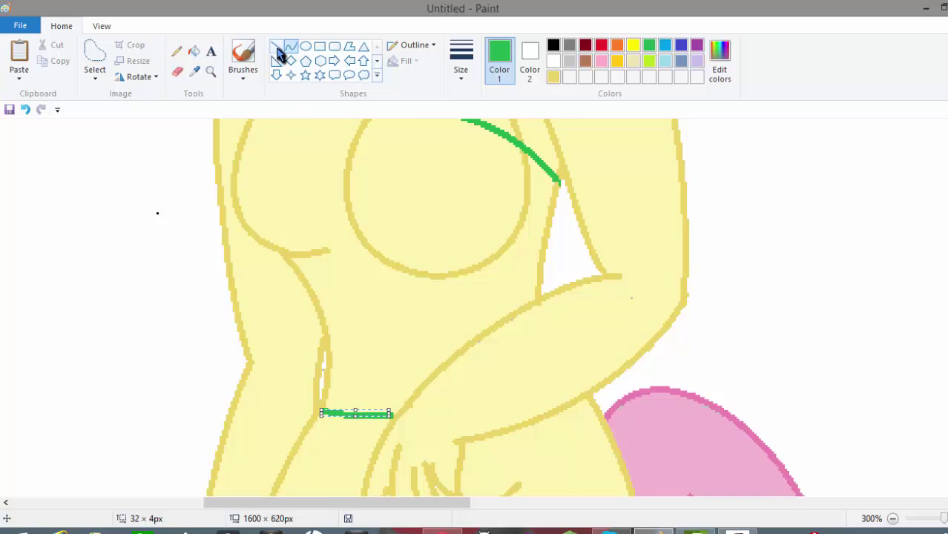
drag(846, 300, 917, 284)
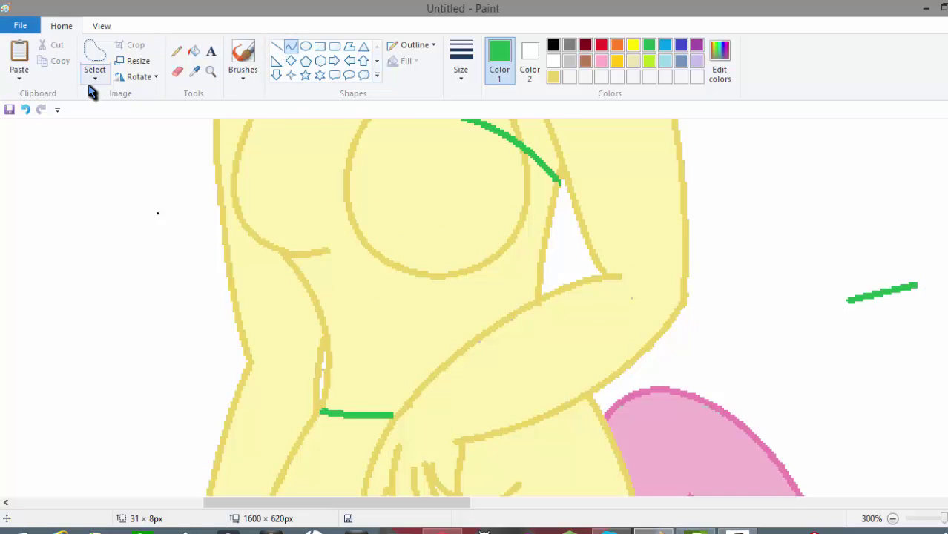
click(25, 110)
- Choose indigo for the Pencil and darken it into a custom dark navy color
scroll(157, 213, down, 4)
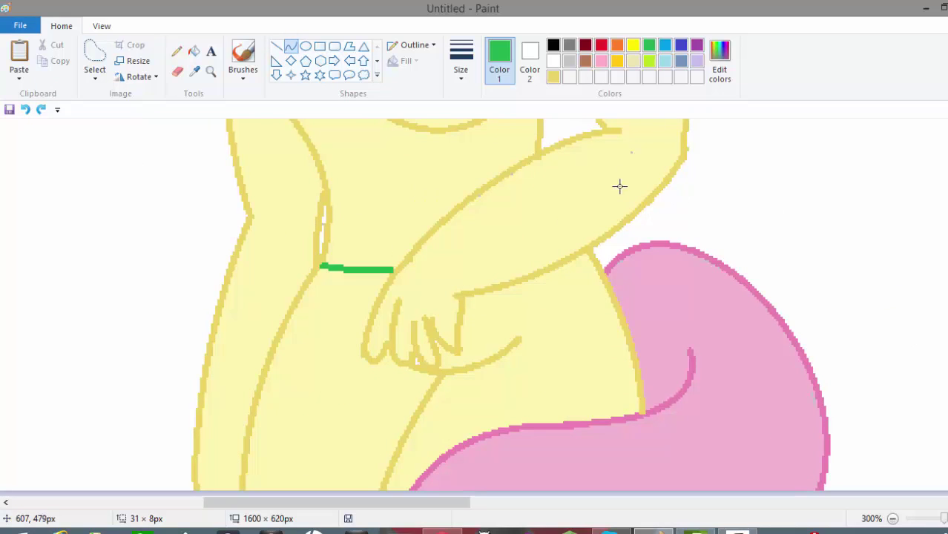
click(176, 50)
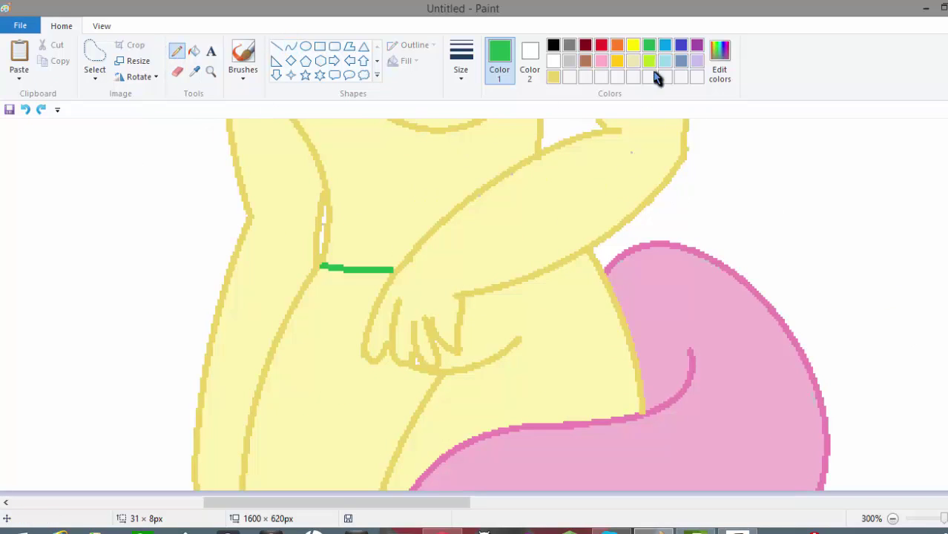
click(681, 51)
click(720, 60)
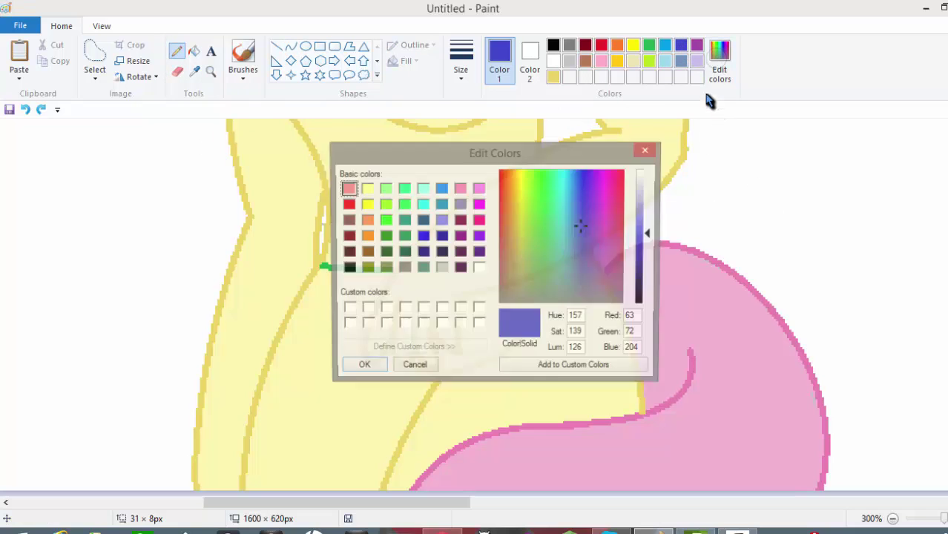
key(Return)
click(720, 59)
drag(647, 250, 647, 279)
click(359, 369)
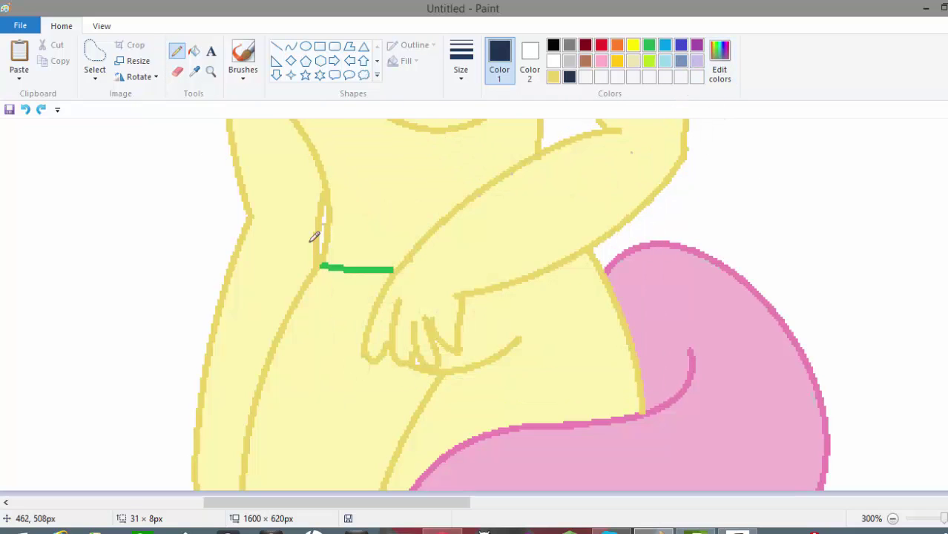
- Mark short navy Pencil breaks where the trouser outline meets the waist and the underside of the forearm, undoing stray marks
click(25, 109)
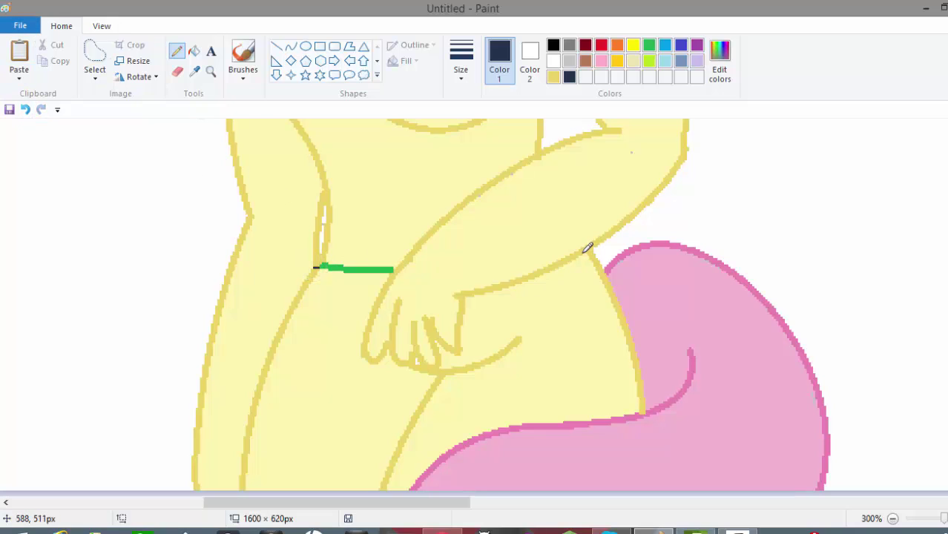
click(26, 109)
scroll(898, 327, up, 5)
scroll(898, 328, down, 4)
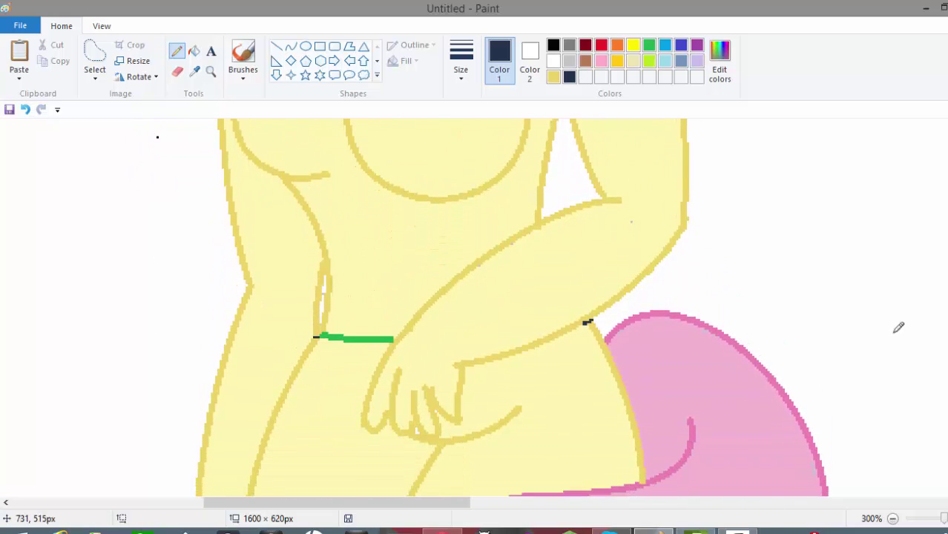
- Pick the pale skin yellow from the arm and clean up the protruding outline corner at the wrist with the Pencil
click(195, 71)
click(463, 279)
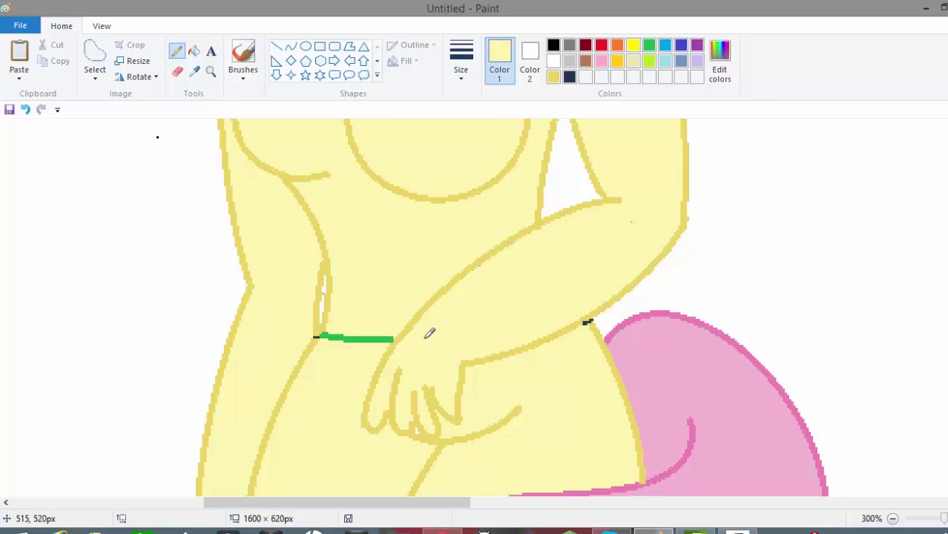
click(194, 51)
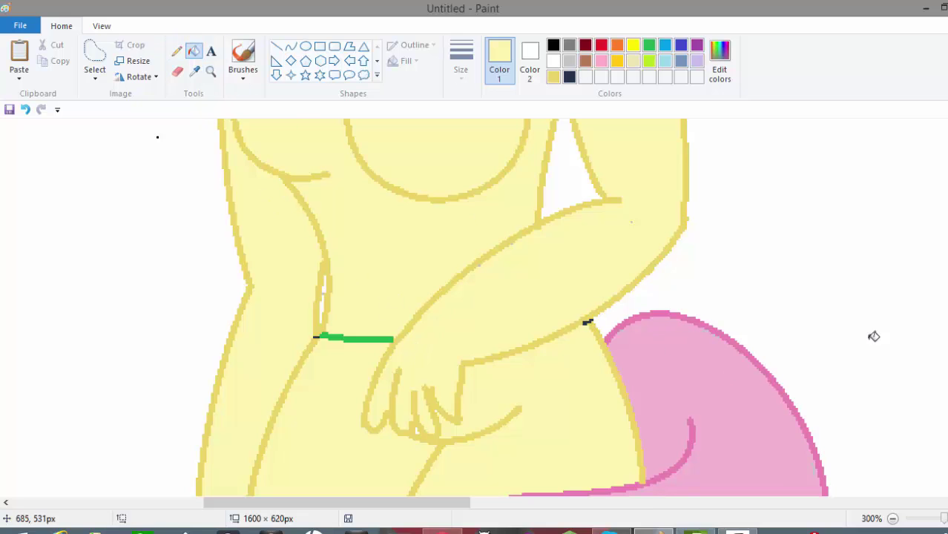
scroll(873, 335, down, 3)
click(175, 51)
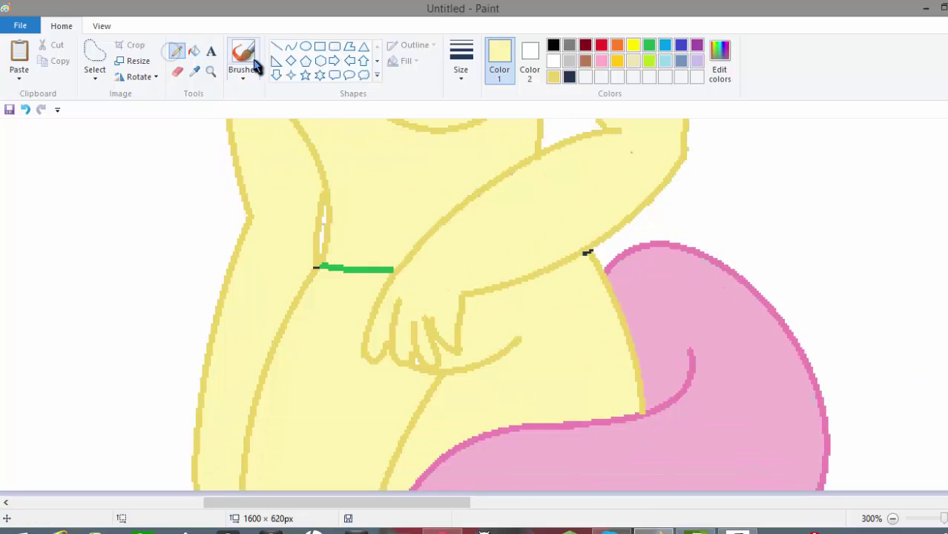
- Separate the fingertips from the hip crease with a thin dark navy line and fill the hip, crease and leg outlines navy
click(569, 77)
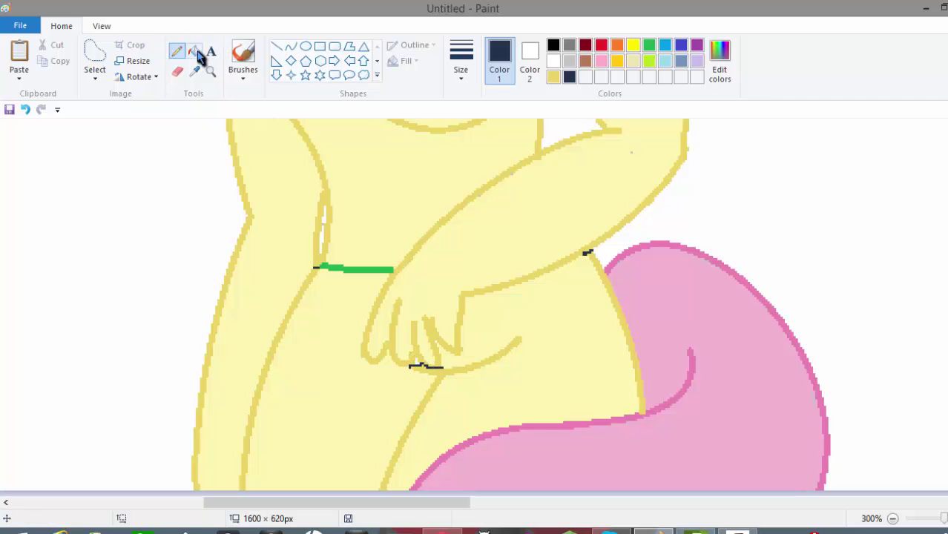
click(193, 51)
click(427, 366)
click(603, 272)
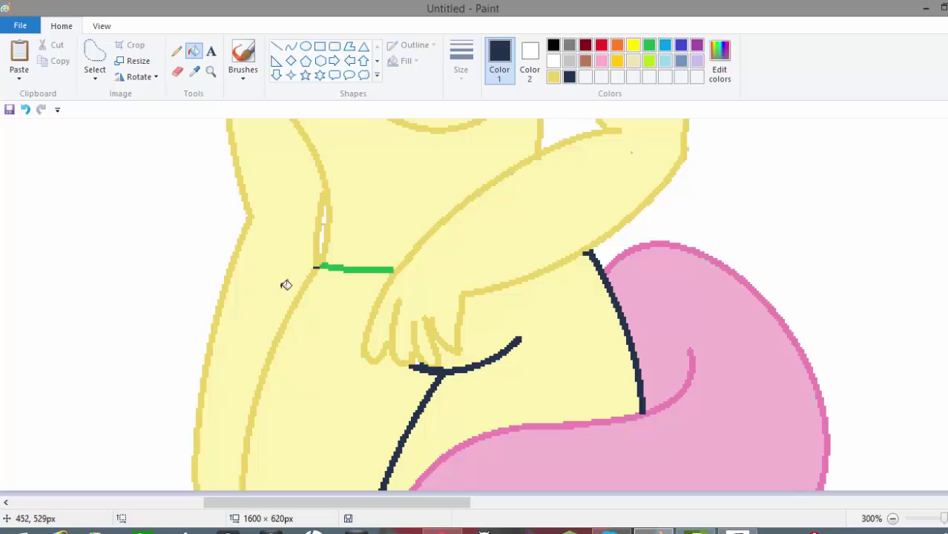
click(319, 272)
- Mark a small green break where the torso side meets the forearm, and fill the torso and bust outlines with green
scroll(485, 196, up, 5)
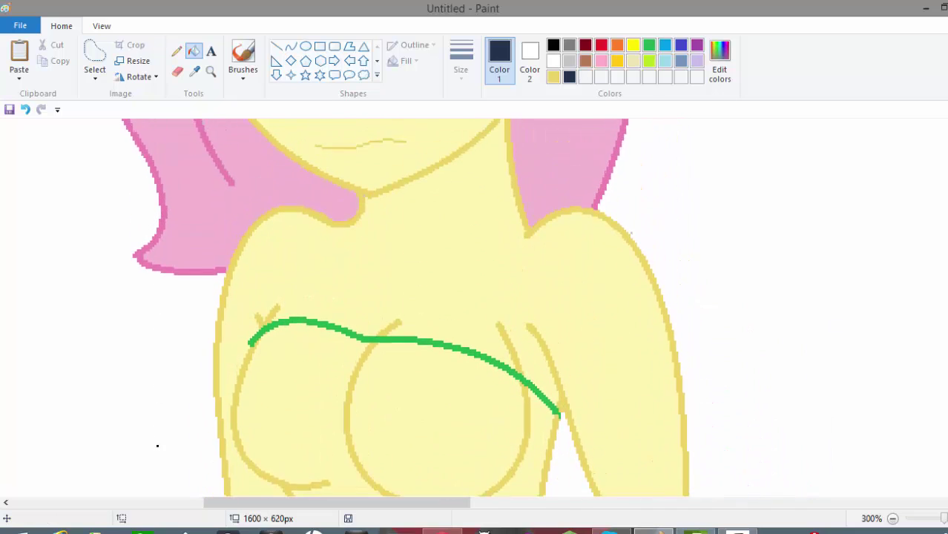
scroll(486, 196, down, 1)
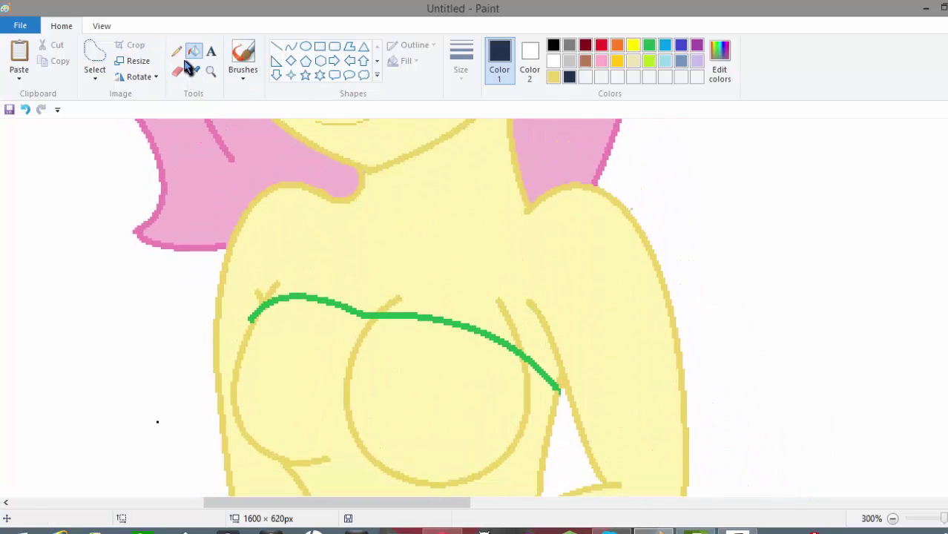
click(650, 49)
scroll(310, 186, down, 5)
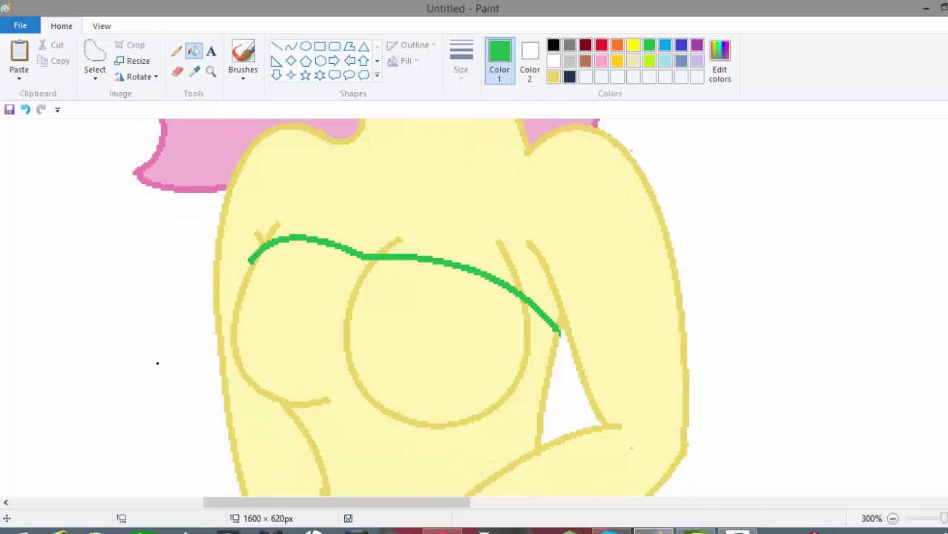
click(195, 71)
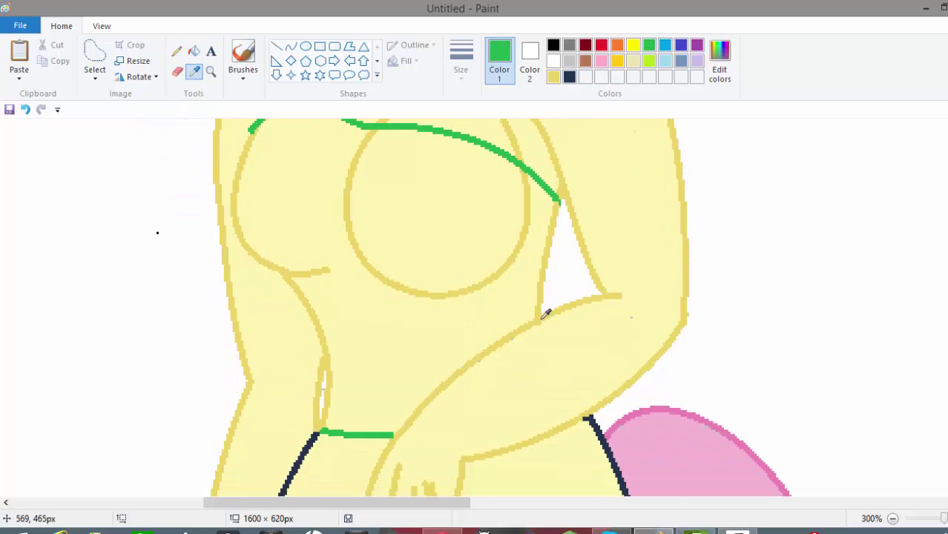
click(176, 50)
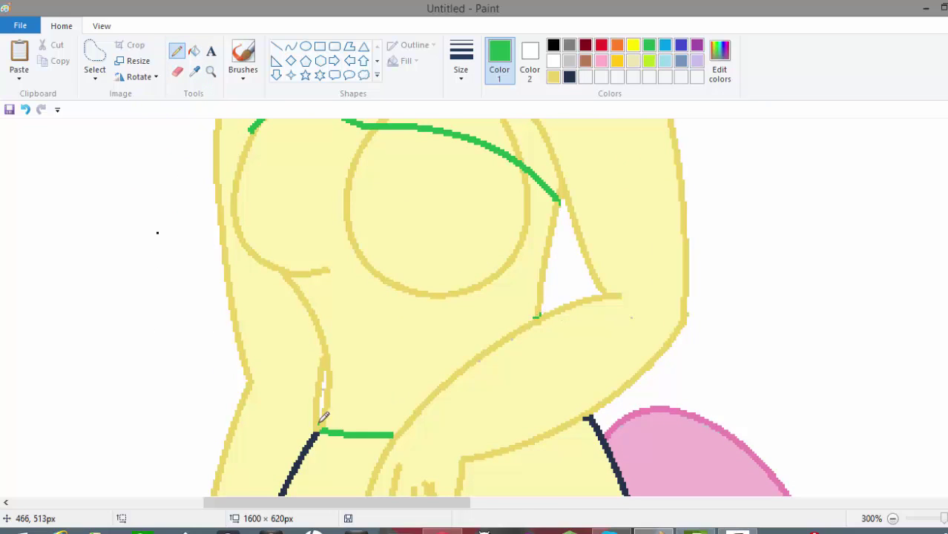
click(194, 51)
click(250, 138)
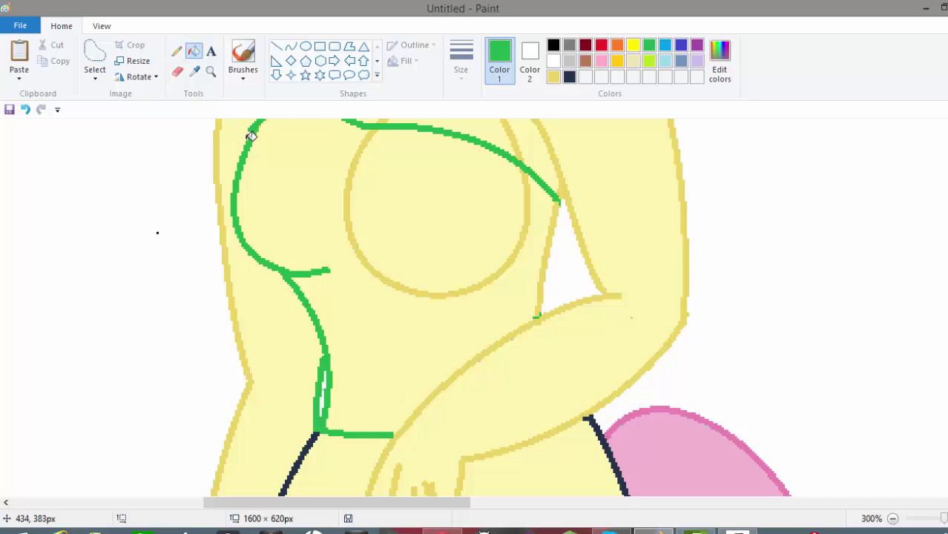
click(352, 197)
- Pick the pale skin yellow and paint over the inner upper part of the round bust curve, leaving its lower arc
click(195, 71)
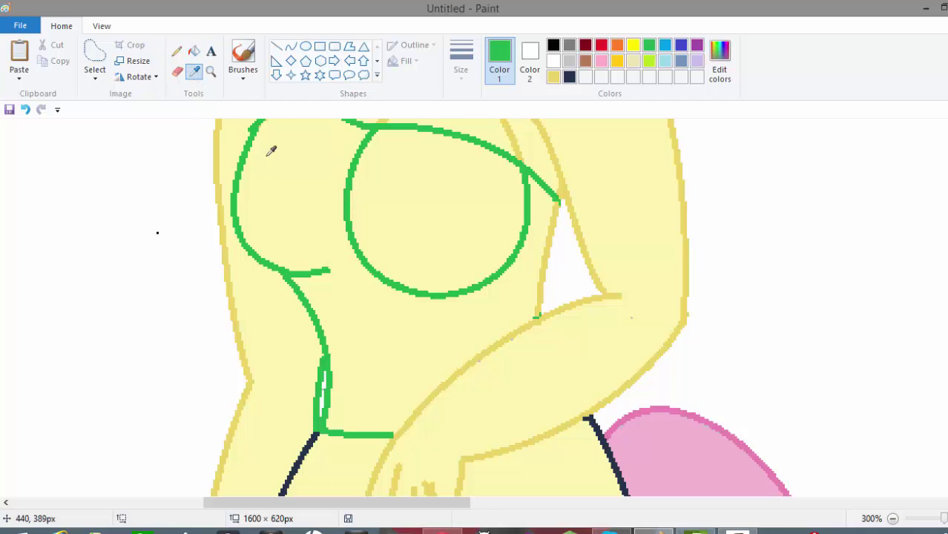
click(271, 149)
click(177, 50)
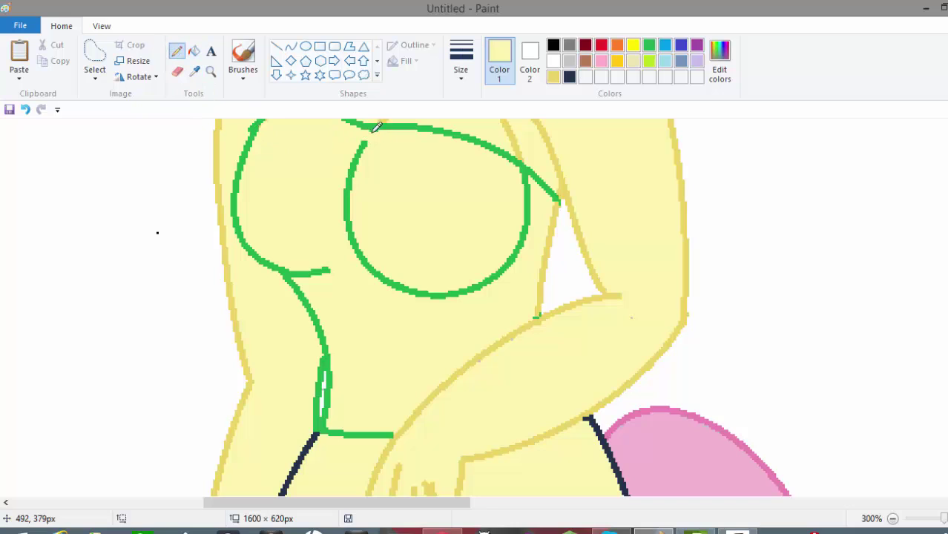
mouse_move(376, 127)
mouse_down()
mouse_move(336, 198)
mouse_move(350, 188)
mouse_move(338, 239)
mouse_move(357, 233)
mouse_move(351, 271)
mouse_up()
click(460, 74)
click(489, 130)
scroll(445, 308, up, 2)
scroll(445, 308, down, 3)
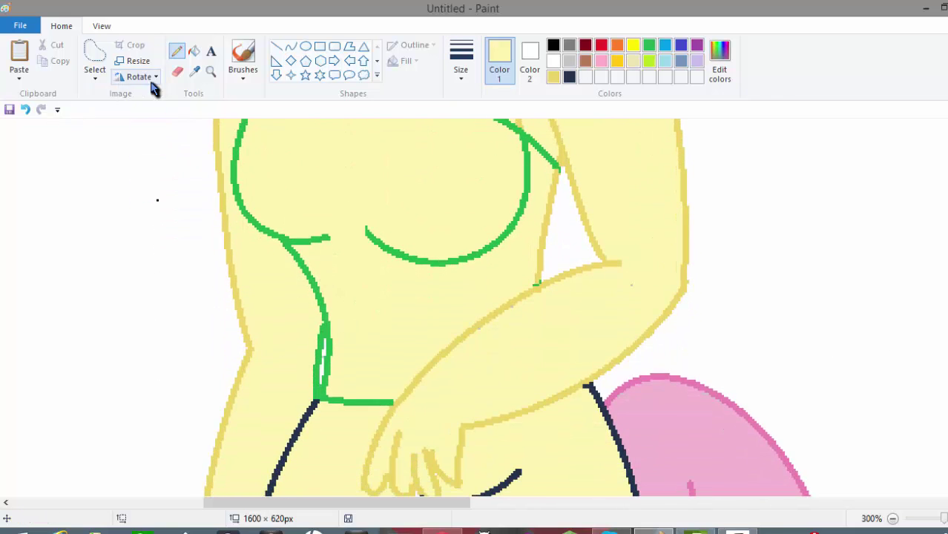
- Restore the arm edge beside the waist in dark yellow by separating it from the green outline and filling it
click(554, 77)
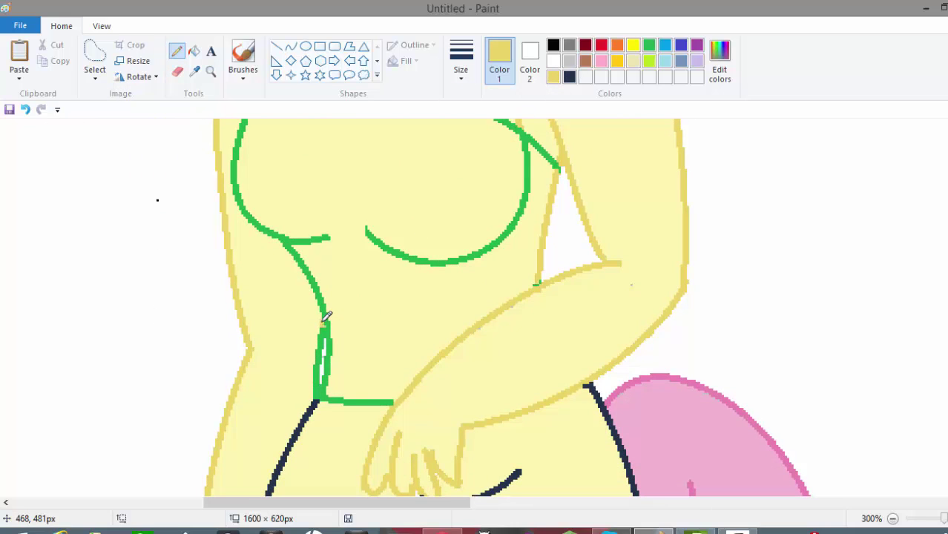
click(460, 67)
click(465, 127)
click(25, 109)
drag(329, 333, 324, 379)
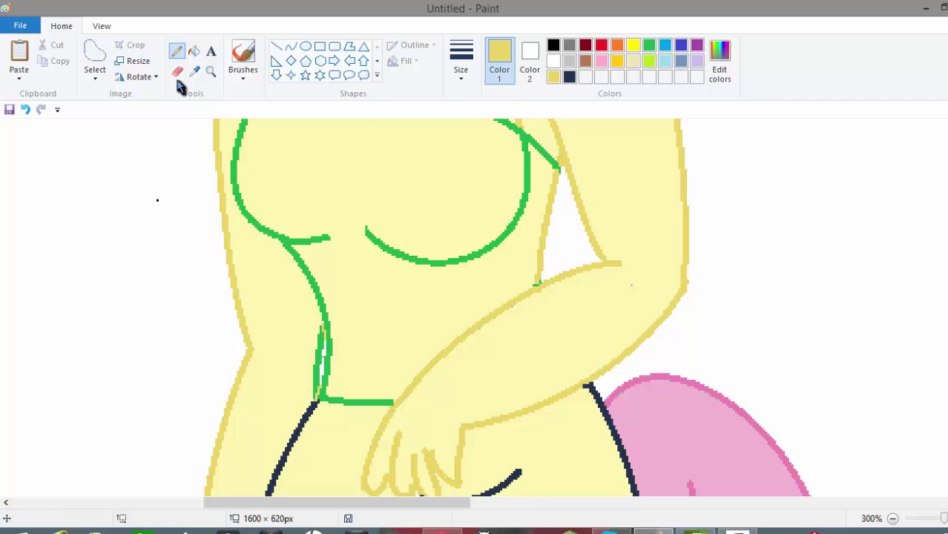
click(194, 51)
click(325, 336)
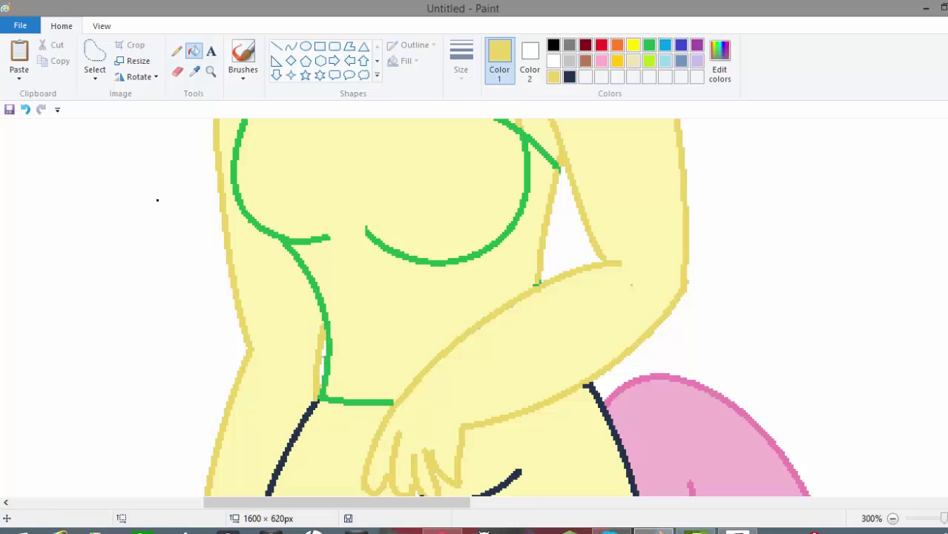
- Try filling the top with a barely lightened version of the outline green and undo the fill
scroll(578, 279, up, 3)
click(648, 46)
click(720, 70)
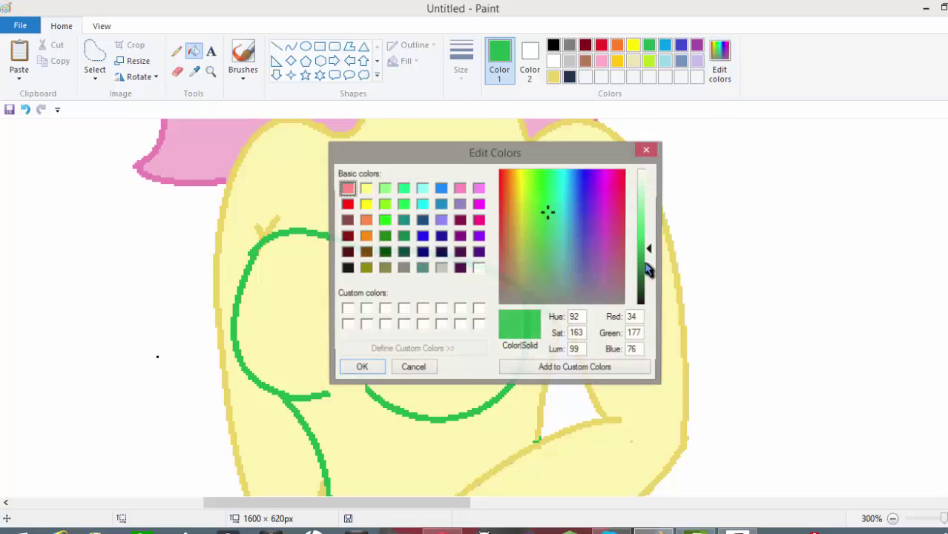
drag(650, 252, 650, 250)
click(359, 368)
click(482, 344)
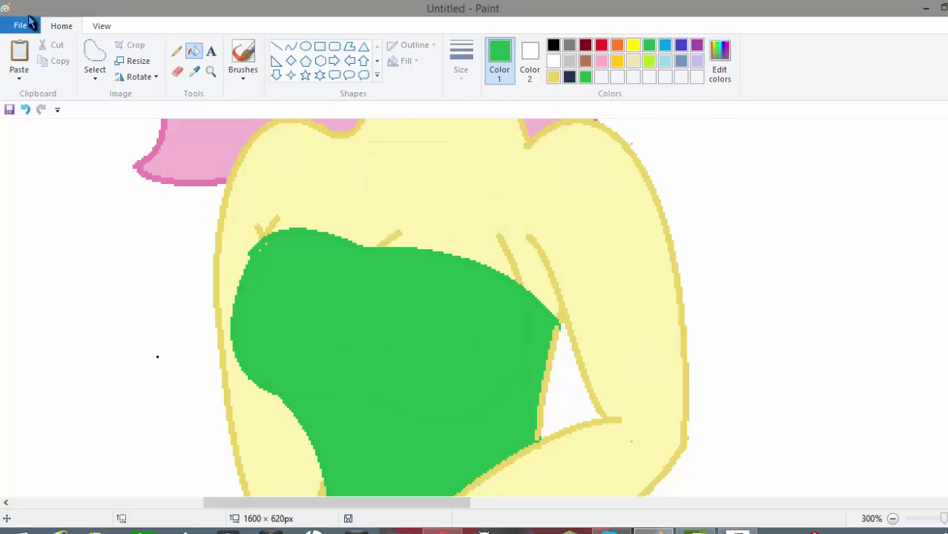
click(24, 109)
- Lighten the green further into a custom bright green and fill the inside of the top with it
click(718, 72)
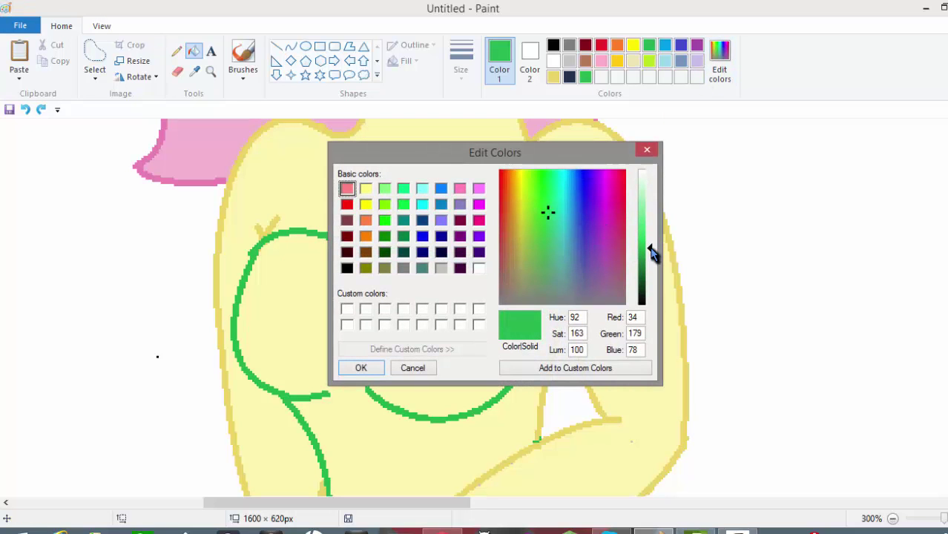
drag(652, 250, 650, 241)
click(360, 367)
click(455, 329)
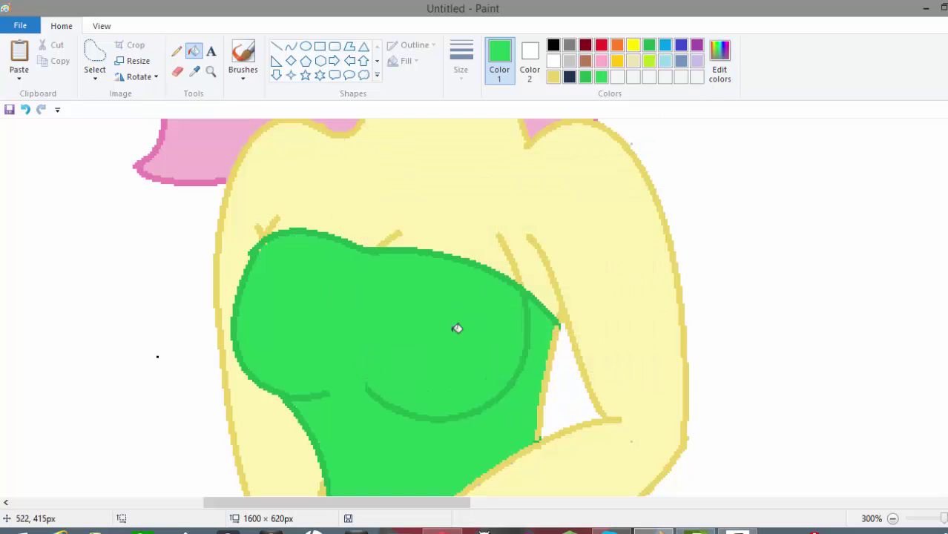
- Recolor the top's side edge beside the arm gap in the darker outline green and remove the bust curve's upper end
scroll(455, 329, down, 3)
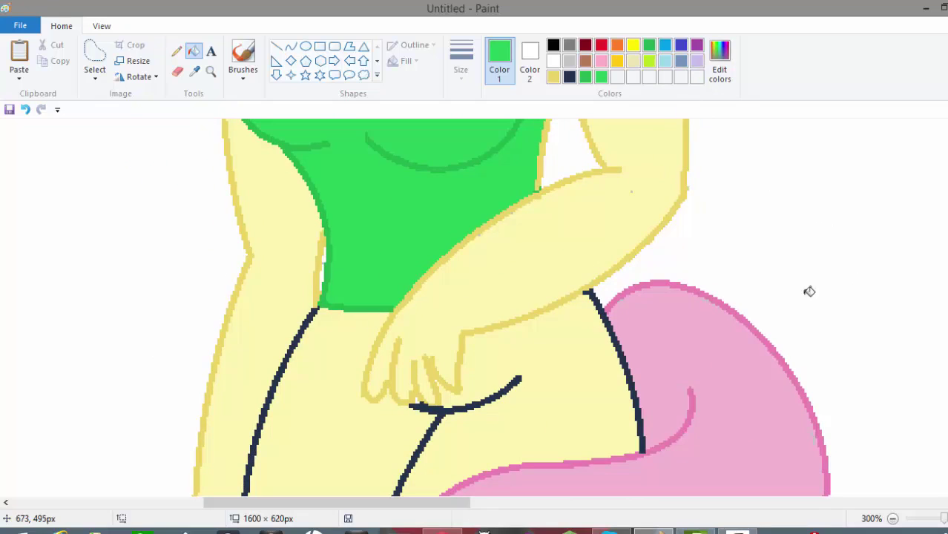
scroll(512, 308, up, 3)
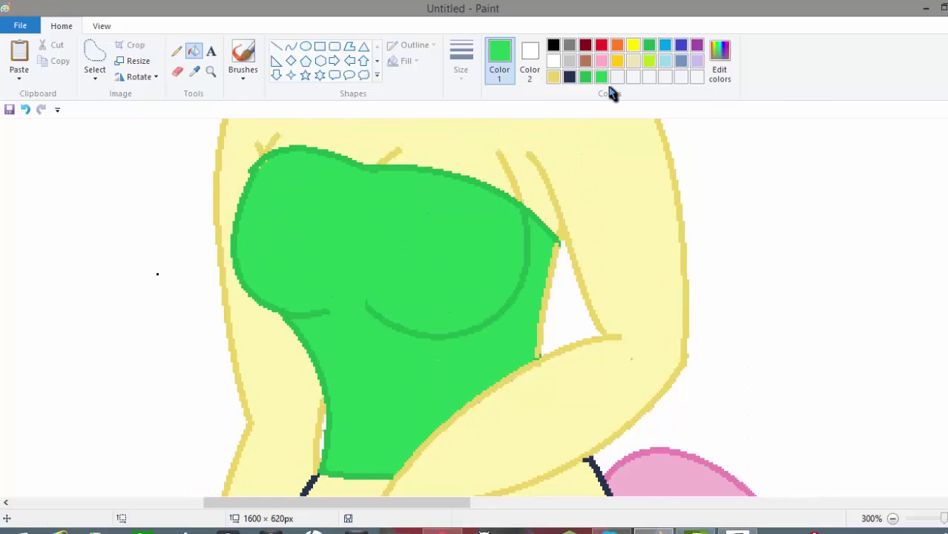
click(554, 264)
click(176, 50)
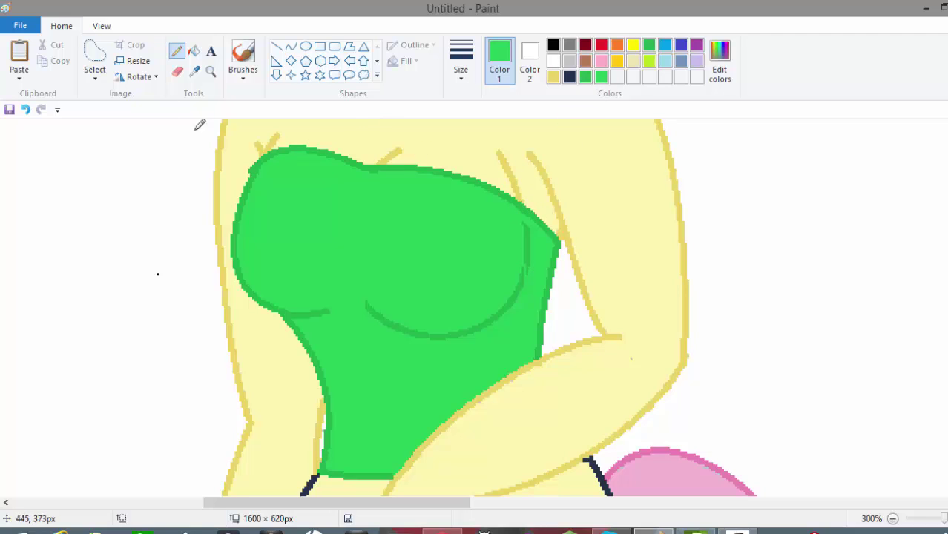
click(194, 51)
click(527, 244)
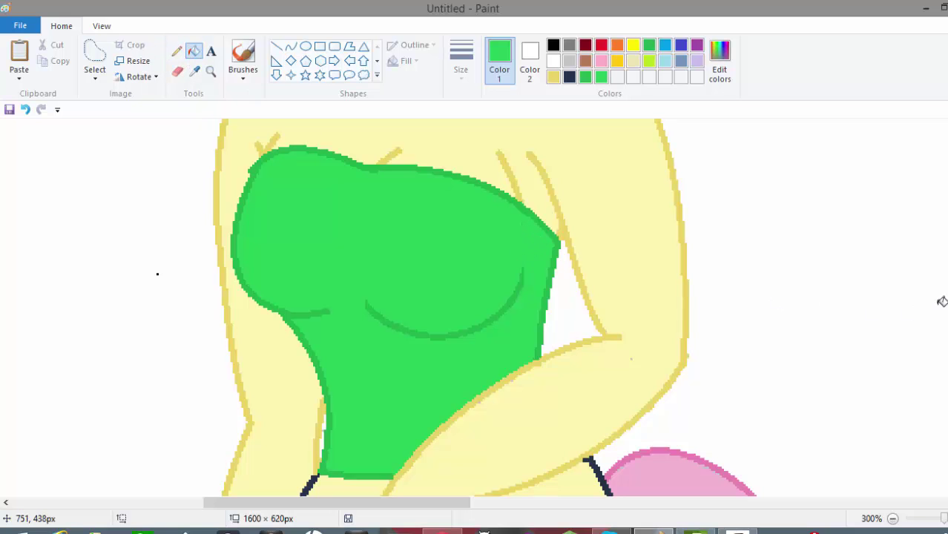
- Draw a short dark yellow crease rising from the dip in the middle of the neckline with the Pencil
scroll(940, 302, down, 3)
scroll(940, 301, up, 6)
click(553, 77)
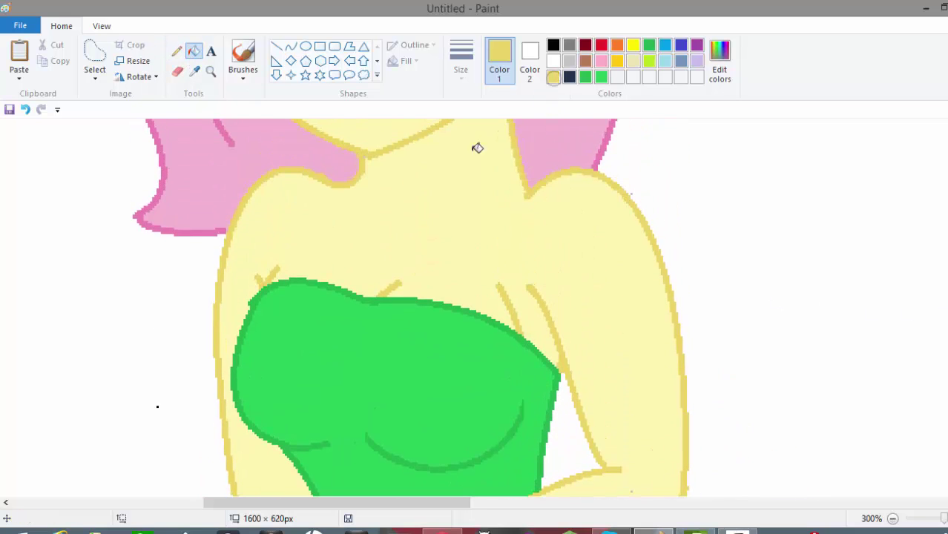
click(176, 51)
drag(371, 295, 365, 278)
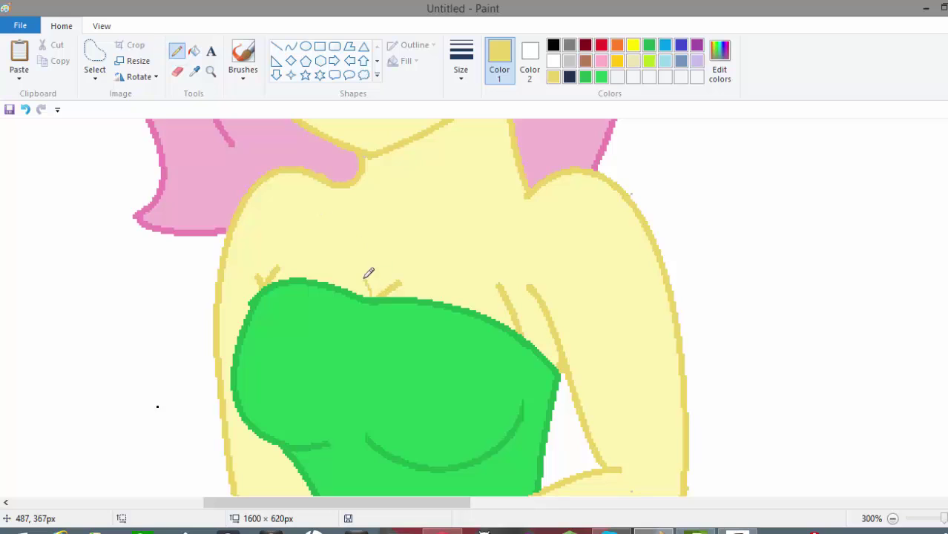
- Pick the pale skin yellow and taper the ends of the crease lines above the neckline and at the underarm
scroll(411, 307, down, 1)
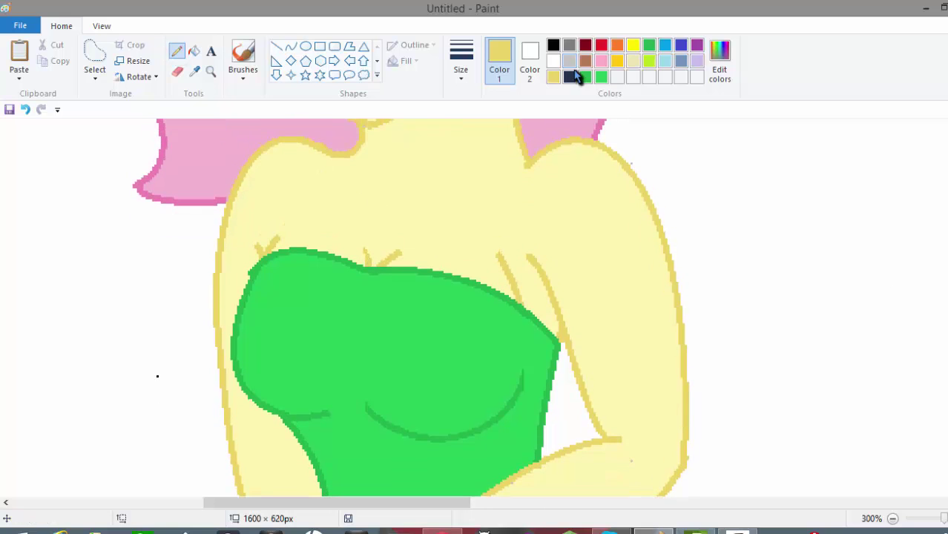
click(194, 71)
click(363, 190)
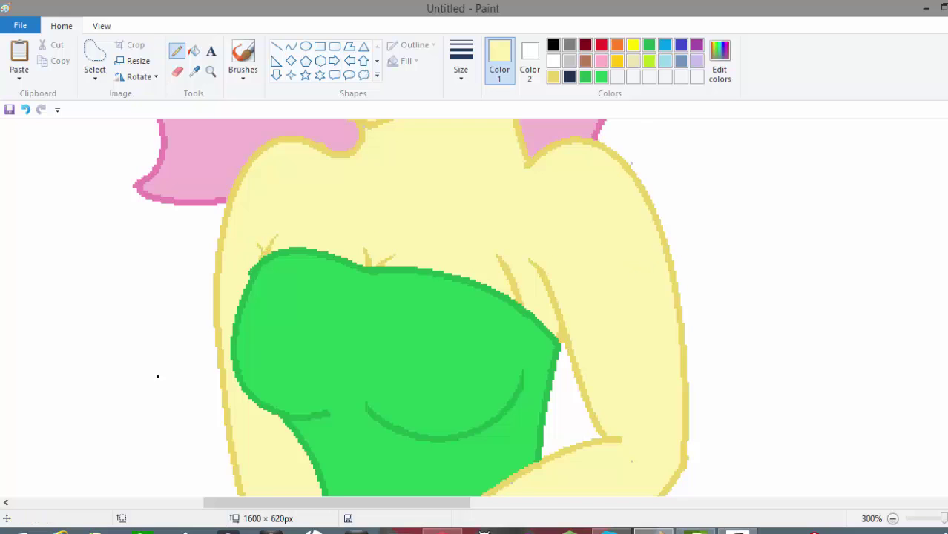
- Darken blue-gray into a custom medium navy and fill the hip area of the trousers with it
scroll(671, 257, down, 3)
click(681, 61)
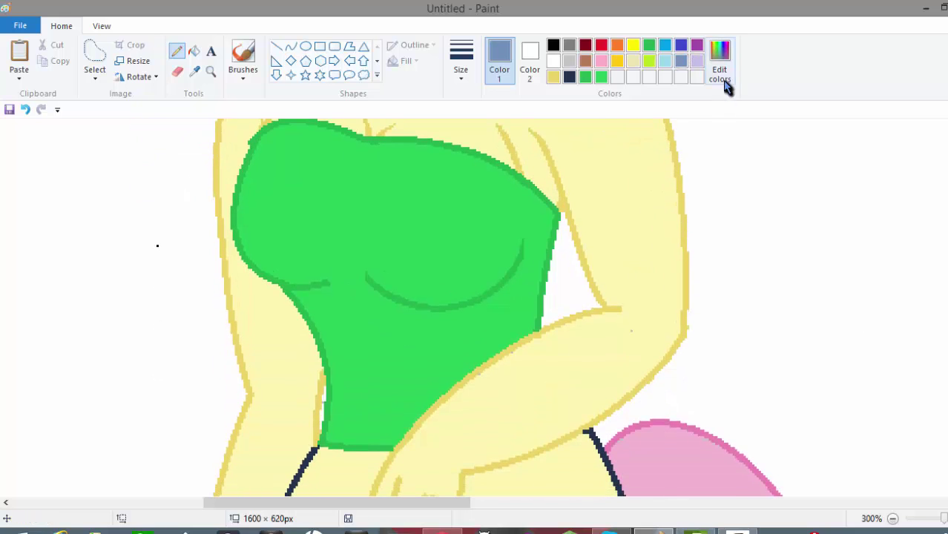
click(719, 72)
click(642, 257)
click(361, 368)
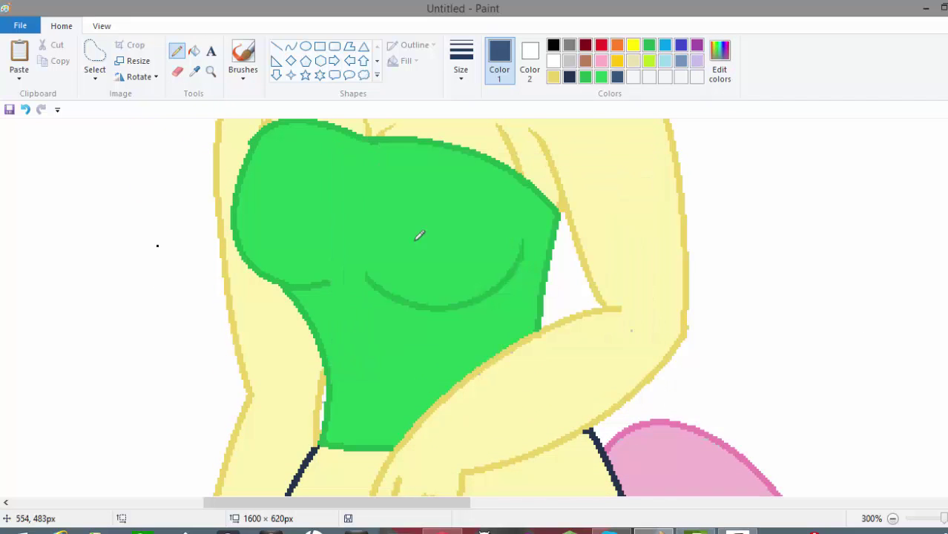
click(194, 51)
click(583, 469)
- Mix a lighter custom navy with luminosity 62 from the trousers' outline color and fill all the trouser areas with it
scroll(157, 245, down, 4)
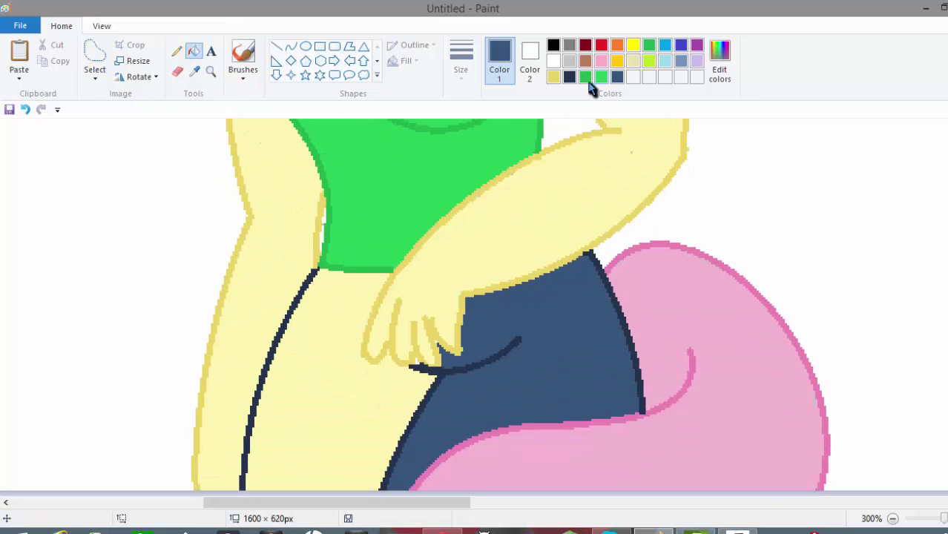
click(568, 76)
click(720, 71)
drag(649, 287, 650, 269)
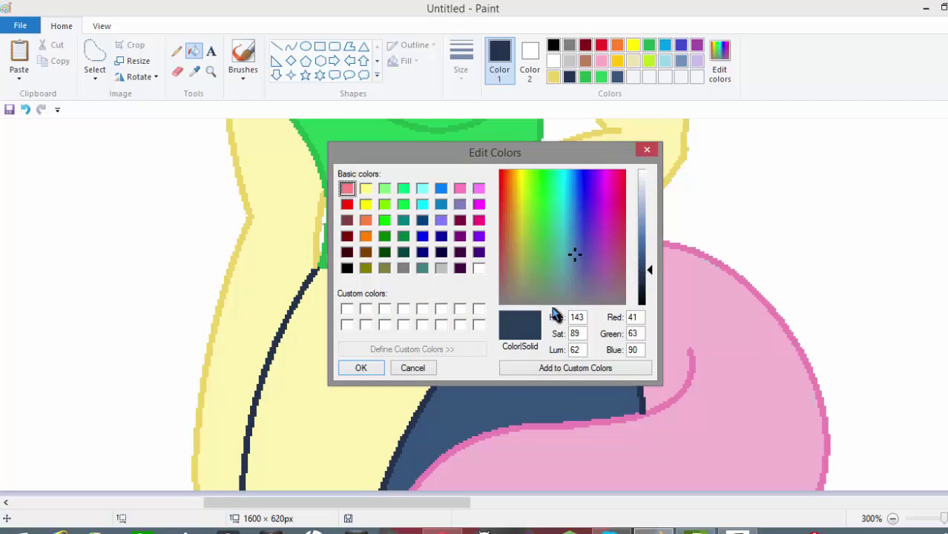
click(377, 368)
click(377, 387)
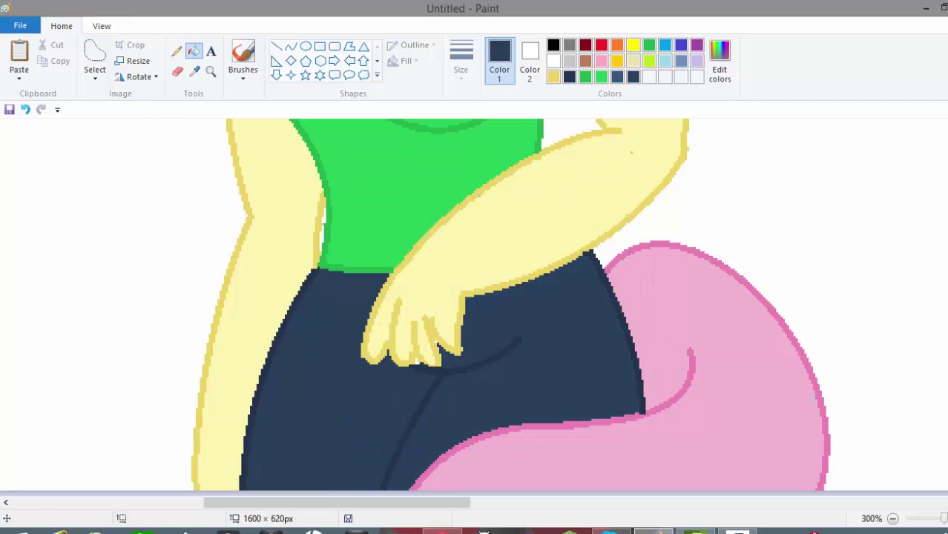
scroll(156, 282, up, 3)
scroll(157, 282, up, 3)
scroll(156, 307, down, 3)
scroll(158, 337, up, 1)
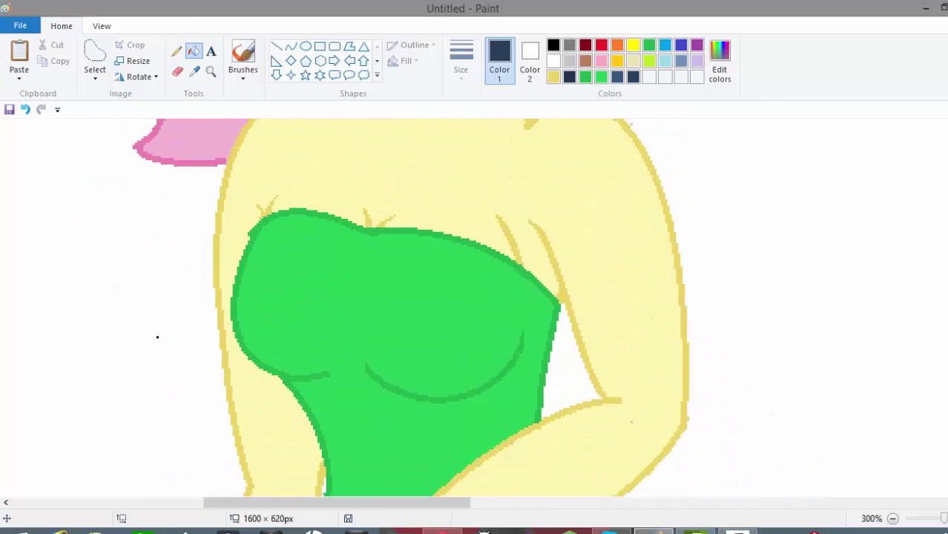
scroll(158, 337, down, 3)
scroll(157, 121, up, 6)
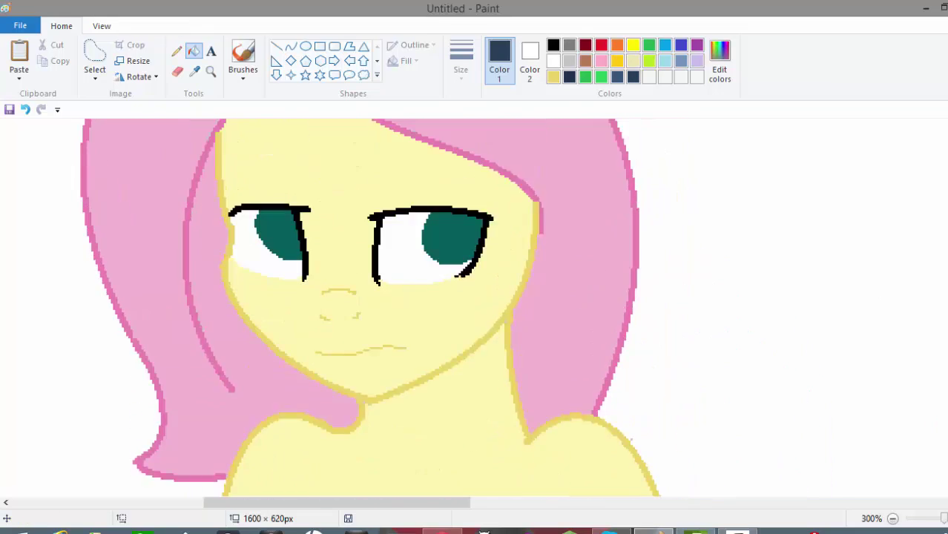
- Pick the pale skin yellow and trim the inner-elbow crease and the finger lines with the Pencil
scroll(371, 307, down, 5)
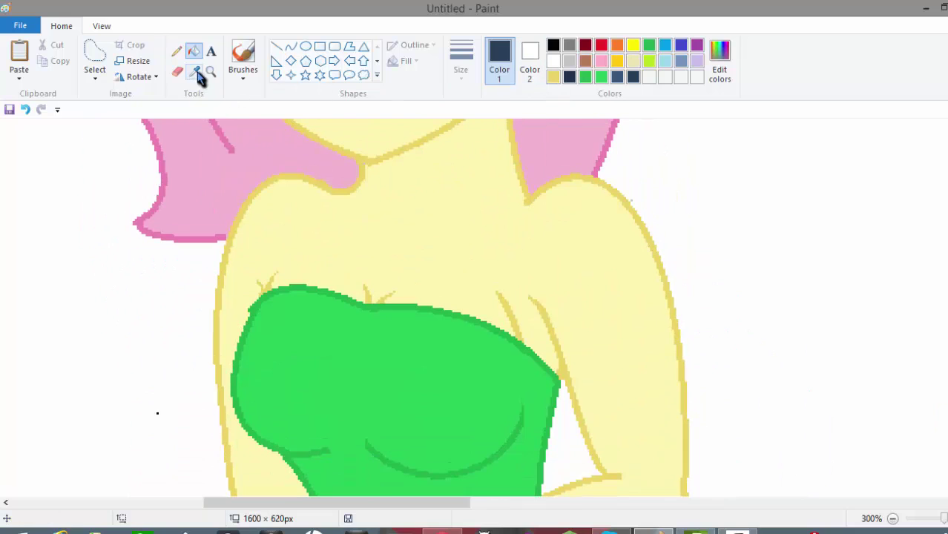
click(197, 73)
click(552, 276)
click(177, 52)
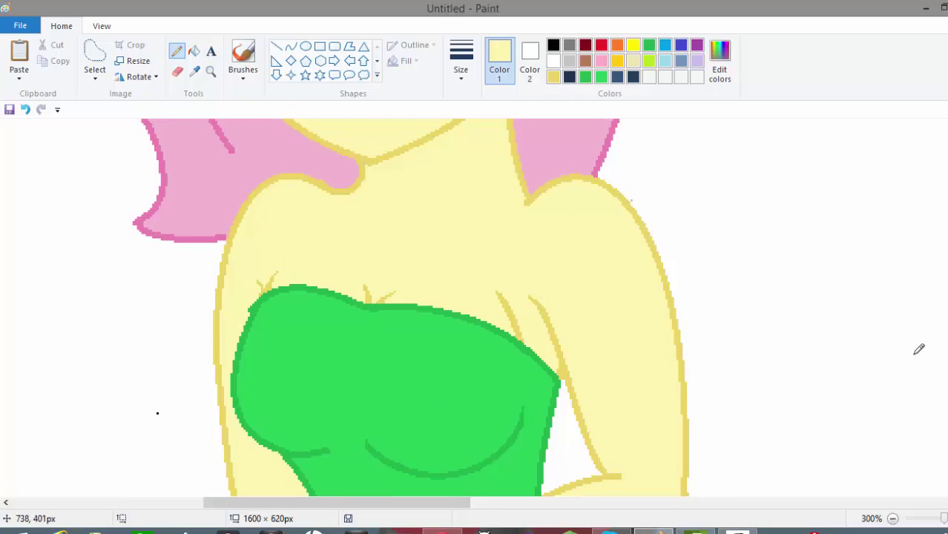
scroll(491, 242, down, 3)
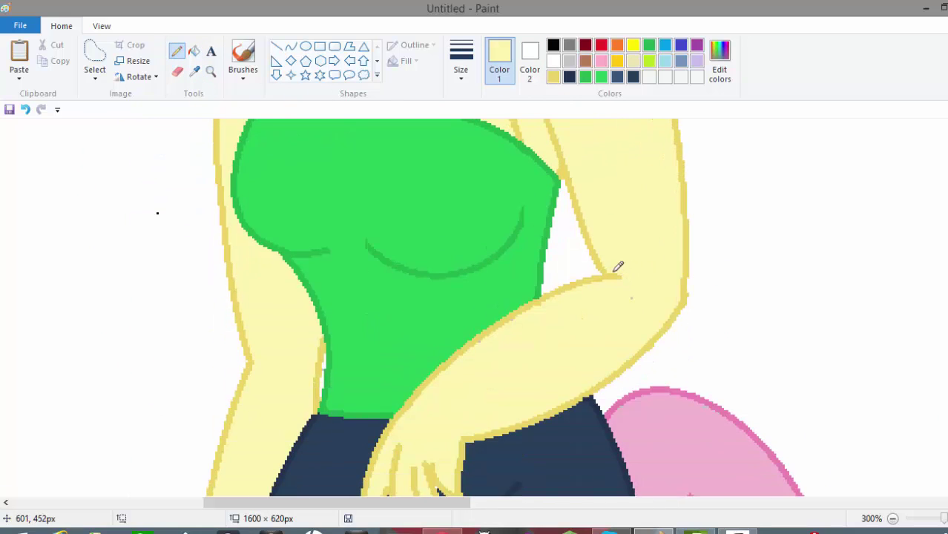
scroll(158, 213, down, 2)
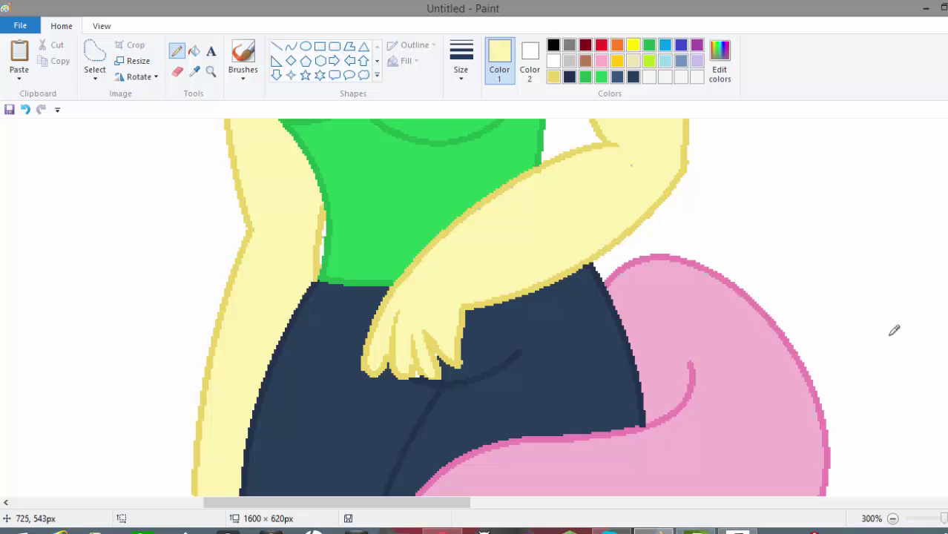
- Redraw the finger lines of the hand on the hip in the dark outline yellow, undoing stray strokes
click(25, 109)
click(553, 77)
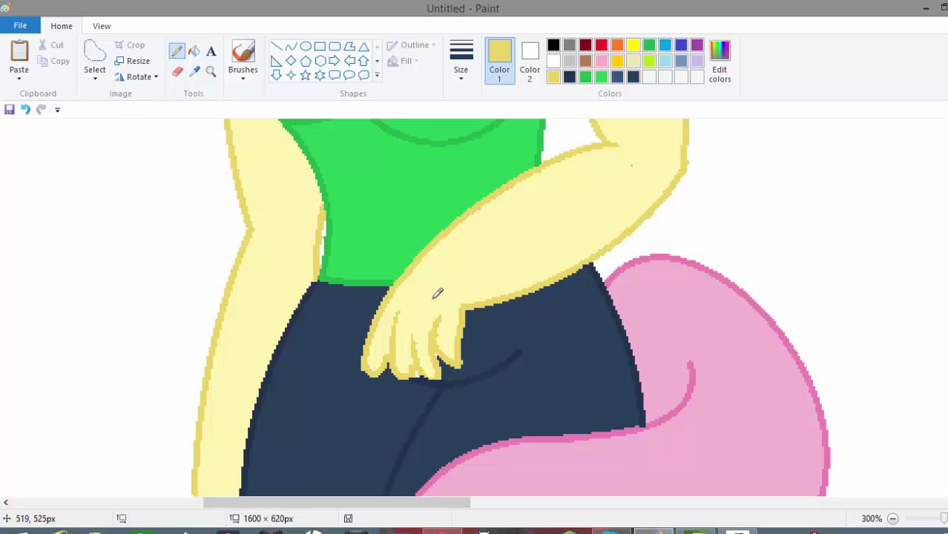
click(25, 109)
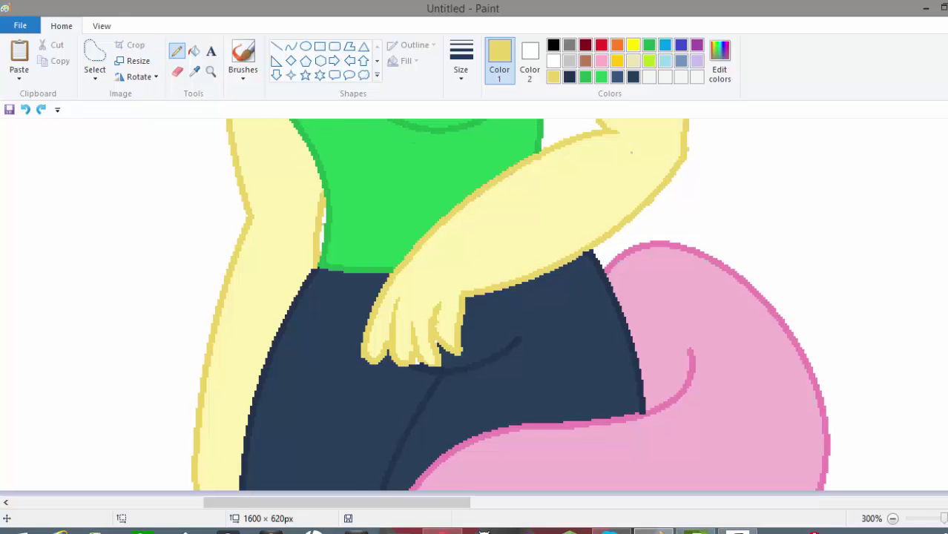
- Pick the hair's fill and outline pinks and clean up the hair outline where the ears' bases overlap it
click(194, 71)
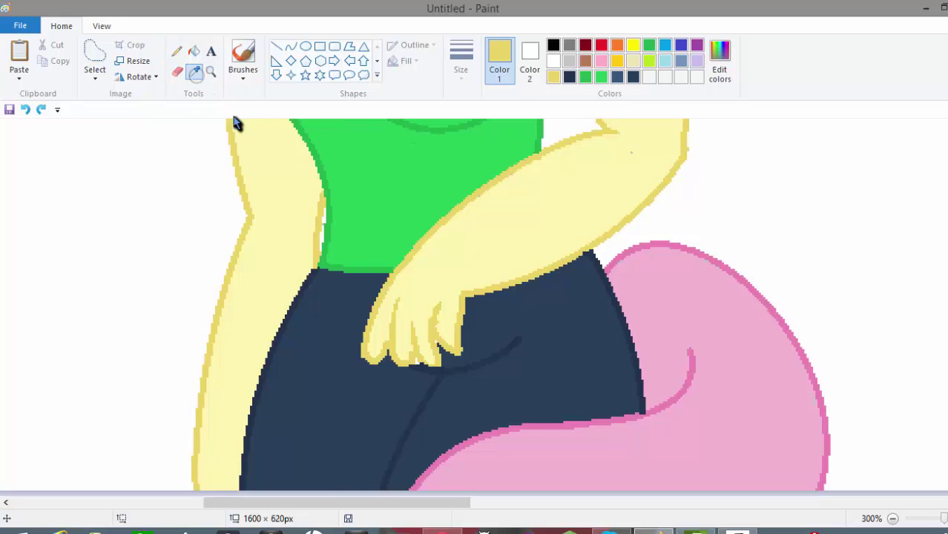
click(758, 370)
drag(940, 389, 873, 204)
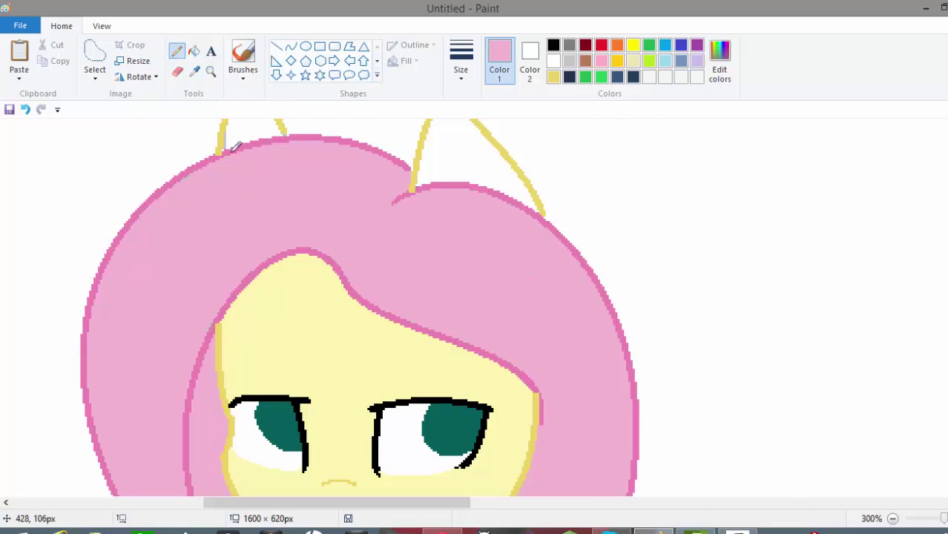
click(194, 71)
click(221, 152)
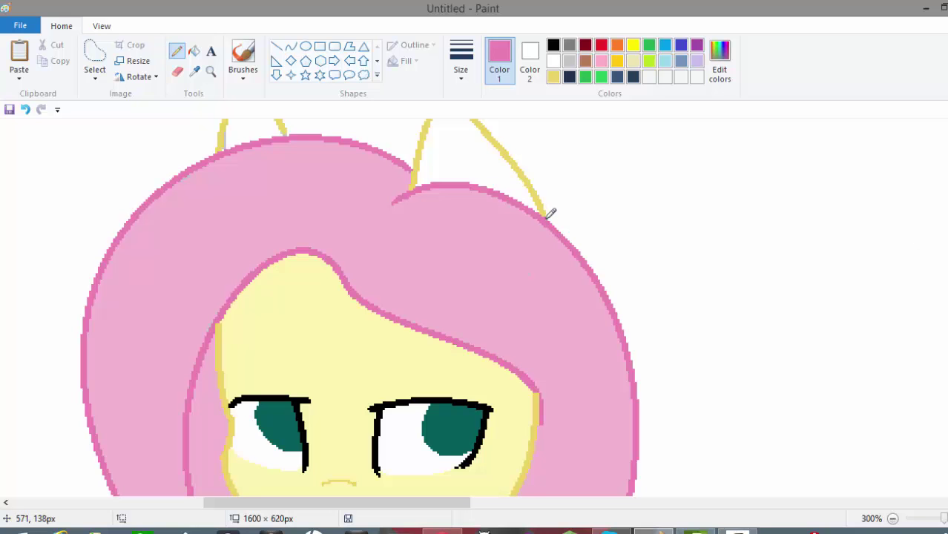
- Extend the hair parting down to the forehead and draw two long thin strands sweeping along the hair's left side
scroll(304, 240, down, 5)
scroll(304, 239, up, 4)
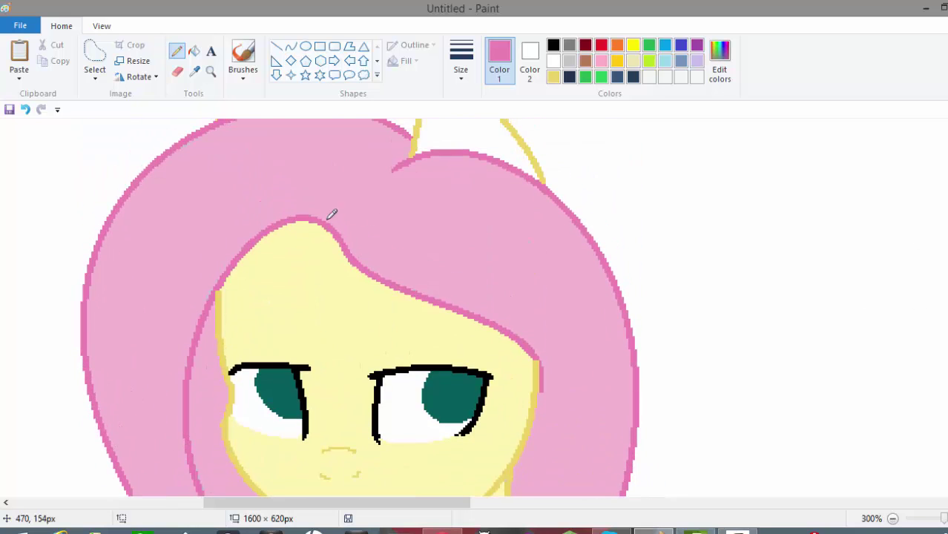
drag(343, 194, 370, 173)
mouse_move(324, 219)
mouse_down()
mouse_move(377, 175)
mouse_move(340, 179)
mouse_move(347, 188)
mouse_move(272, 165)
mouse_move(220, 161)
mouse_move(165, 181)
mouse_move(126, 214)
mouse_move(87, 305)
mouse_up()
mouse_move(321, 212)
mouse_down()
mouse_move(257, 208)
mouse_move(175, 257)
mouse_move(133, 348)
mouse_move(132, 417)
mouse_move(156, 494)
mouse_up()
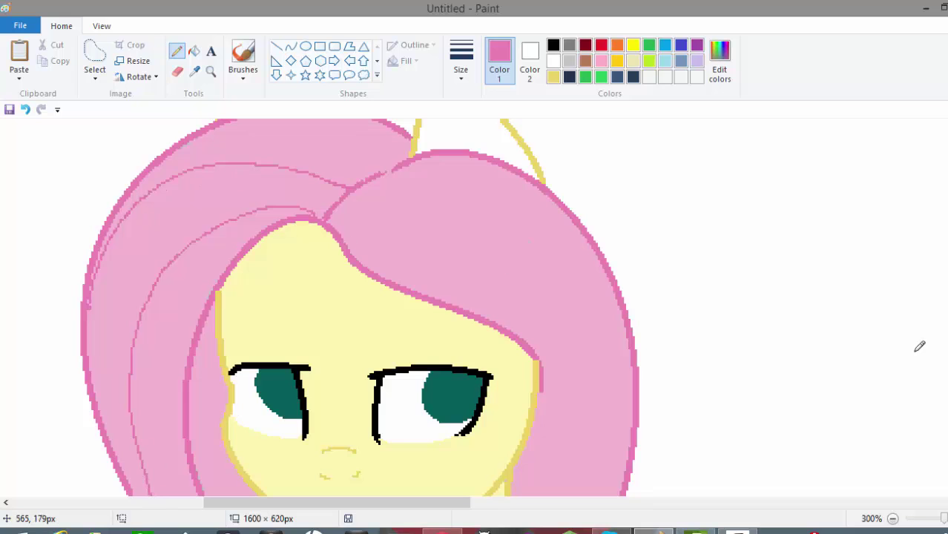
- Add short strands branching off the parting and a thin curve from it up to the top of the hair
scroll(920, 347, down, 5)
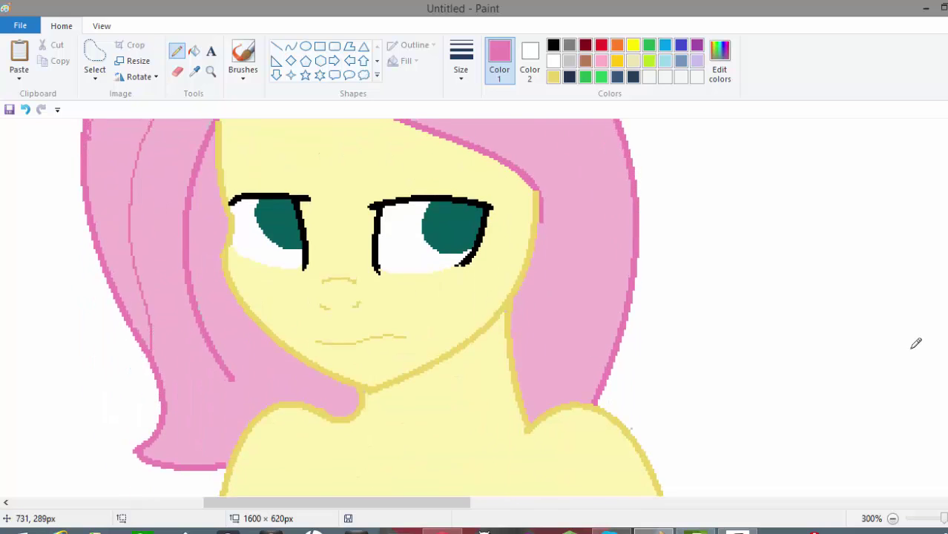
scroll(916, 343, up, 8)
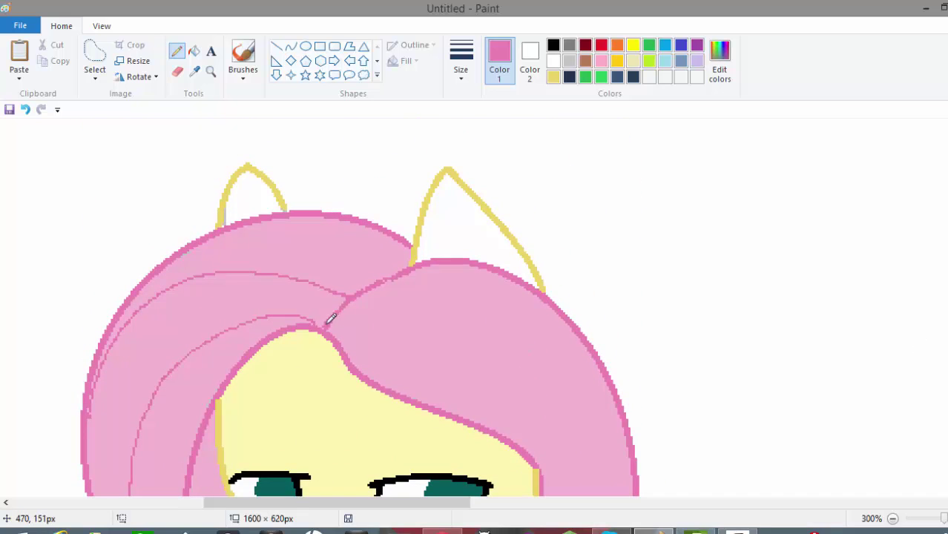
drag(332, 317, 325, 323)
mouse_move(368, 286)
mouse_down()
mouse_move(340, 236)
mouse_move(306, 215)
mouse_up()
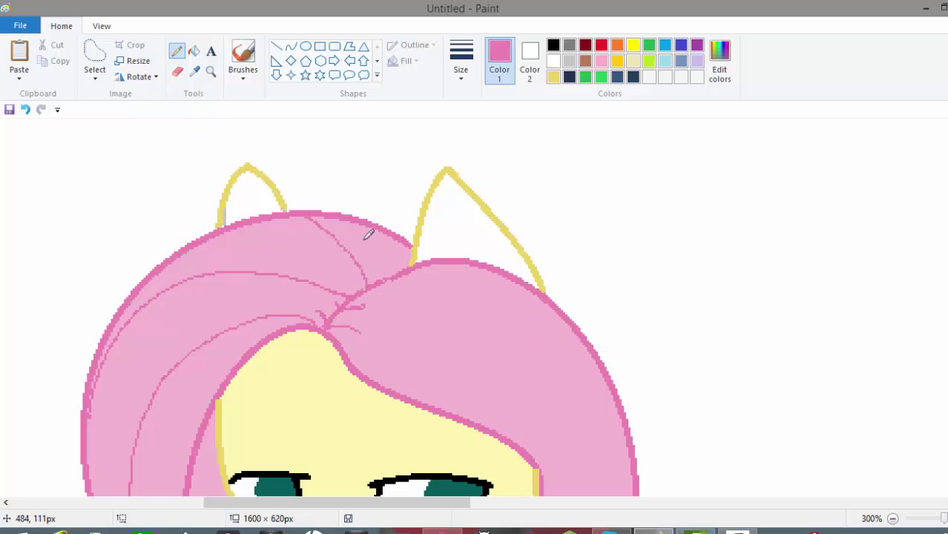
- Draw two long thin strands from the parting across the hair's right side to its outer edge
mouse_move(376, 283)
mouse_down()
mouse_move(446, 291)
mouse_move(517, 316)
mouse_move(619, 390)
mouse_up()
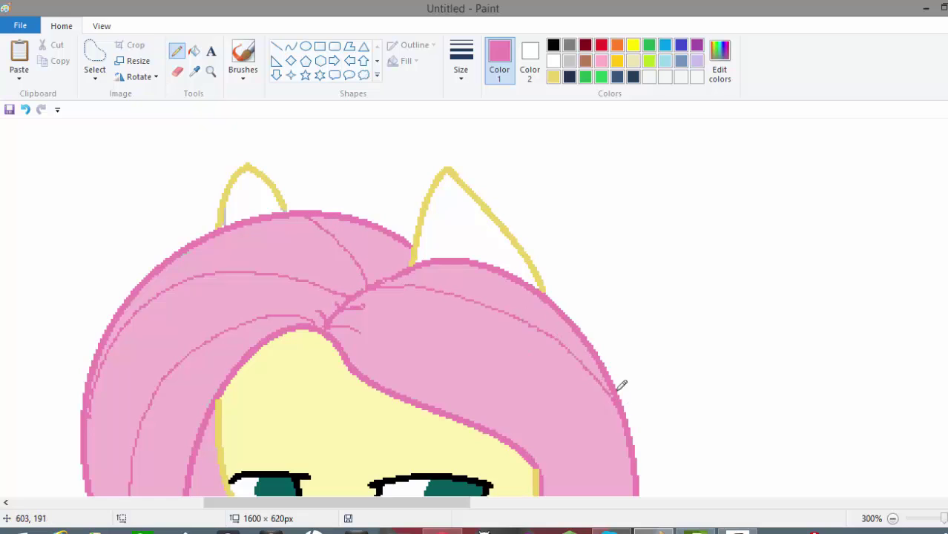
scroll(618, 226, down, 3)
scroll(618, 227, up, 1)
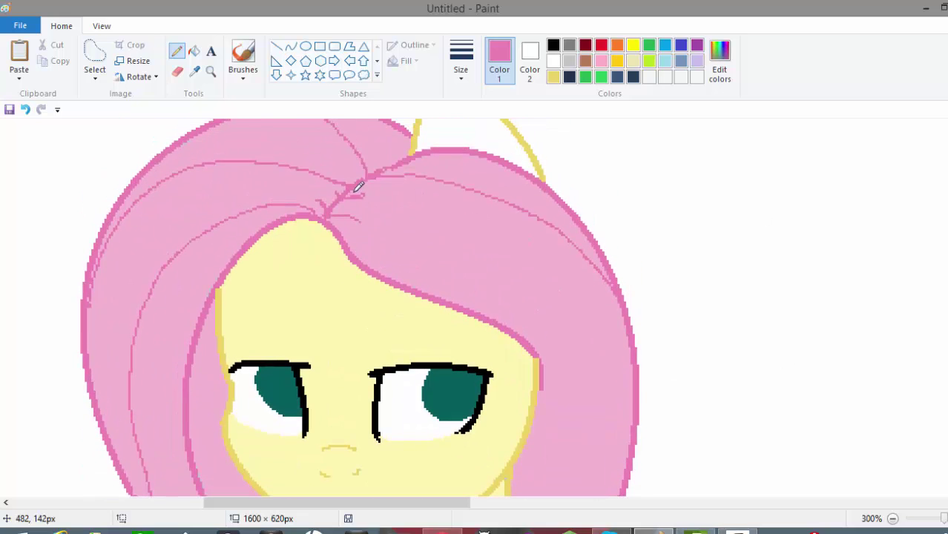
mouse_move(402, 206)
mouse_down()
mouse_move(520, 280)
mouse_move(624, 414)
mouse_move(632, 458)
mouse_up()
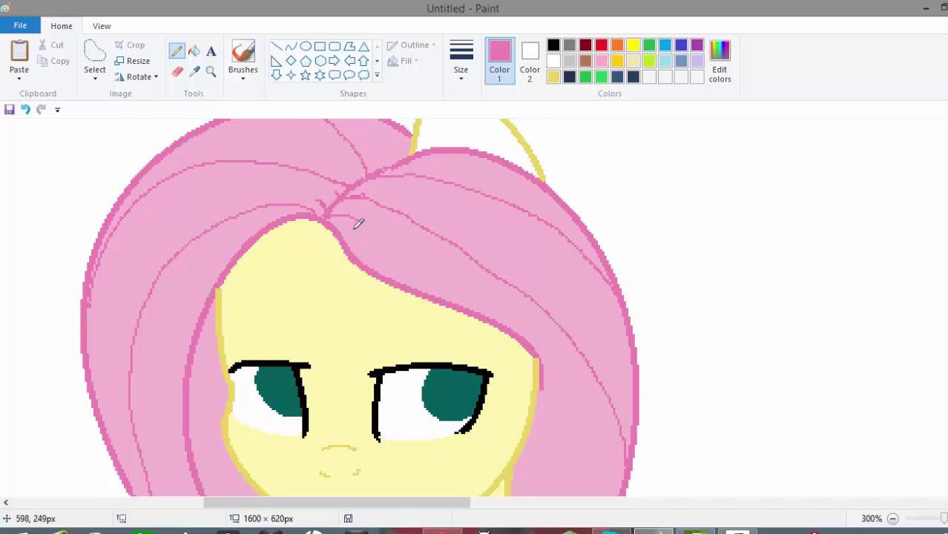
- Draw black upper and lower eyelashes on both eyes with short Pencil strokes
scroll(942, 291, down, 6)
scroll(941, 291, up, 4)
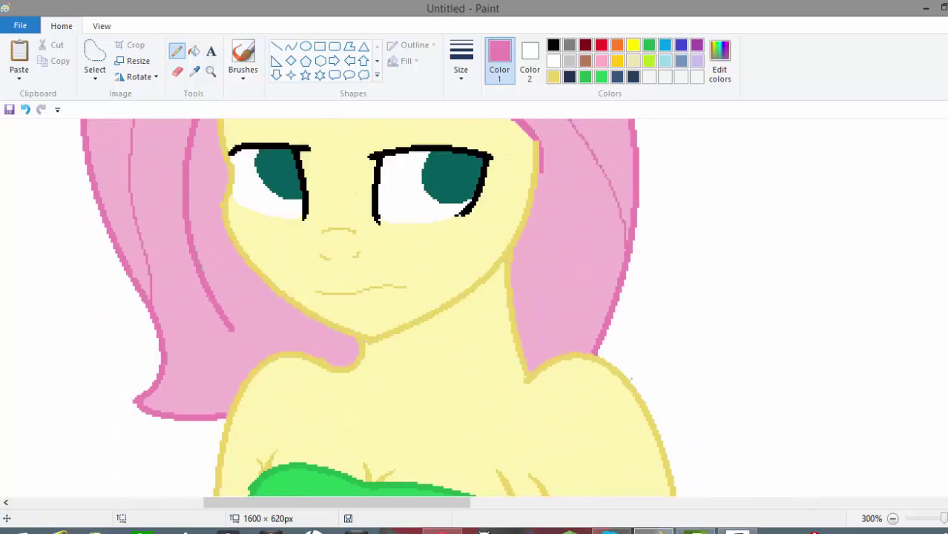
scroll(360, 308, up, 1)
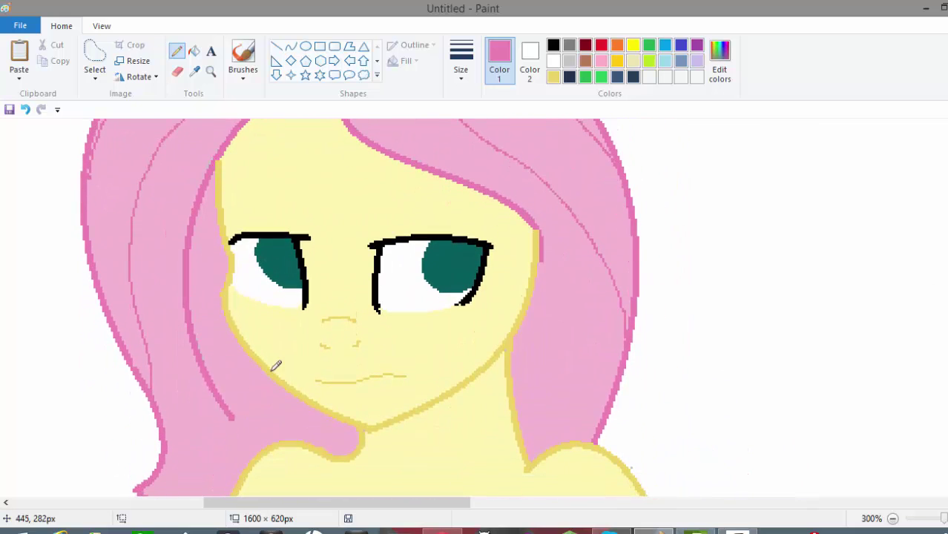
click(553, 45)
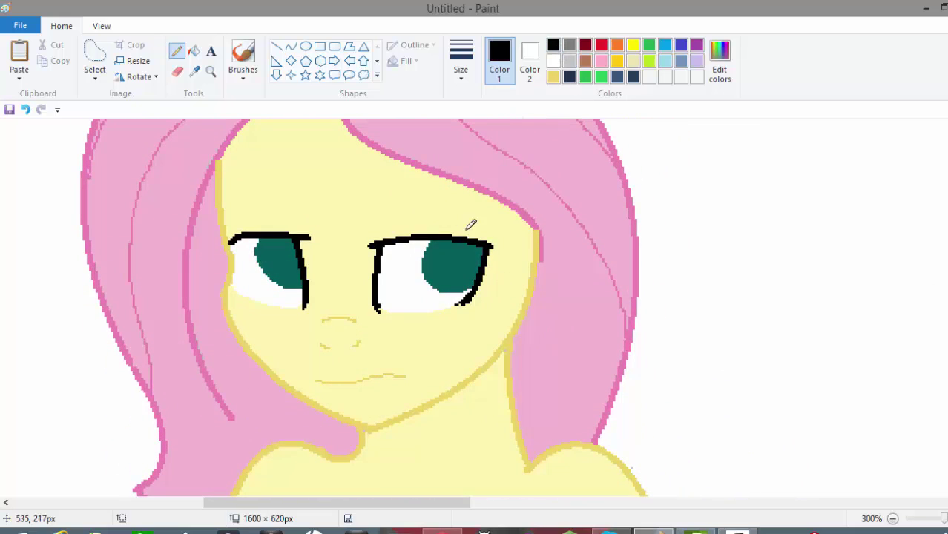
mouse_move(492, 224)
mouse_down()
mouse_move(466, 238)
mouse_move(502, 237)
mouse_move(481, 227)
mouse_move(443, 230)
mouse_move(462, 221)
mouse_move(408, 228)
mouse_up()
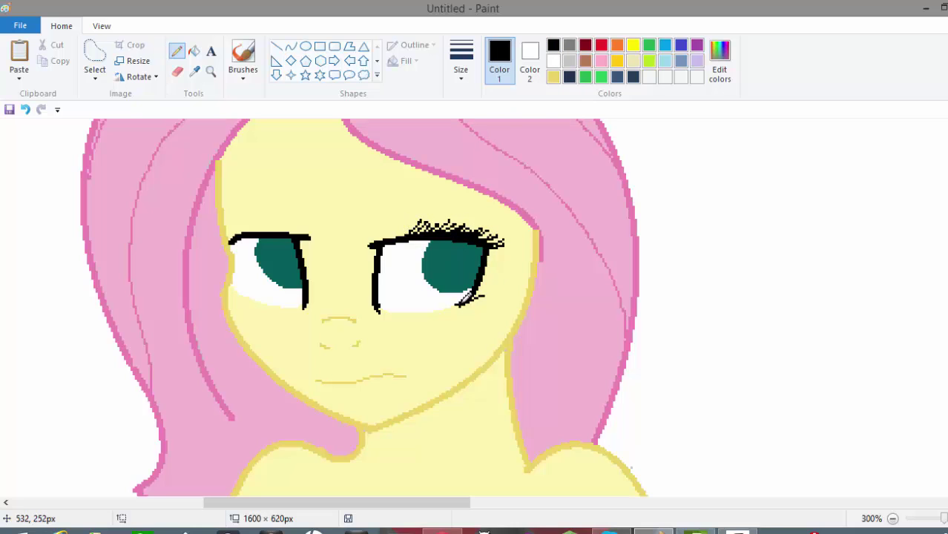
drag(466, 299, 464, 310)
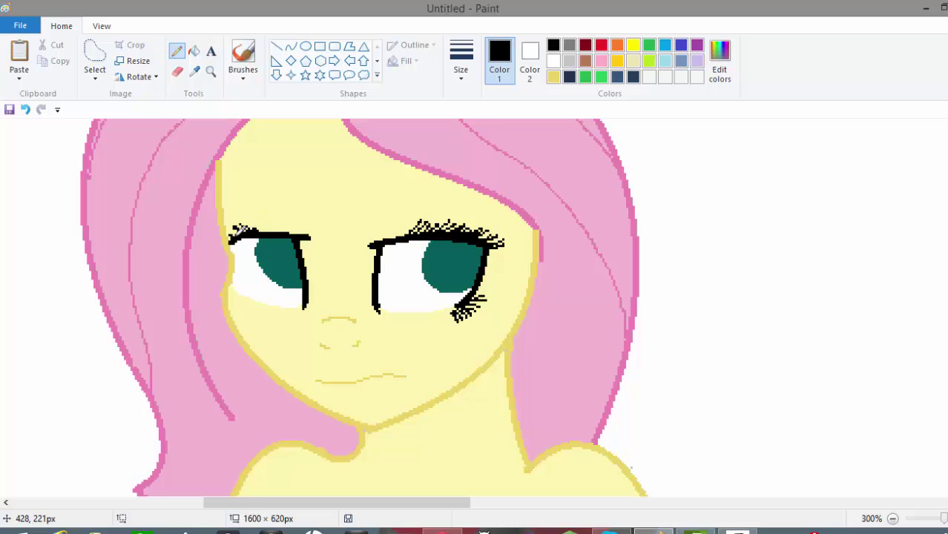
mouse_move(236, 232)
mouse_down()
mouse_move(227, 225)
mouse_move(215, 237)
mouse_up()
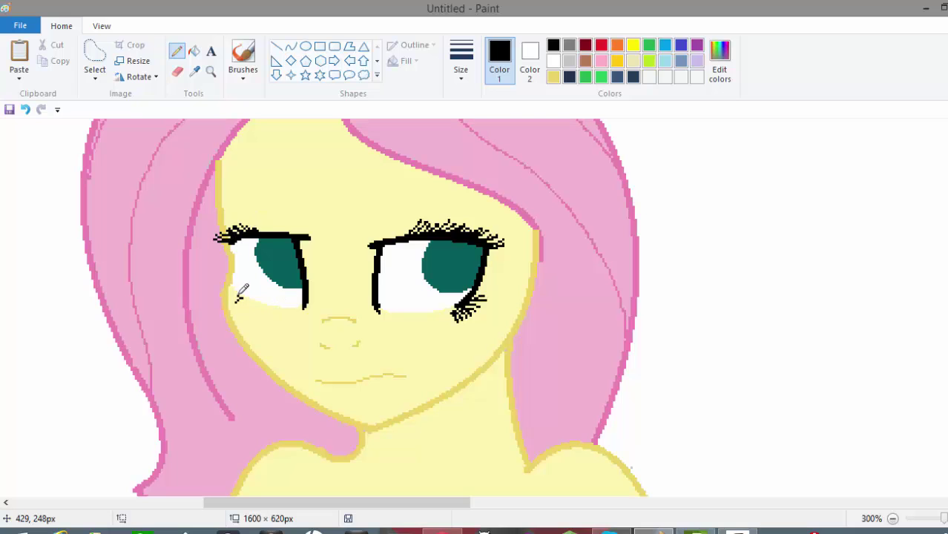
- Pick the iris teal and darken it into a custom color with luminosity 35
scroll(406, 321, down, 3)
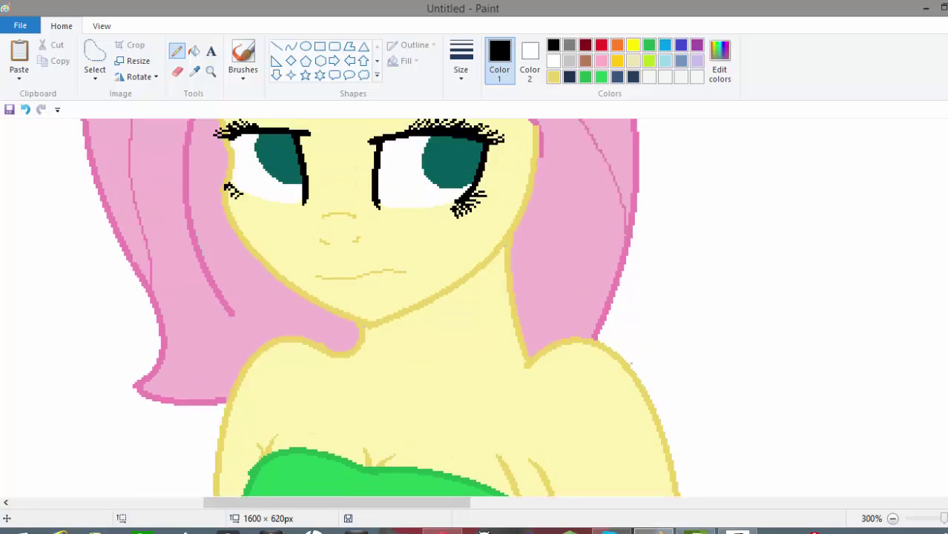
scroll(445, 223, up, 2)
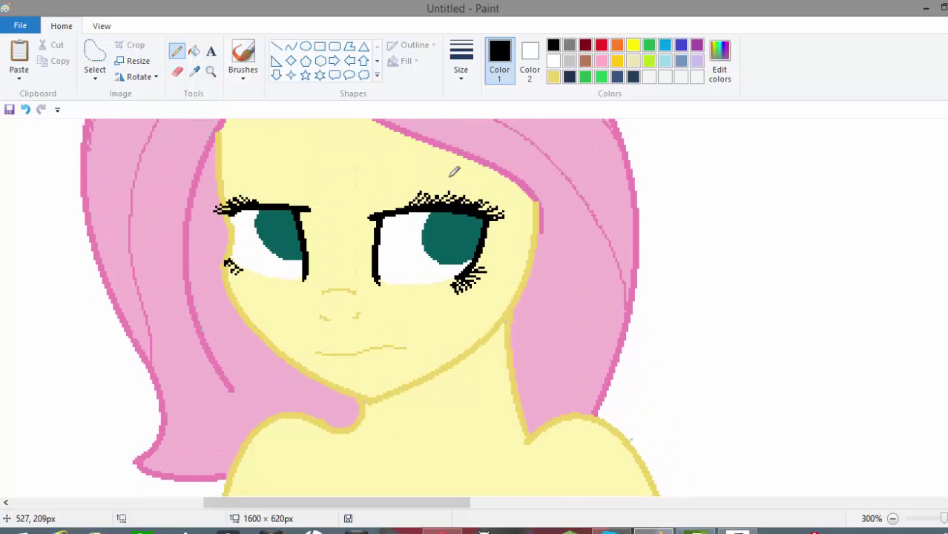
click(195, 71)
click(286, 226)
click(712, 74)
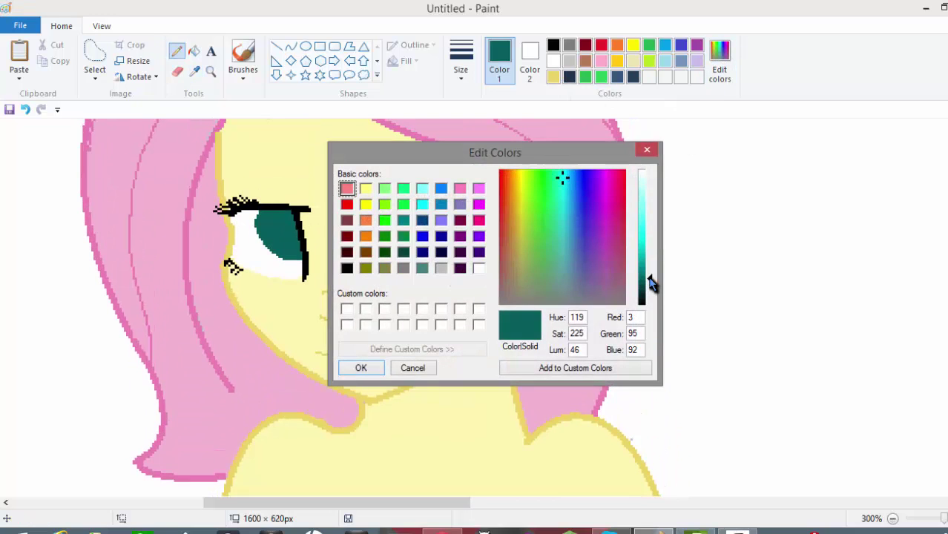
drag(650, 280, 649, 286)
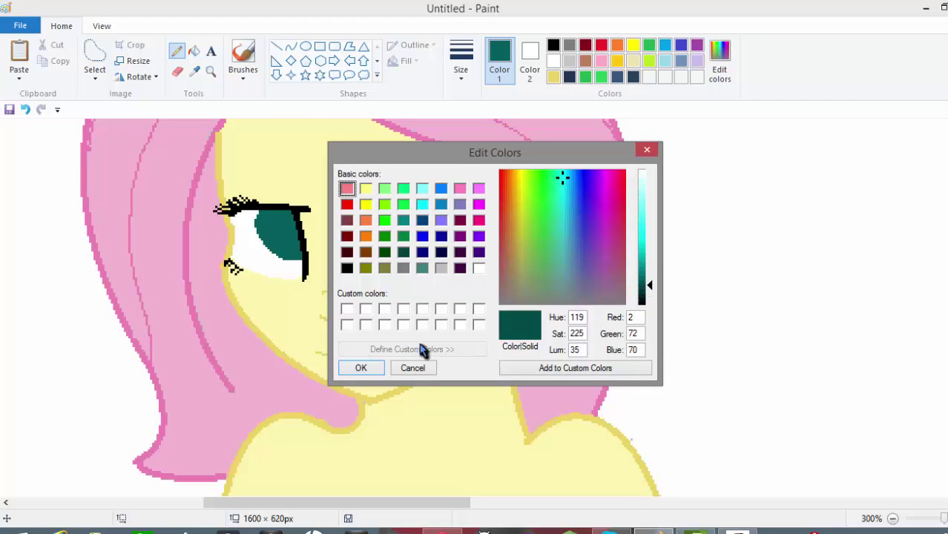
click(361, 368)
- Draw curved pupil outlines inside both irises in the dark teal and fill their bands with it
click(177, 50)
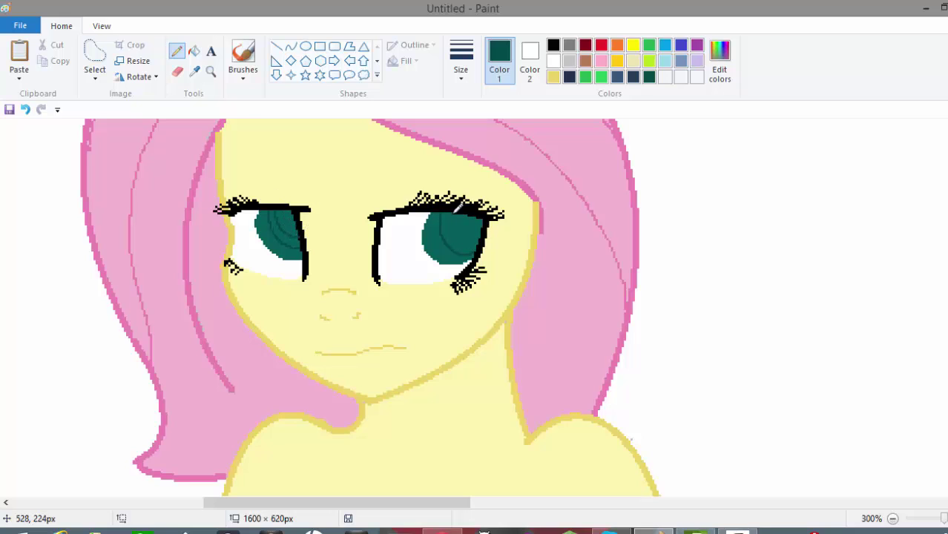
click(194, 51)
click(454, 240)
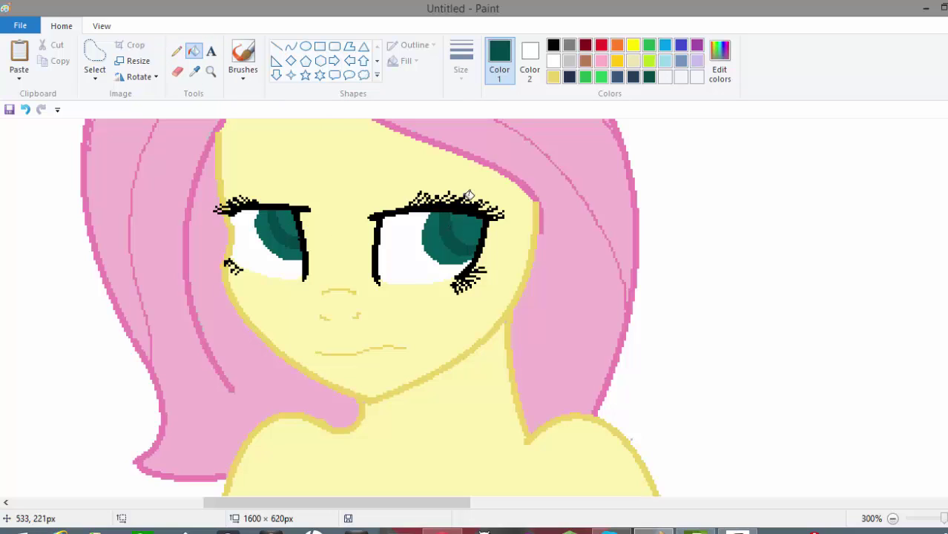
- Draw white filled ovals as highlights on both irises: a round one near the top and a small flat one over the lower outer edge
click(305, 47)
click(554, 61)
click(461, 59)
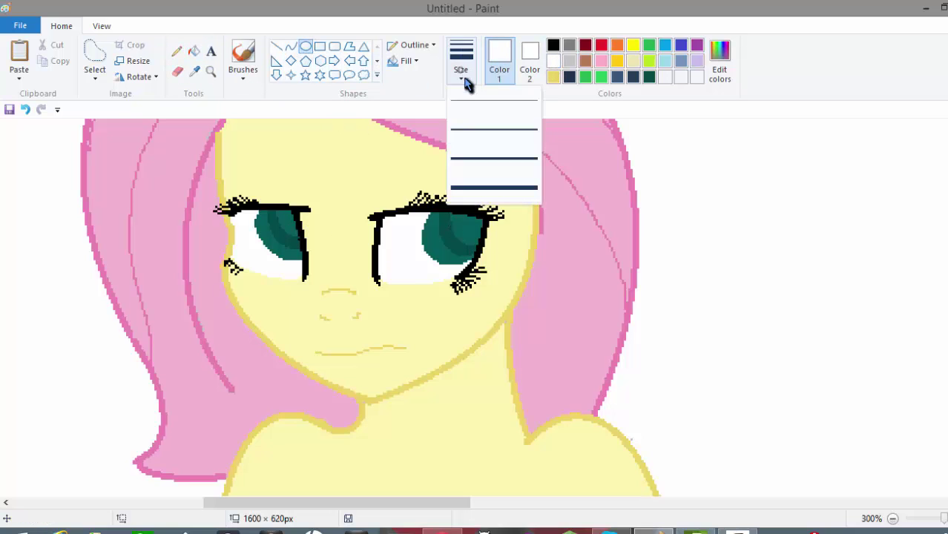
click(407, 60)
click(420, 98)
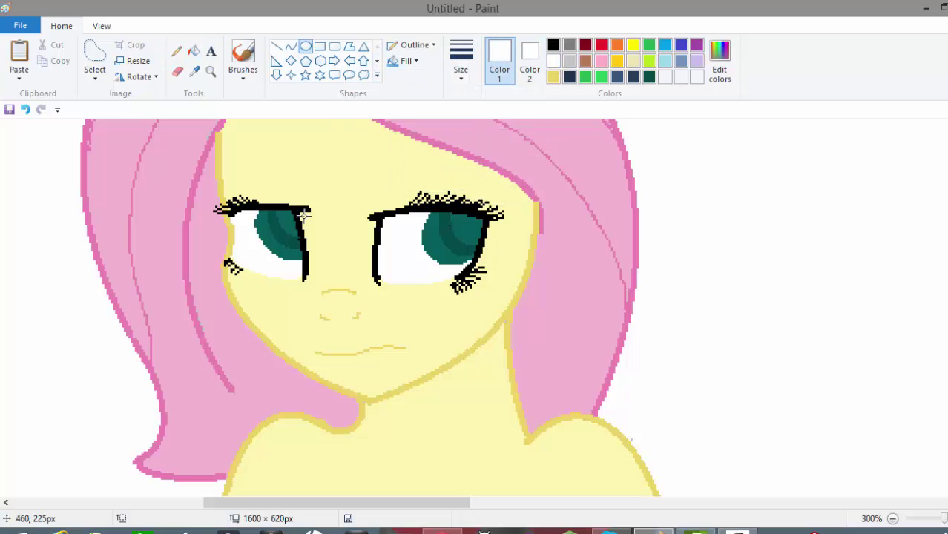
drag(275, 215, 291, 232)
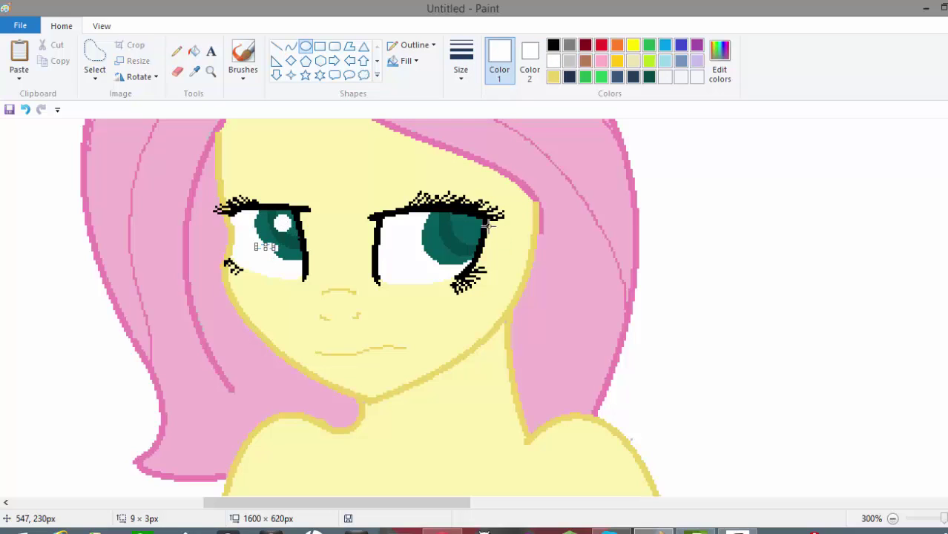
drag(458, 220, 474, 238)
drag(416, 252, 437, 261)
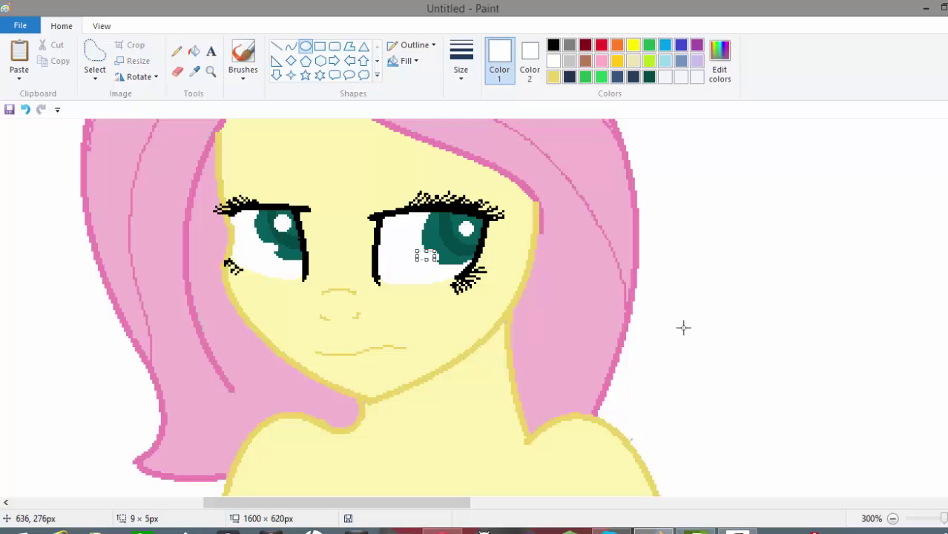
- Pick the face's light yellow and fill both ears with it
scroll(764, 278, up, 2)
scroll(154, 287, down, 10)
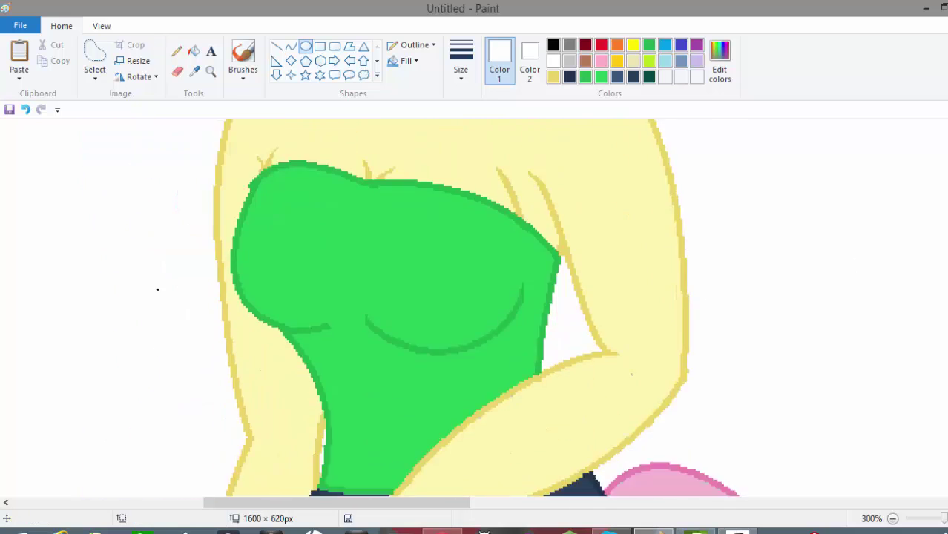
scroll(916, 195, up, 15)
click(195, 70)
click(227, 154)
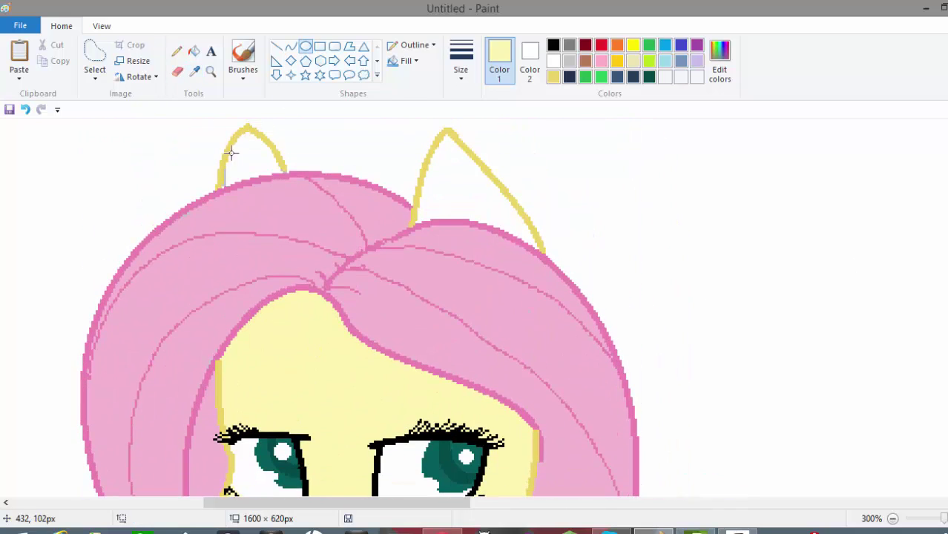
click(194, 51)
click(249, 156)
click(459, 193)
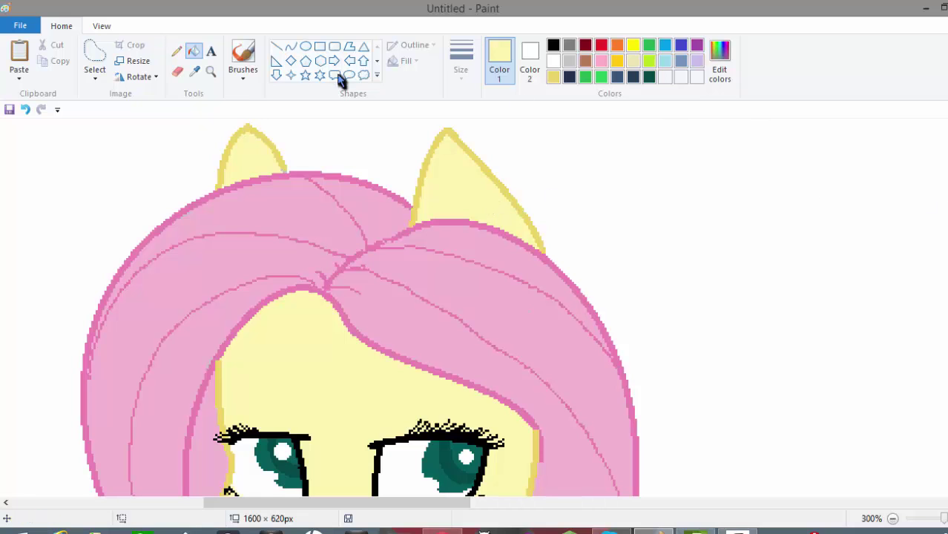
- Pick the light yellow from the smaller ear and darken it slightly into a custom shading color
click(195, 72)
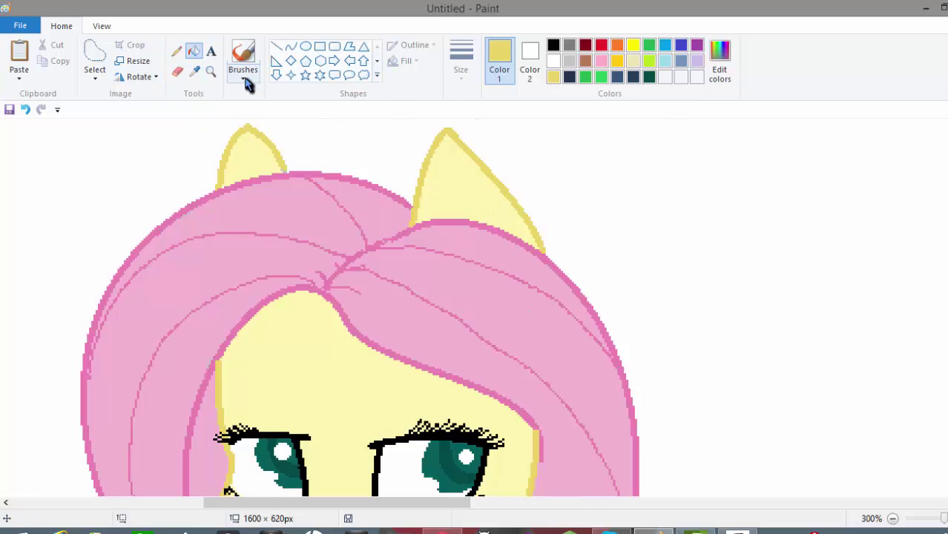
click(195, 70)
click(253, 144)
click(719, 73)
drag(658, 206, 650, 199)
click(361, 367)
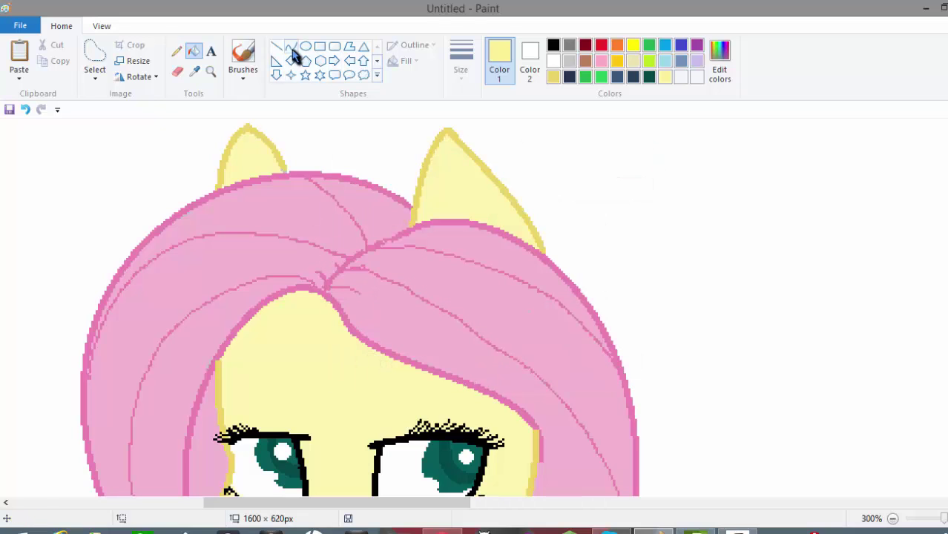
- Try a shading curve across the smaller ear's base, undo it, and set the thinnest line width
click(291, 46)
drag(236, 172, 259, 163)
click(460, 74)
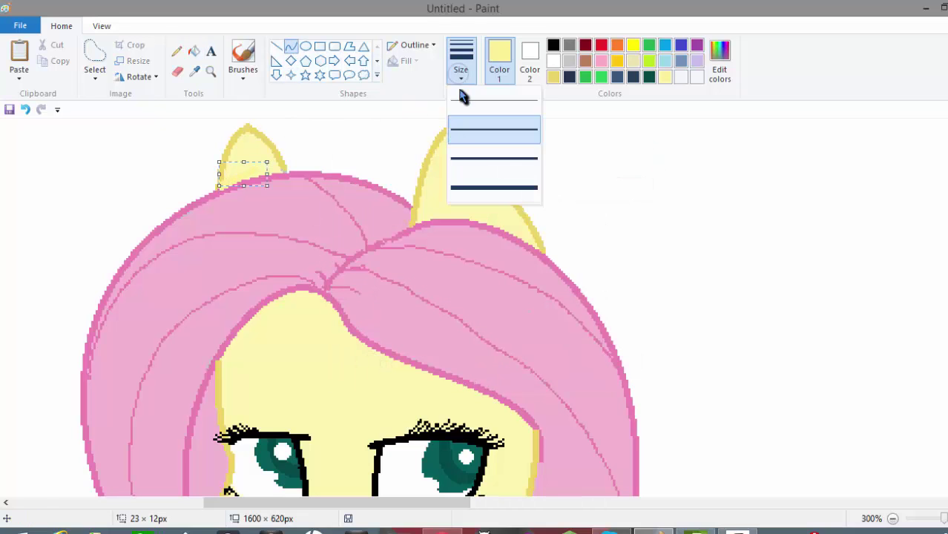
click(461, 92)
click(25, 109)
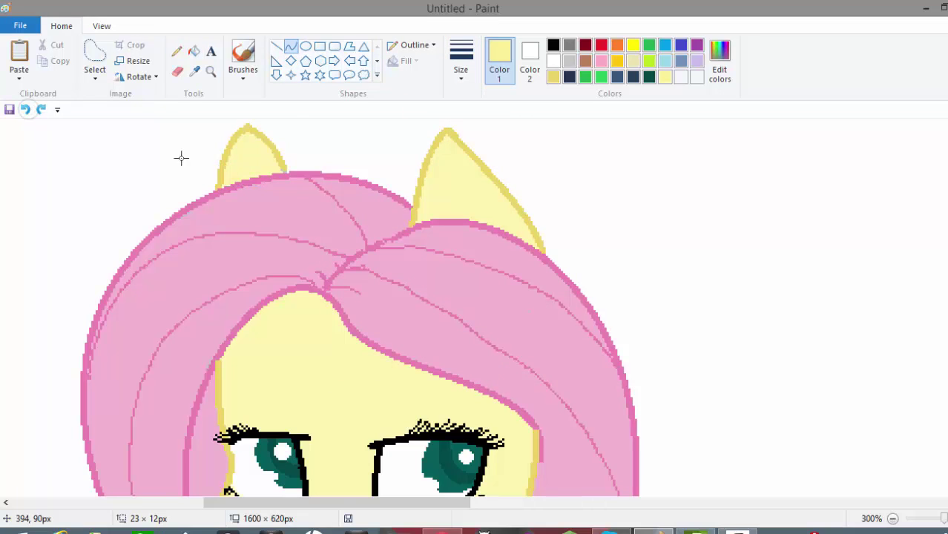
- Fill the smaller ear with the darker yellow and shade the larger ear's base below a curved edge
click(192, 50)
click(244, 141)
click(291, 46)
drag(413, 222, 523, 223)
drag(467, 221, 479, 200)
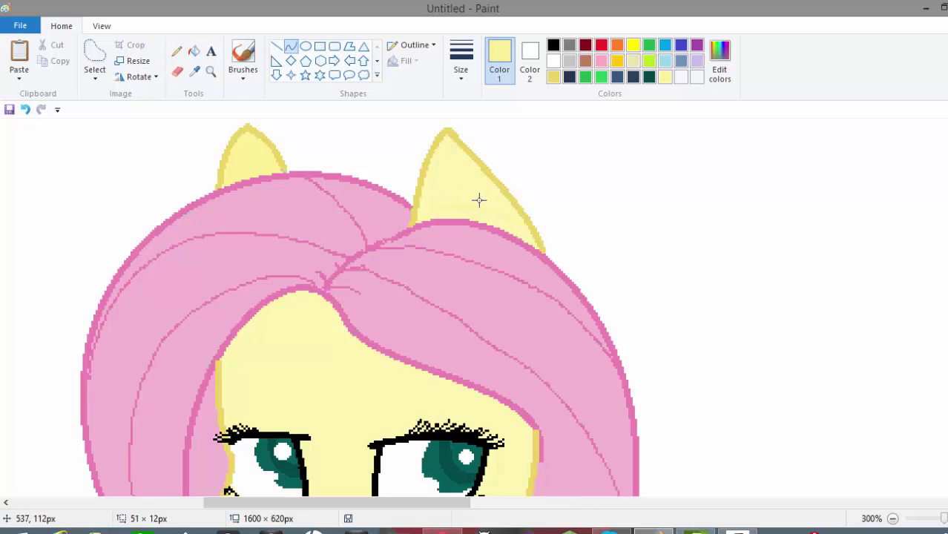
click(193, 50)
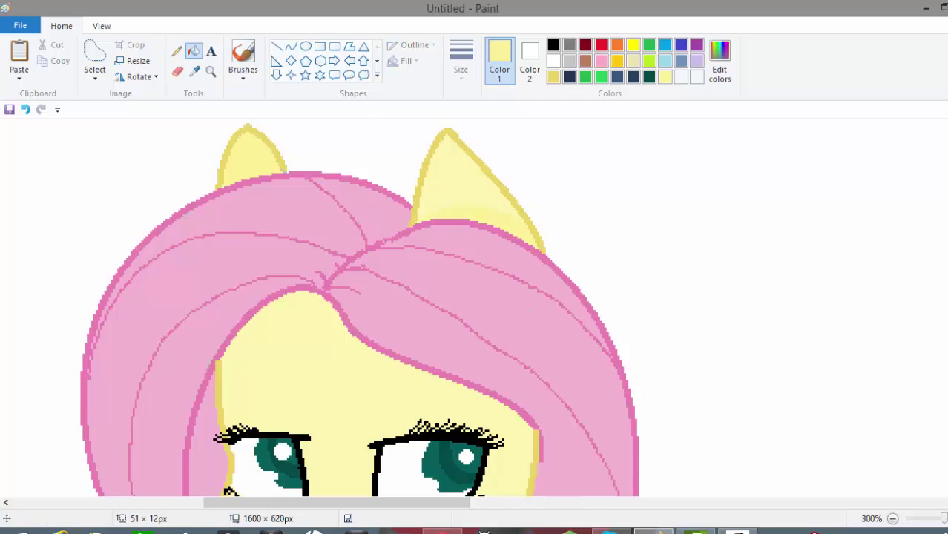
- Draw thin darker-yellow shading curves across the forehead, following the hairline
scroll(487, 132, down, 3)
click(290, 46)
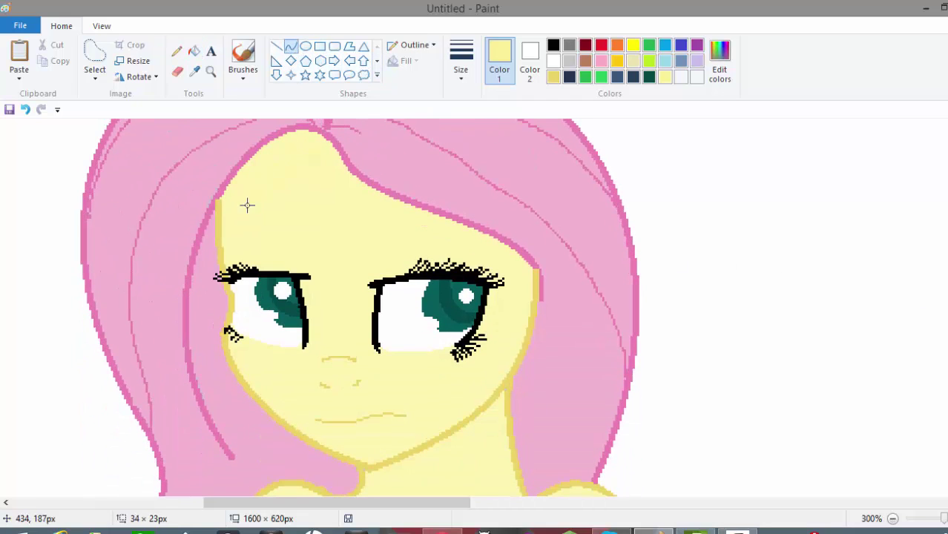
click(290, 46)
drag(413, 222, 410, 219)
- Close the gaps in the forehead curve with the Pencil and fill the band under the hairline with the darker yellow
click(194, 51)
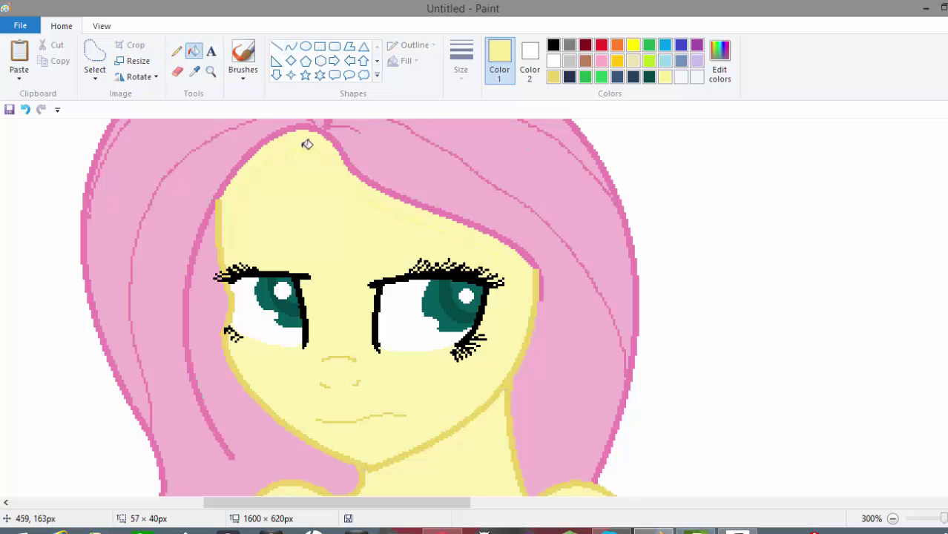
click(26, 109)
click(177, 50)
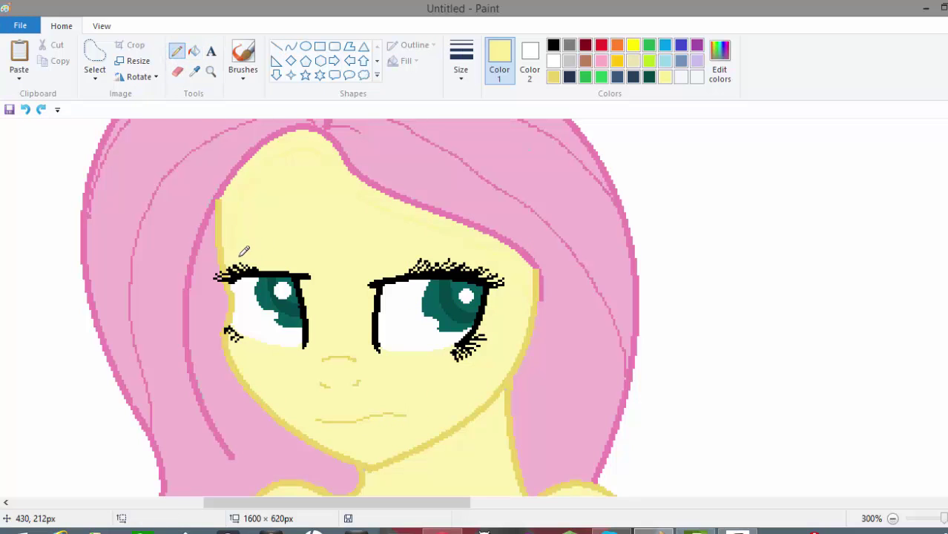
click(194, 51)
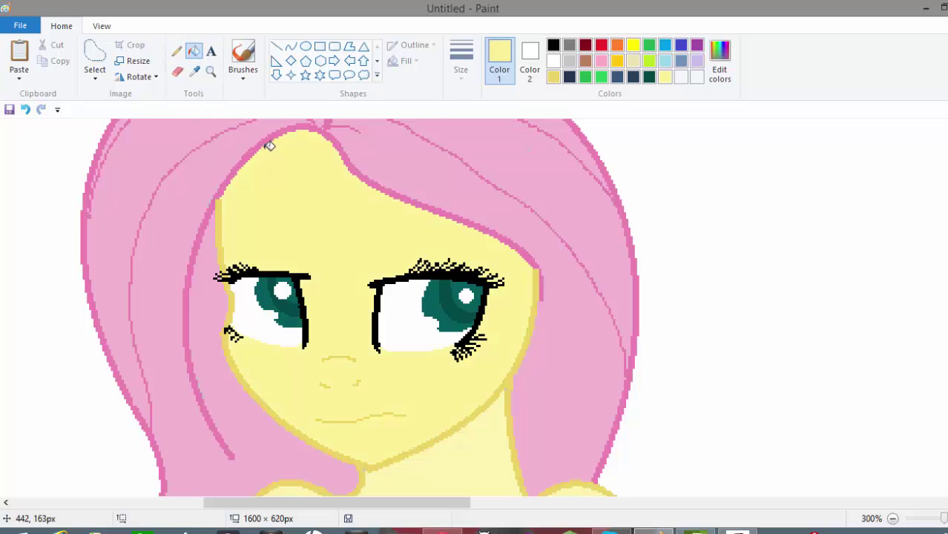
click(25, 109)
scroll(475, 307, up, 2)
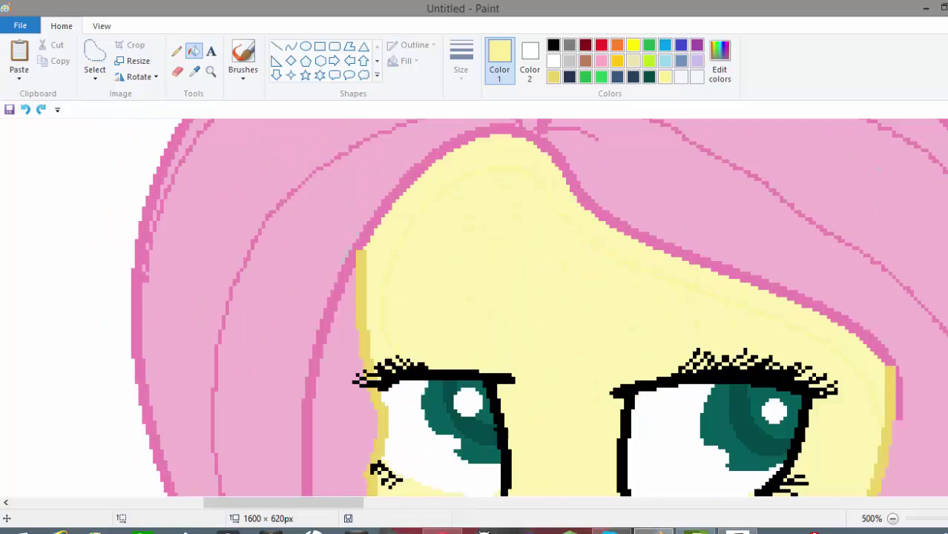
click(178, 51)
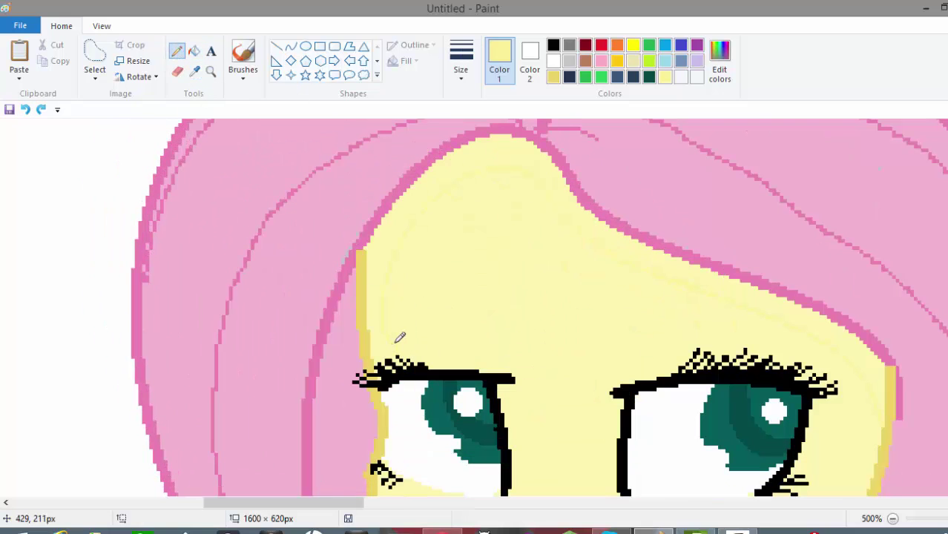
click(194, 51)
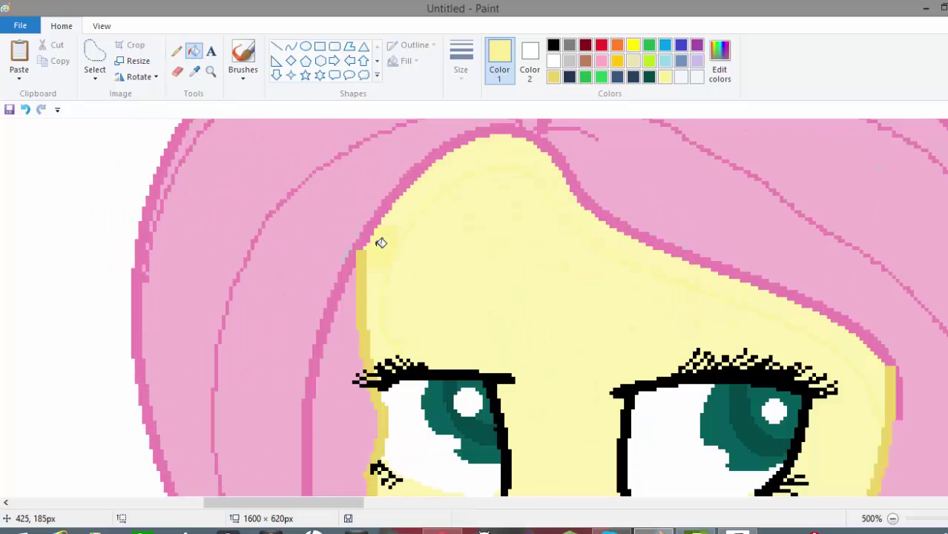
scroll(853, 331, down, 3)
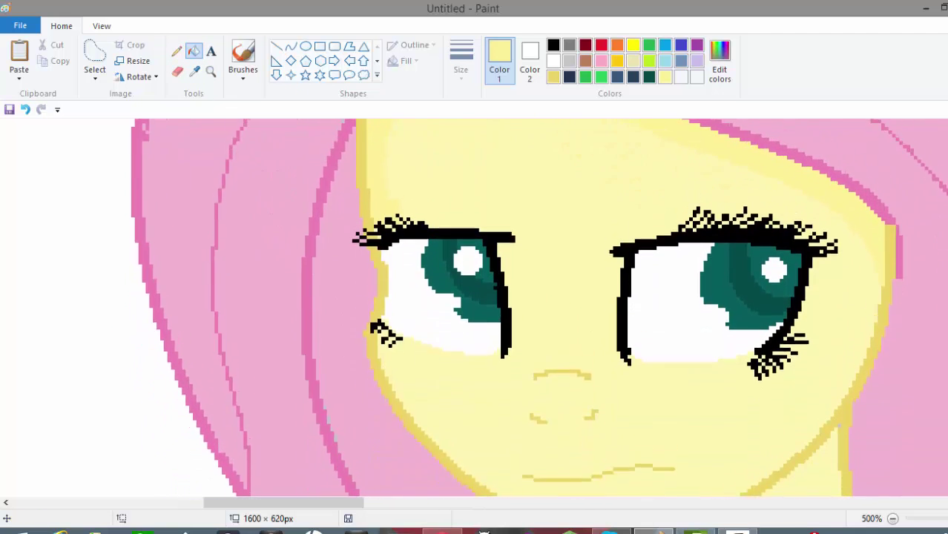
scroll(815, 226, up, 1)
click(290, 46)
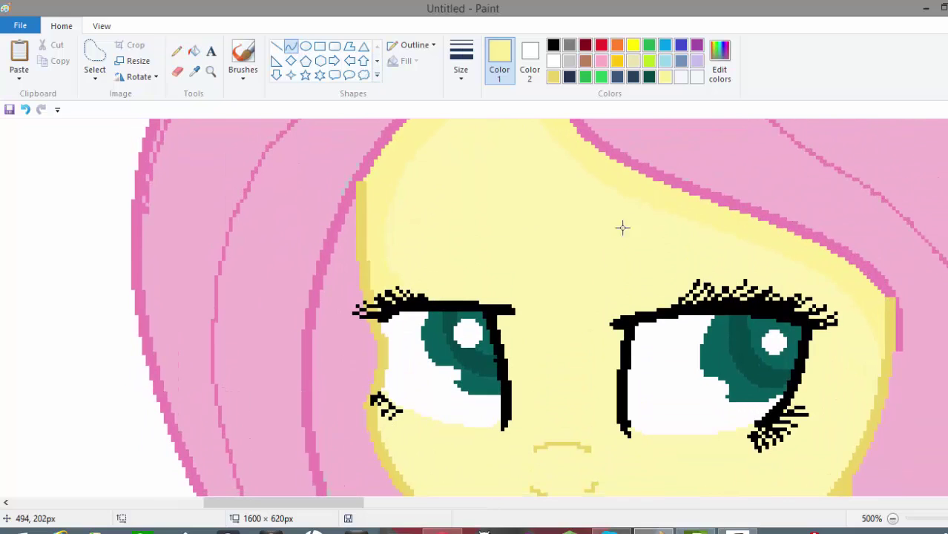
drag(585, 177, 608, 319)
drag(637, 250, 635, 252)
click(24, 109)
- Draw a shading curve about 13 × 42 px from the hairline band down to the larger eye's inner upper corner
scroll(535, 150, up, 3)
scroll(534, 150, down, 2)
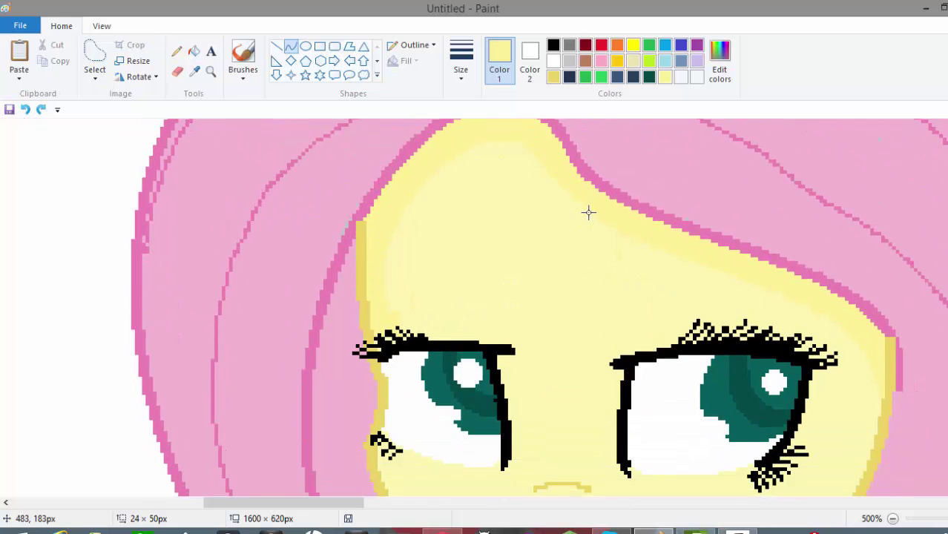
drag(618, 307, 632, 310)
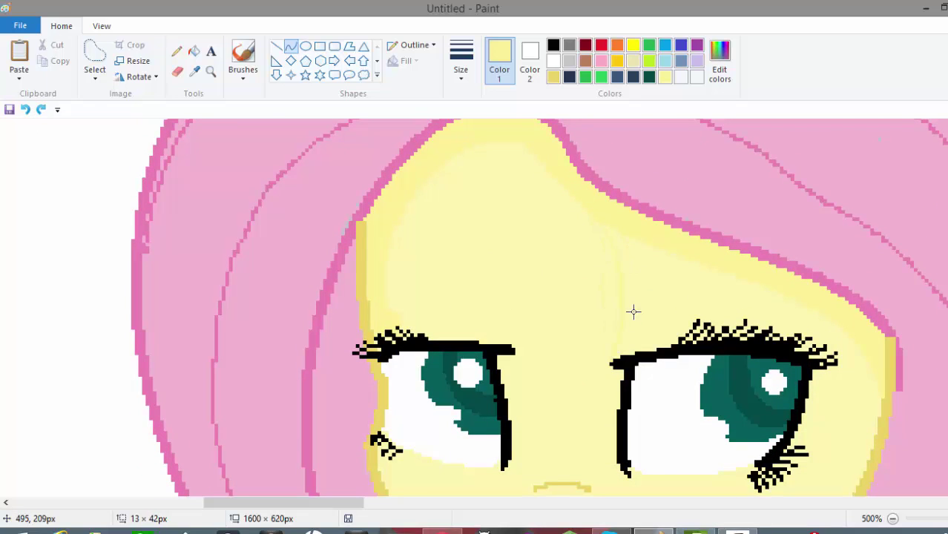
- Draw a curve about 31 × 36 px from the larger eye's inner lower corner to the jaw and fill the face's outer side with the darker yellow
click(290, 46)
scroll(631, 281, down, 3)
scroll(631, 281, up, 1)
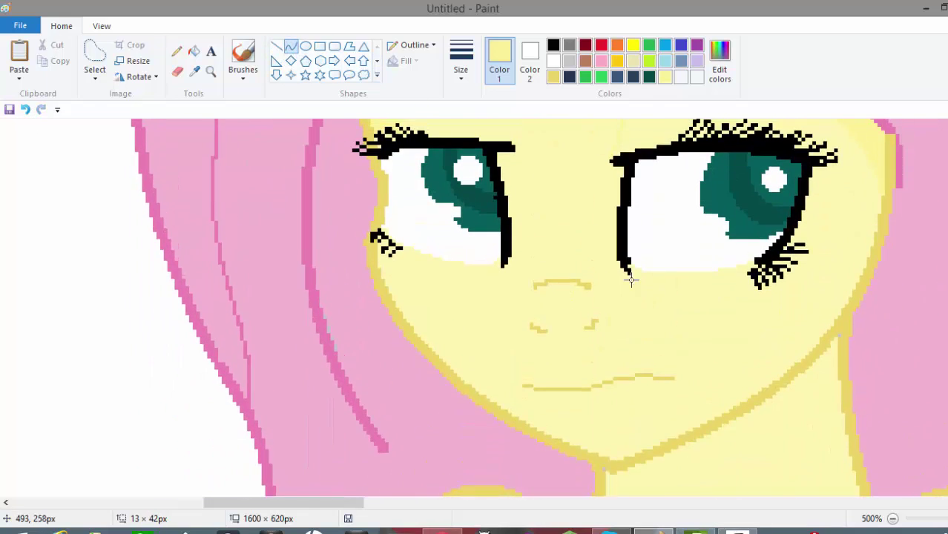
drag(737, 332, 721, 308)
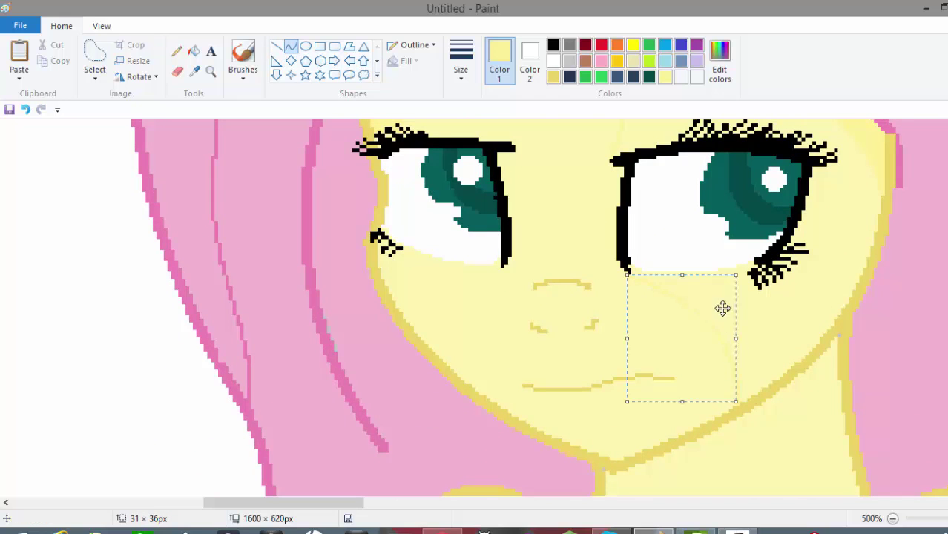
click(193, 51)
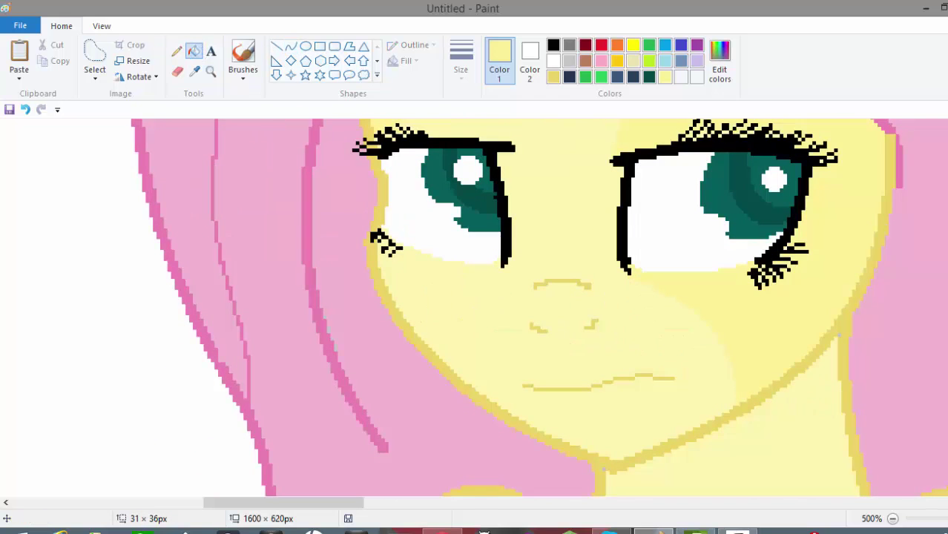
- Try to extend the cheek shading along the jaw to the chin with a second curve and a fill
scroll(539, 308, up, 3)
scroll(540, 308, down, 3)
click(290, 46)
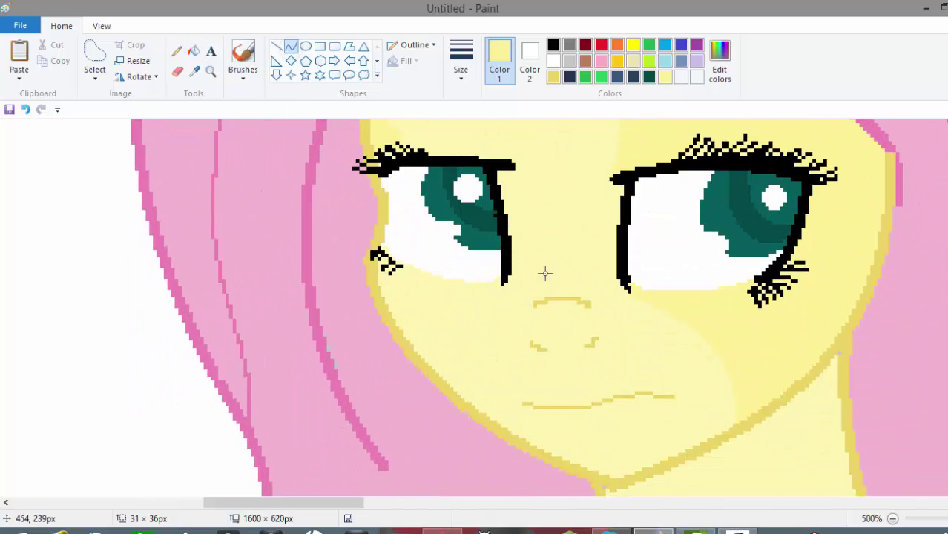
drag(730, 350, 616, 444)
click(194, 51)
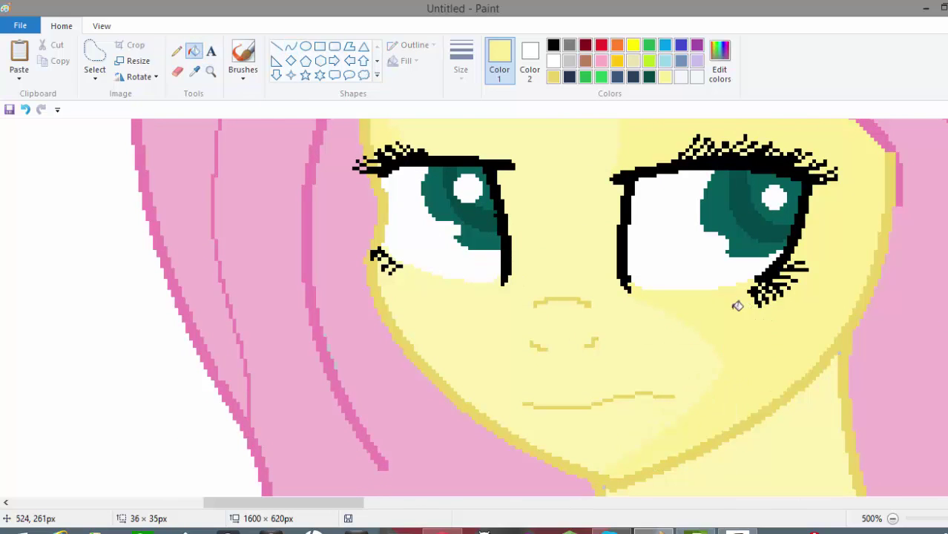
click(25, 109)
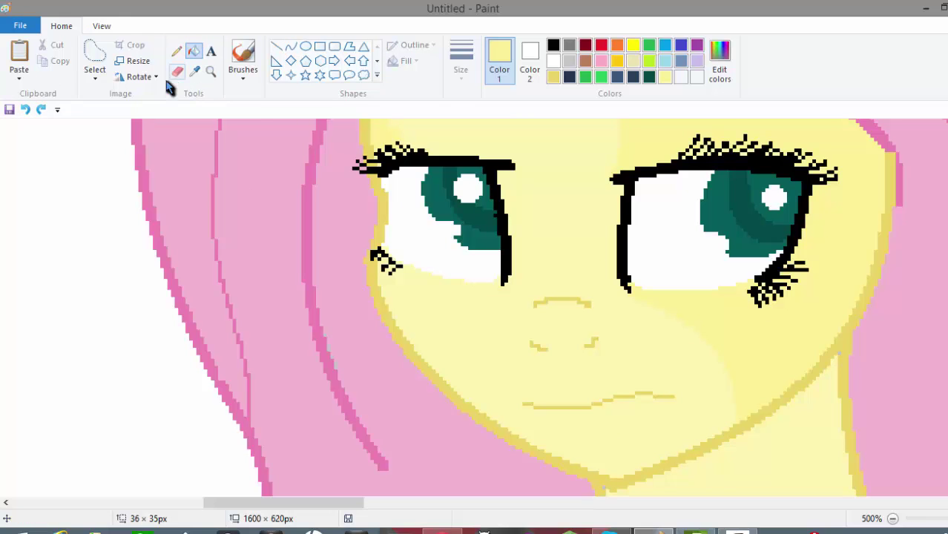
- Set the ellipse to no outline with a sampled face yellow and undo the trial ellipse under the larger eye
click(195, 71)
right_click(588, 194)
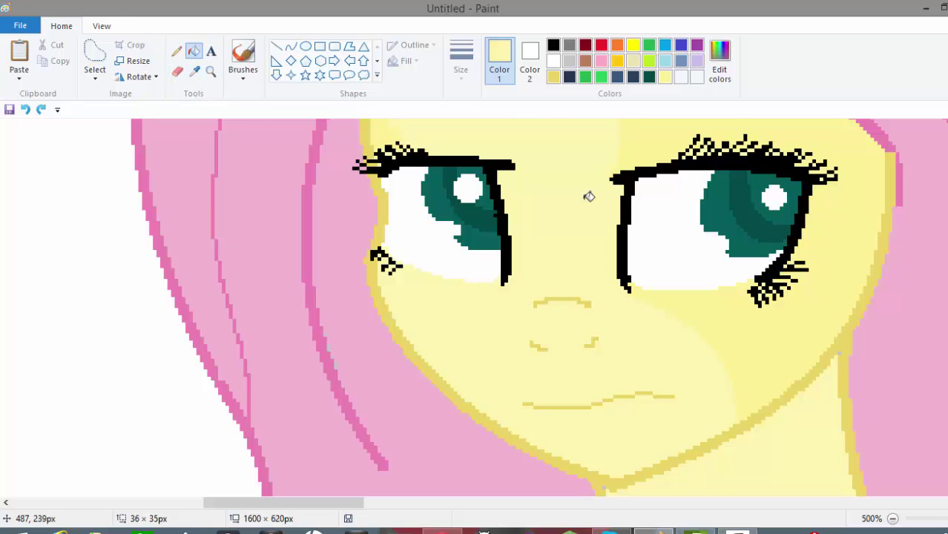
click(305, 46)
drag(645, 307, 728, 350)
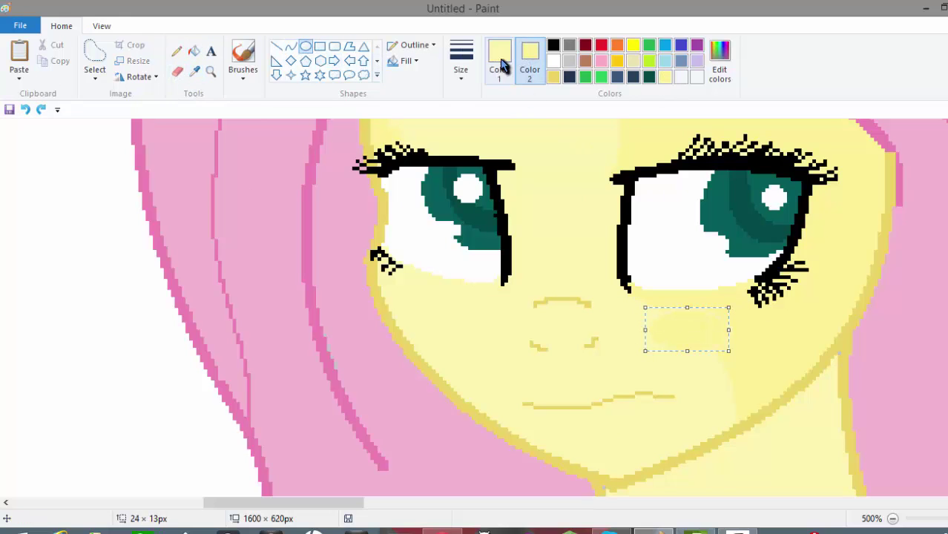
click(412, 46)
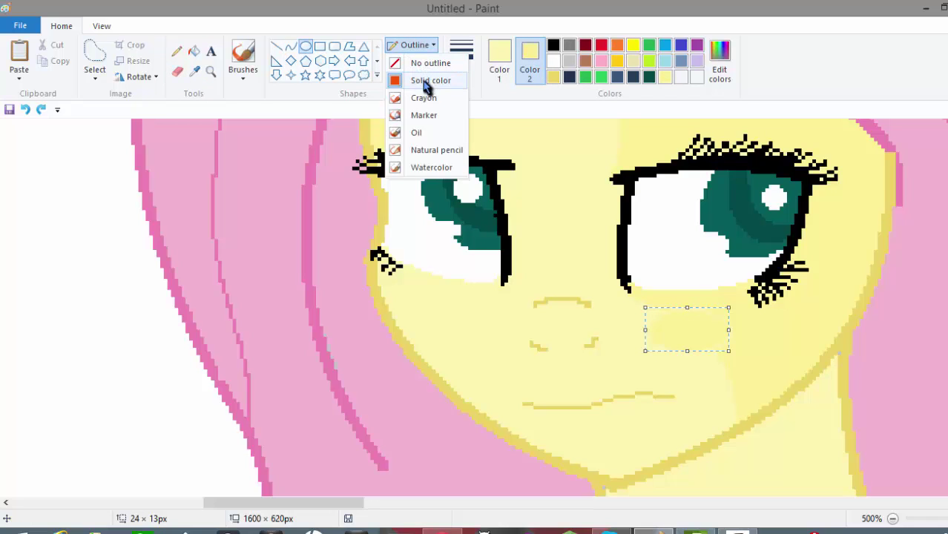
click(429, 63)
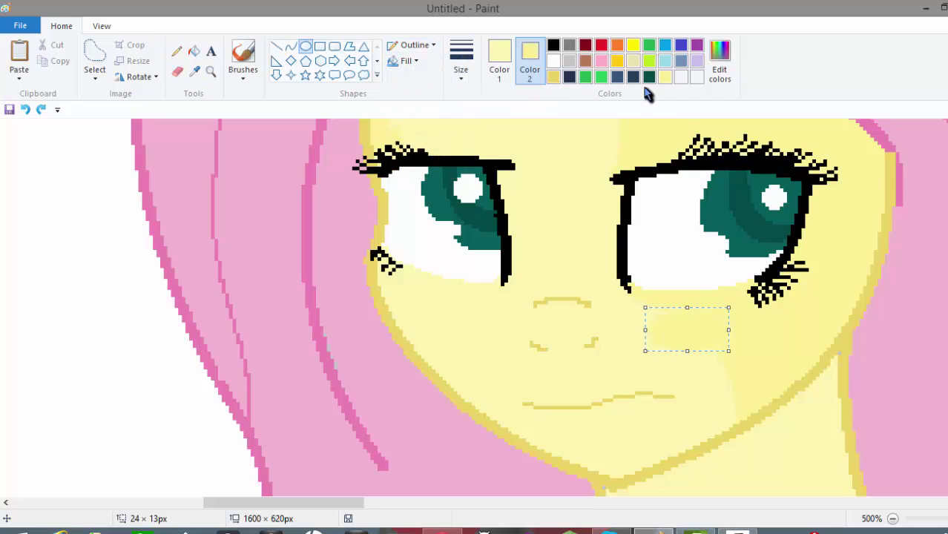
double_click(512, 67)
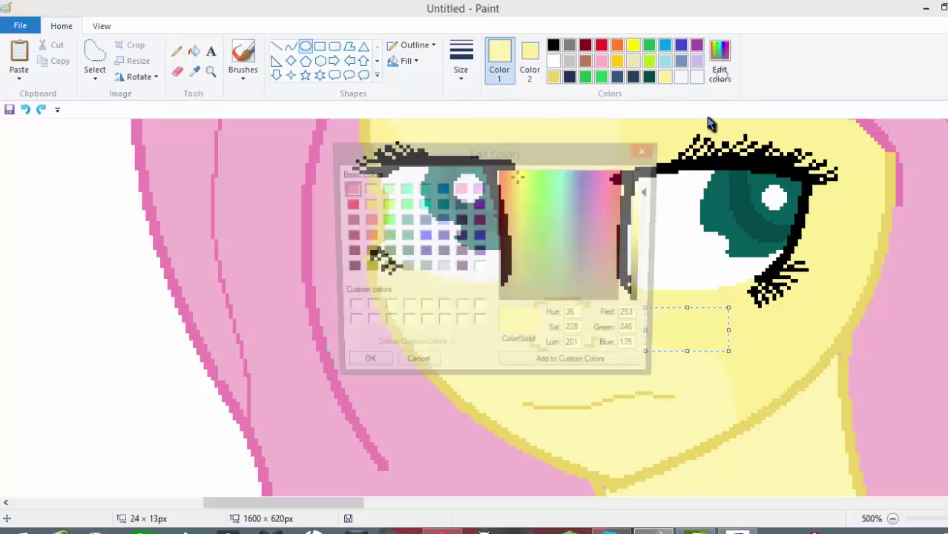
click(358, 368)
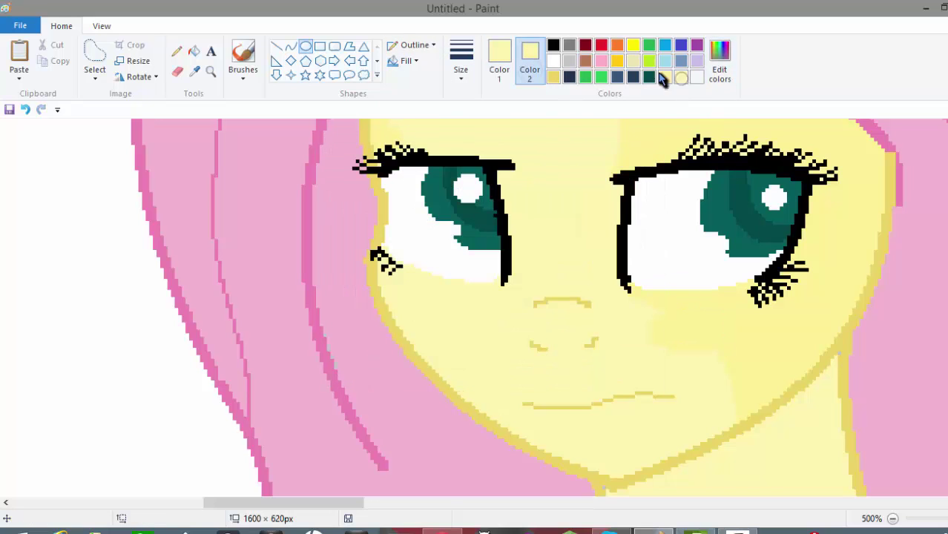
click(26, 110)
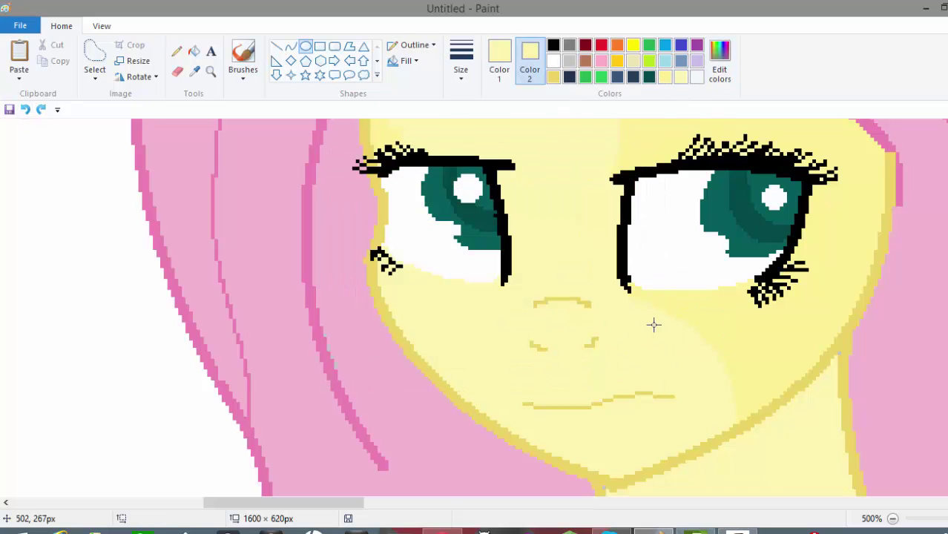
- Draw an outline-free ellipse about 37 × 20 px in the face's light yellow on the cheek under the larger eye
drag(642, 300, 772, 369)
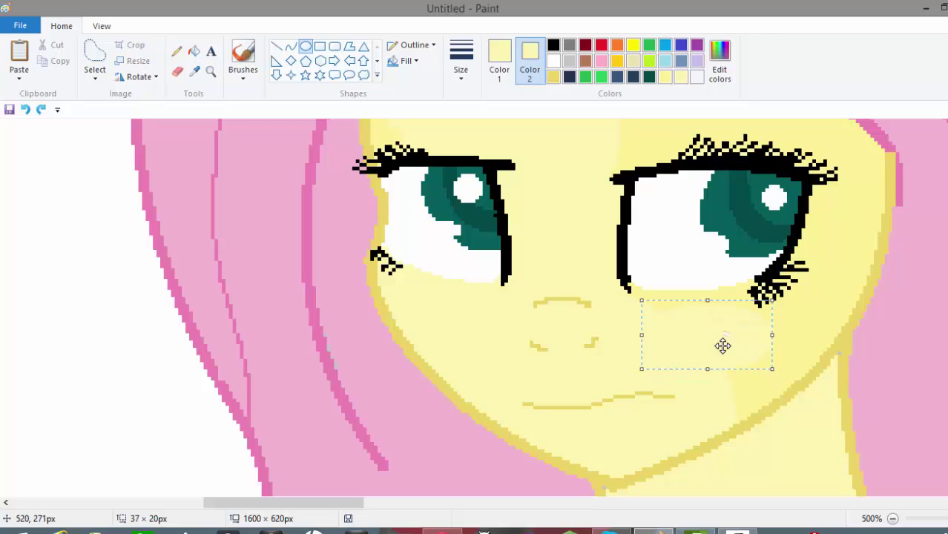
right_click(723, 346)
click(775, 320)
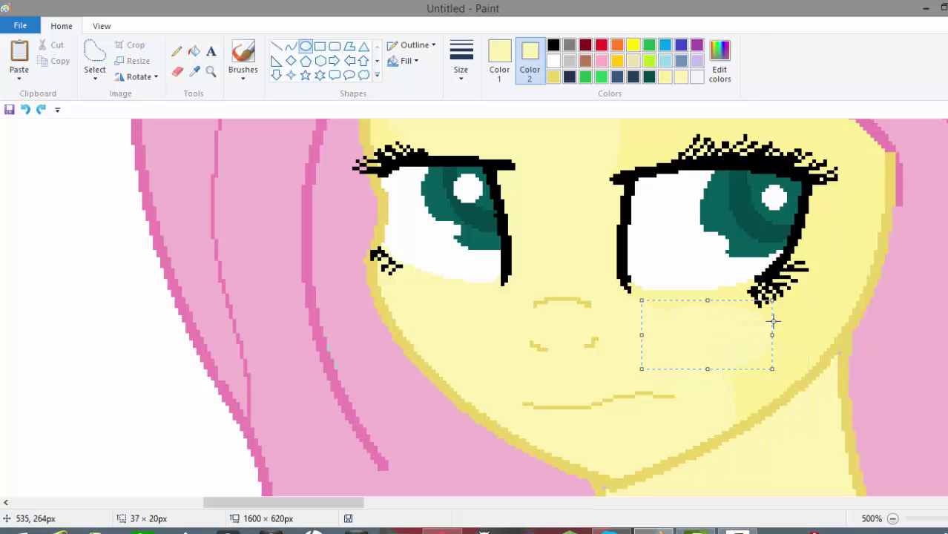
- Mix a custom yellow slightly lighter than the face color for the cheek highlight
click(276, 46)
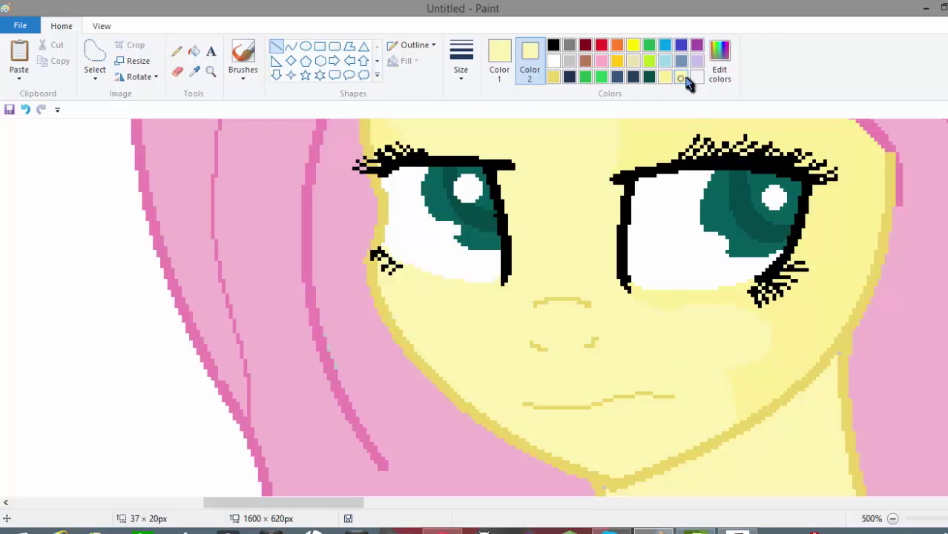
click(718, 57)
click(646, 187)
click(360, 368)
- Try to draw a lighter yellow curve about 11 × 35 px from below the smaller eye down to the jaw
scroll(414, 136, up, 3)
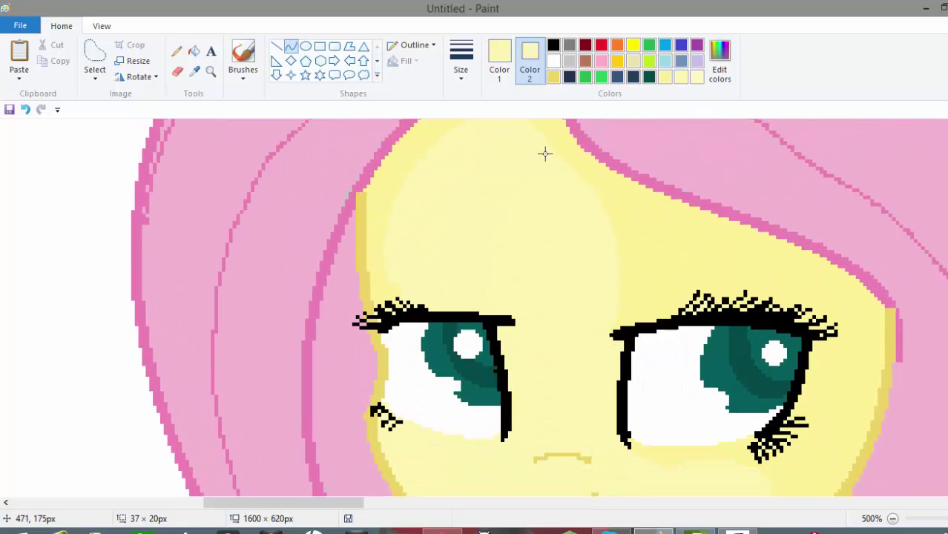
scroll(504, 297, down, 3)
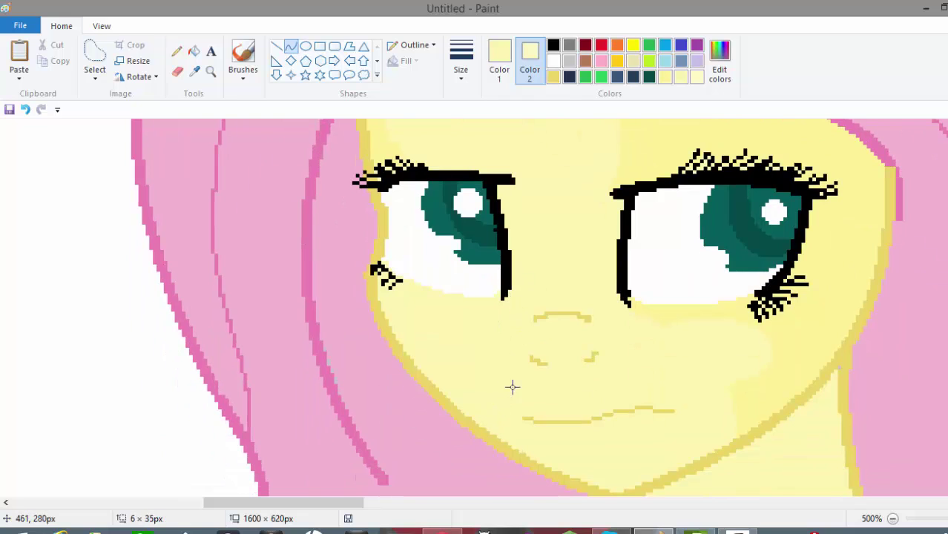
click(503, 63)
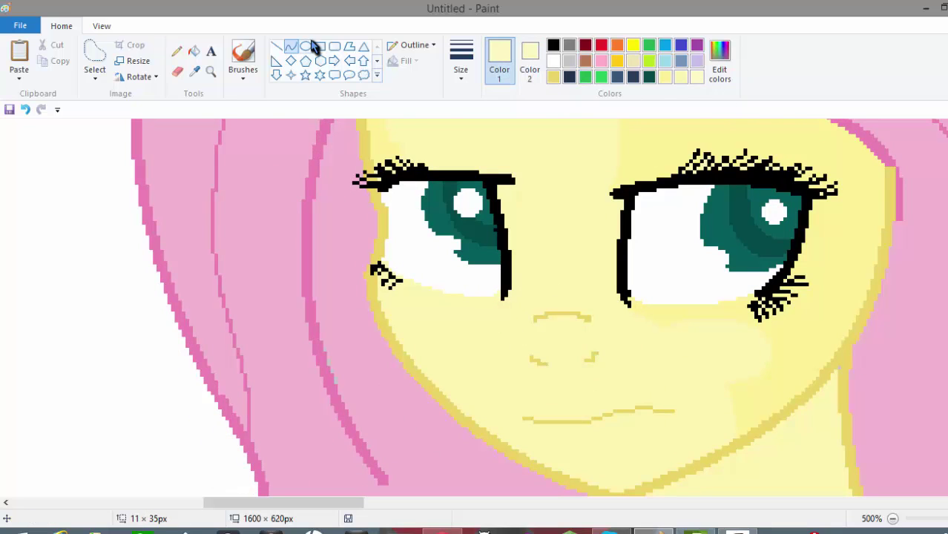
click(24, 109)
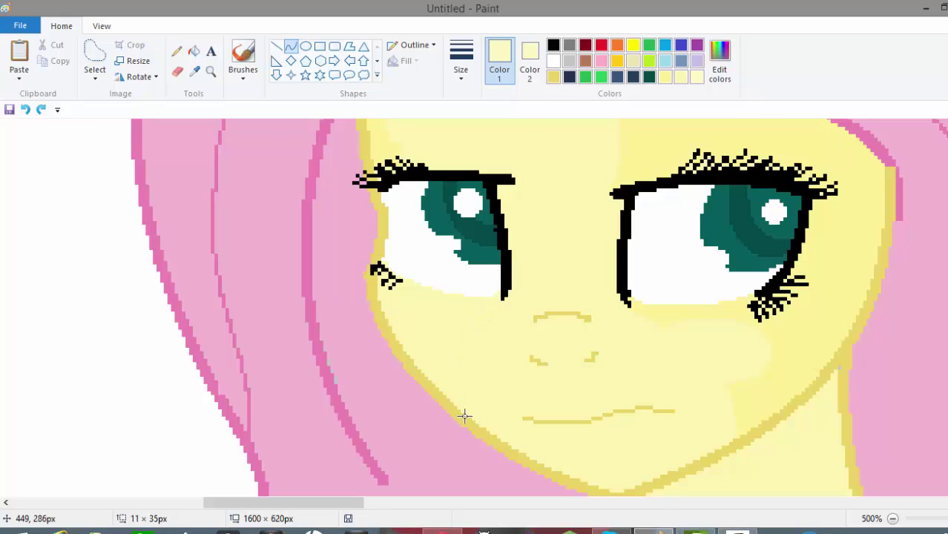
key(ctrl+y)
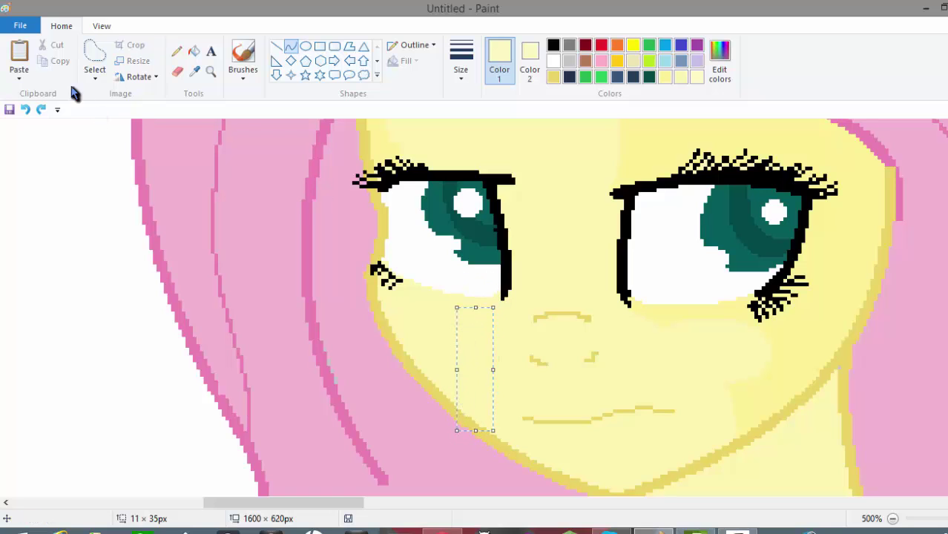
click(34, 124)
- Draw a solid-color curve about 34 × 22 px under the smaller eye and fill the enclosed cheek with the lighter yellow
click(425, 50)
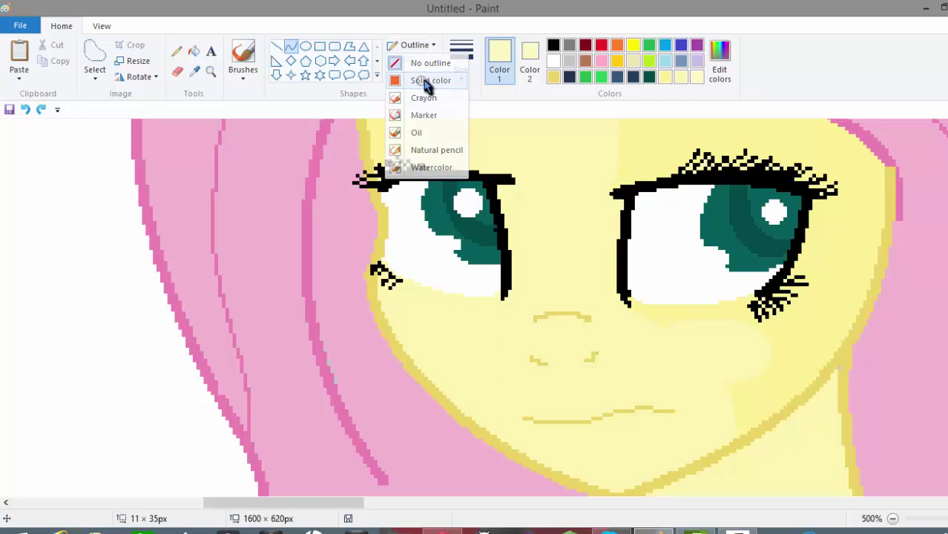
click(419, 79)
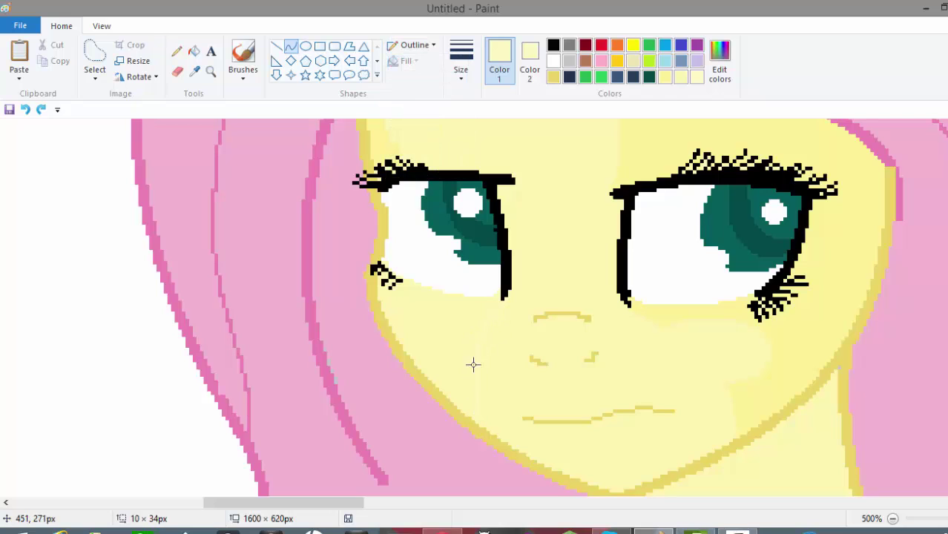
click(25, 109)
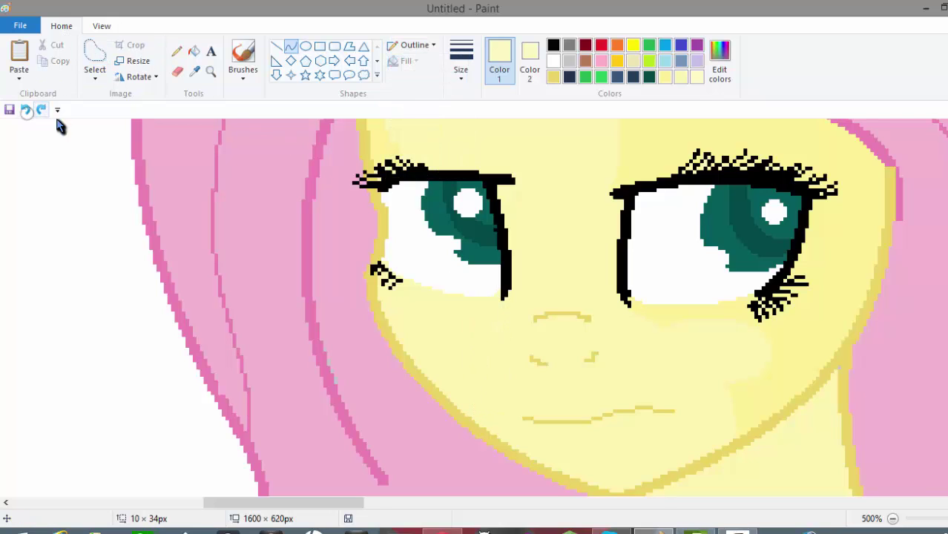
drag(503, 294, 414, 342)
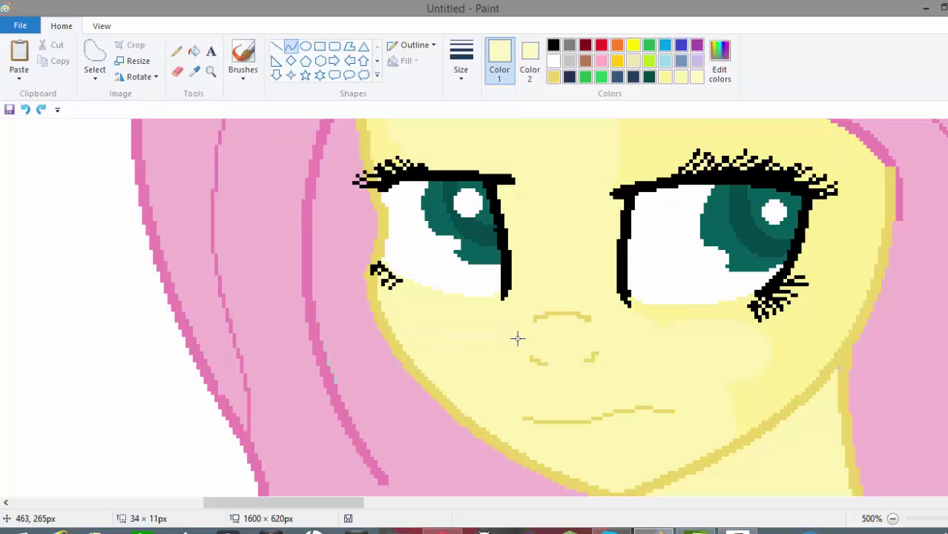
drag(518, 338, 482, 351)
click(194, 50)
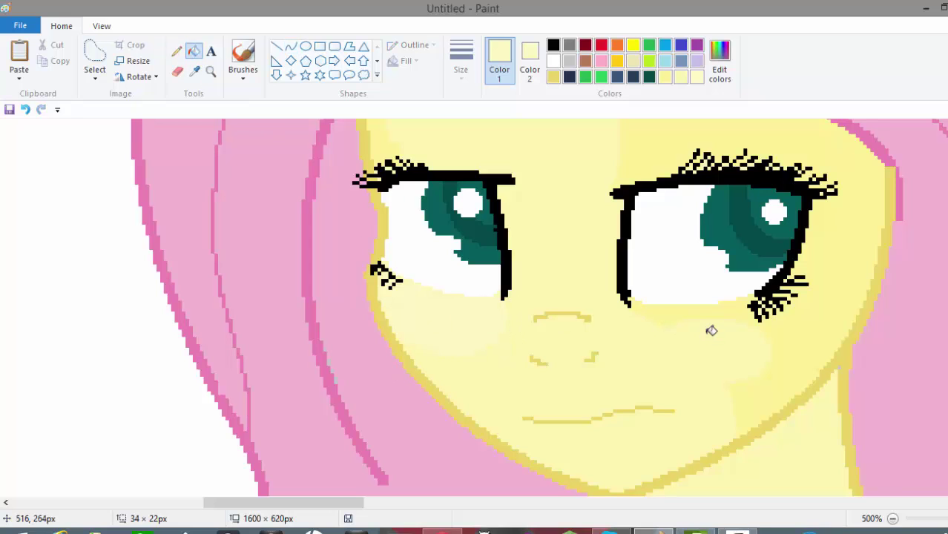
- Extend the highlight edge with curves past the nose, above the mouth and down to the chin, and fill the enclosed areas with the lighter yellow
click(291, 46)
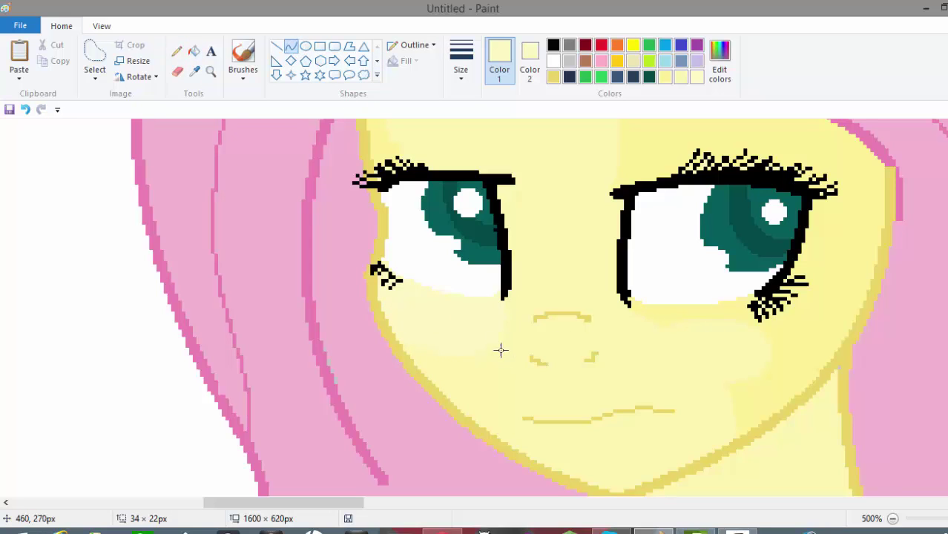
drag(503, 324, 508, 353)
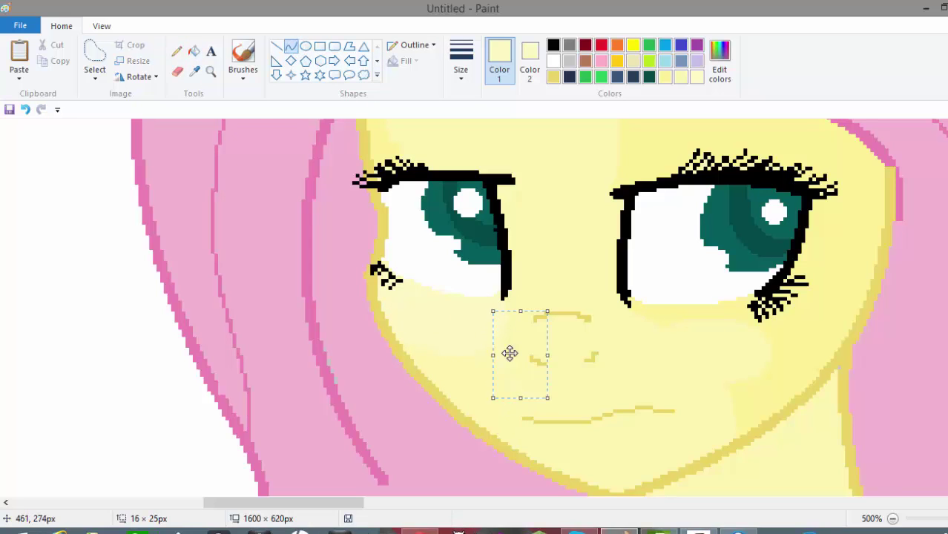
click(291, 46)
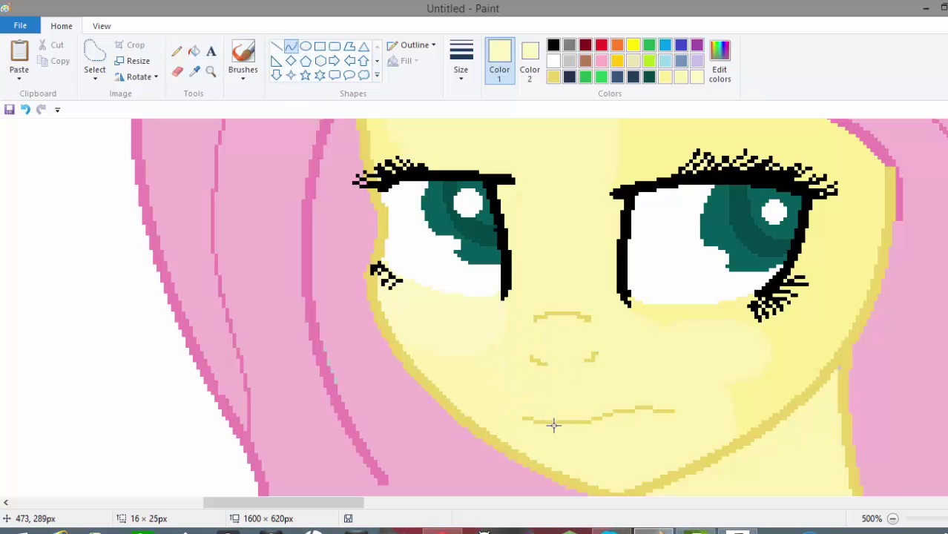
drag(536, 396, 578, 464)
click(291, 46)
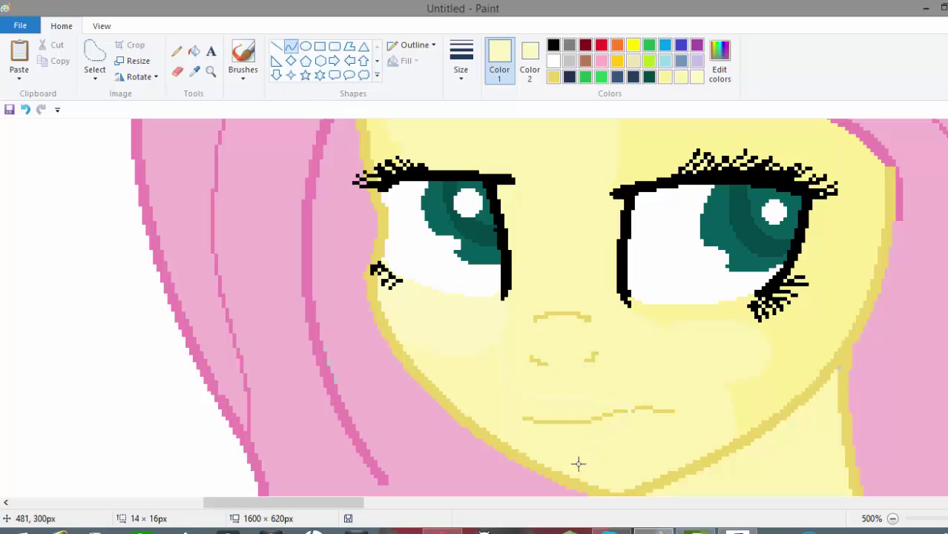
click(193, 50)
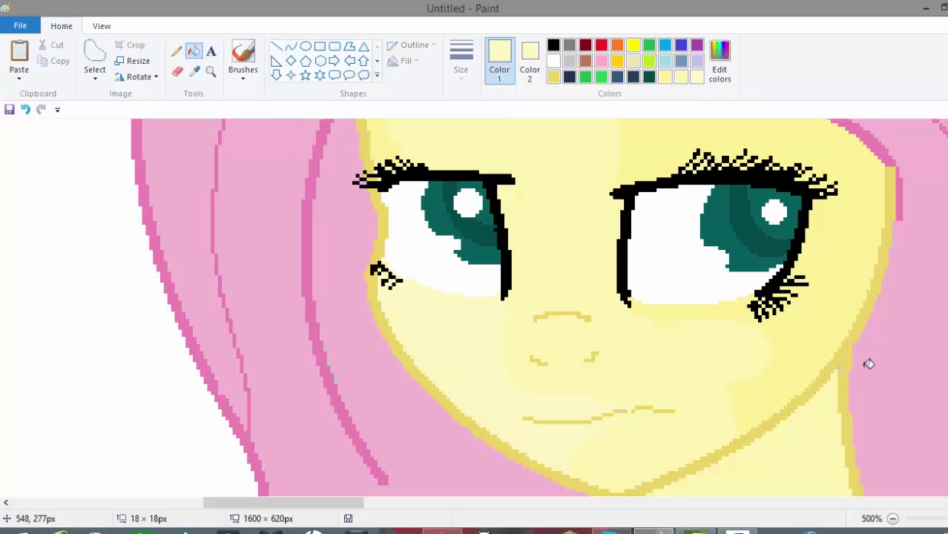
- Try to close off the cheek ellipse under the larger eye with a curve about 21 × 18 px and fill it with the lighter yellow
click(291, 46)
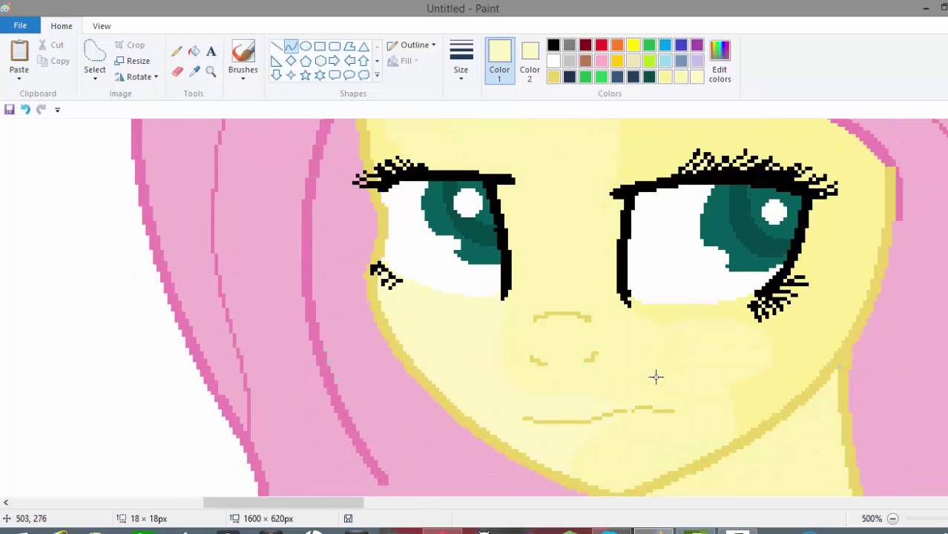
drag(680, 340, 747, 328)
click(289, 46)
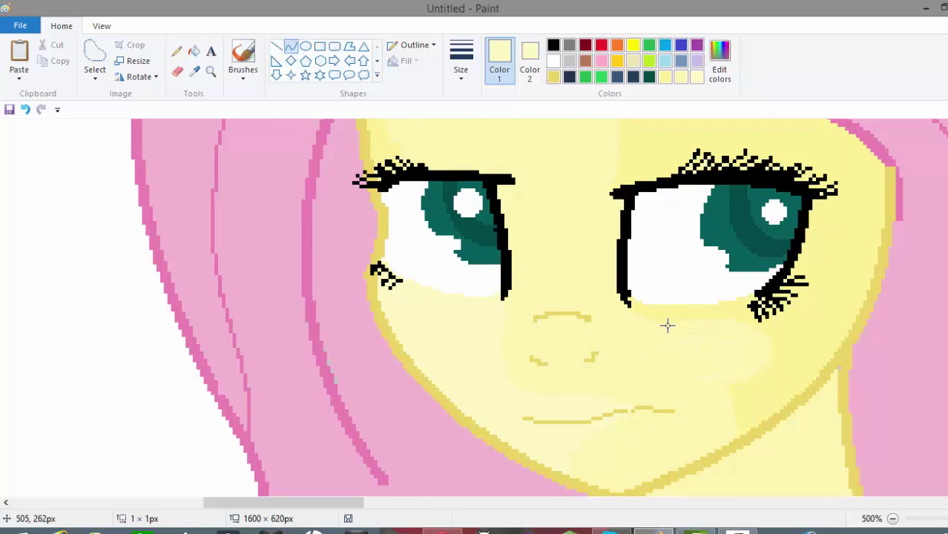
drag(667, 325, 719, 380)
drag(653, 383, 653, 384)
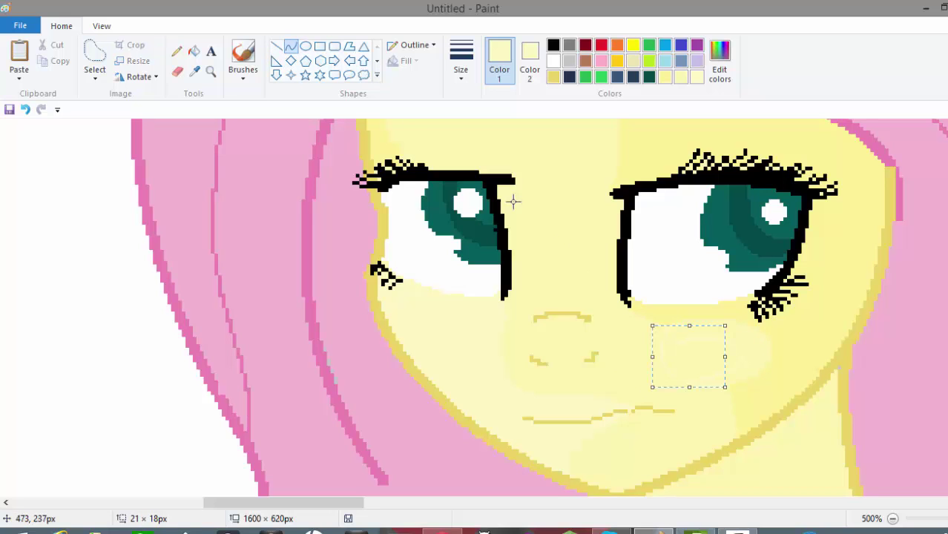
click(193, 50)
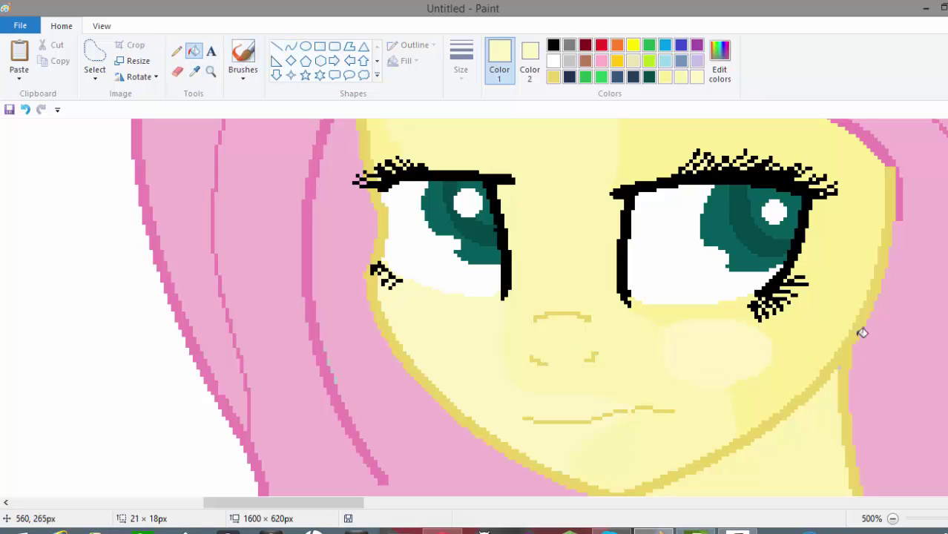
- Join the cheek ellipse to the jaw with a face-yellow curve about 18 × 18 px and fill and touch up the notch
scroll(273, 170, down, 5)
scroll(272, 170, up, 2)
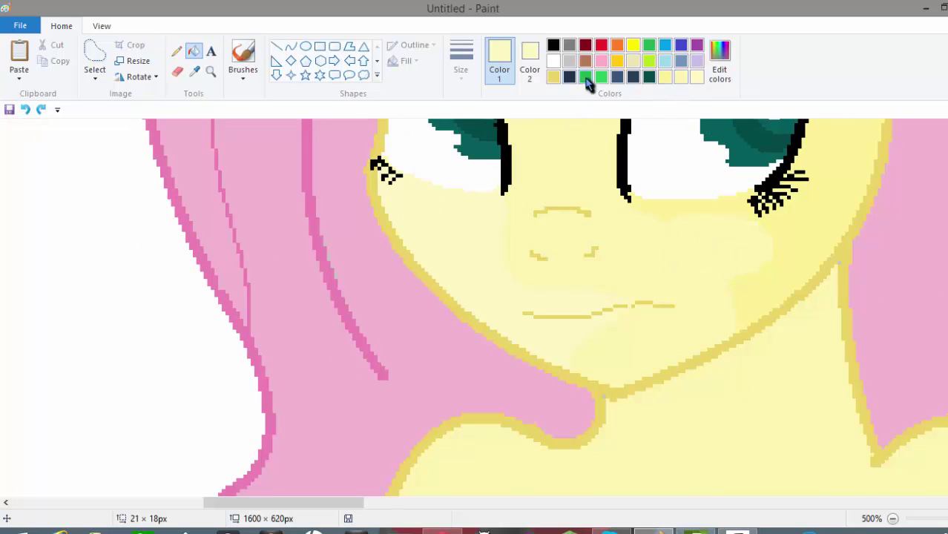
click(290, 46)
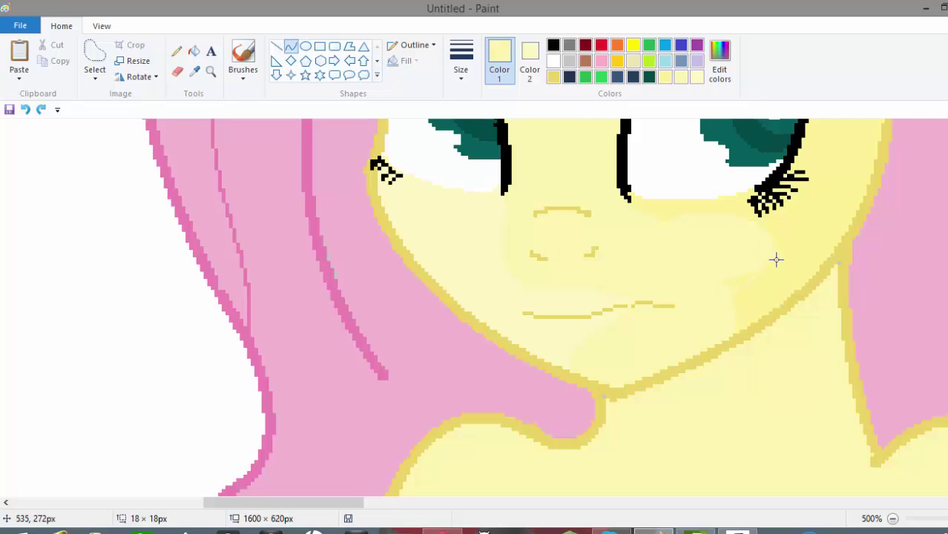
key(alt+h)
key(k)
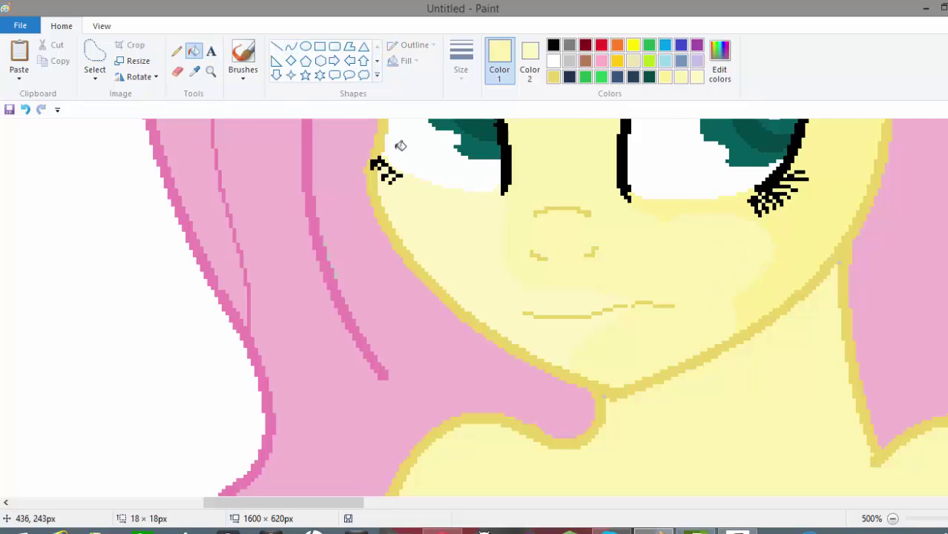
click(177, 50)
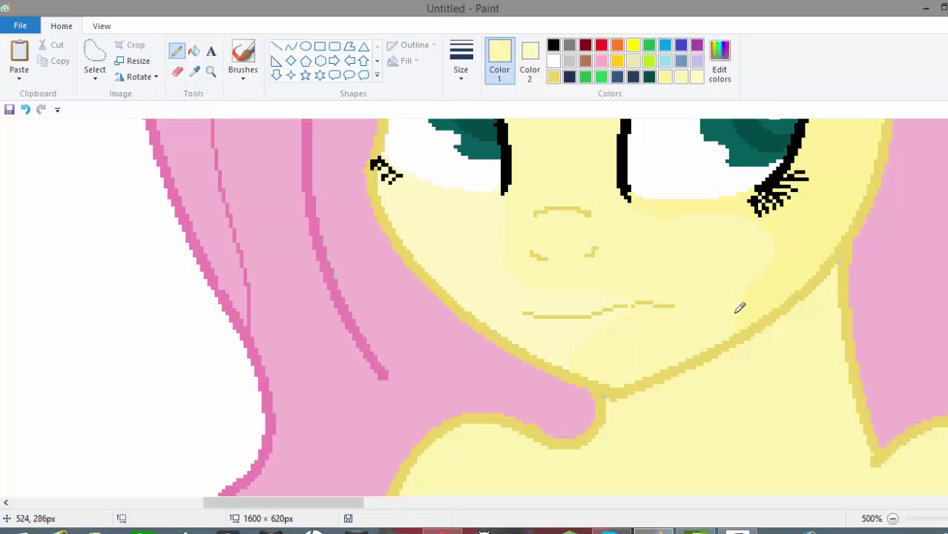
scroll(454, 194, up, 2)
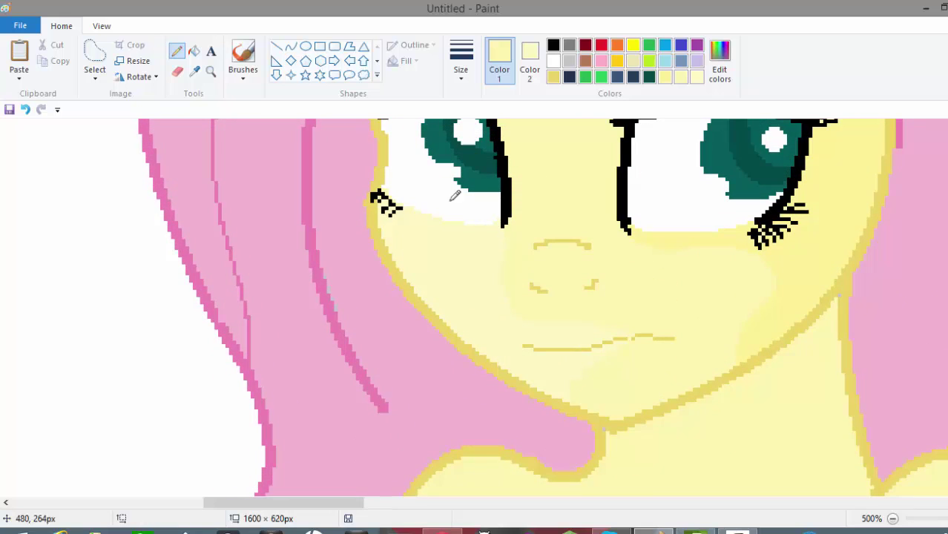
- Draw a darker-yellow curve about 12 × 3 px across the middle skin fold above the green top and shade the gap
key(alt+h)
key(k)
scroll(385, 201, down, 5)
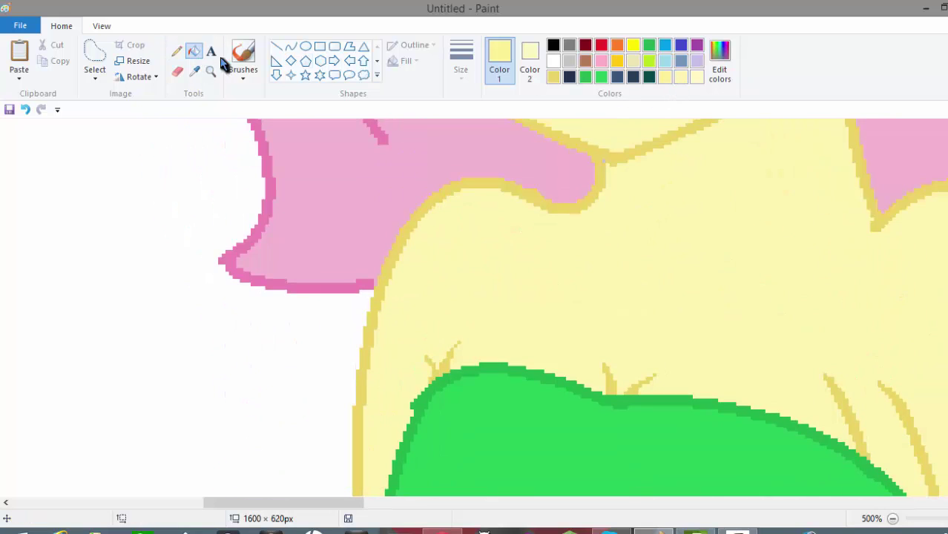
click(291, 46)
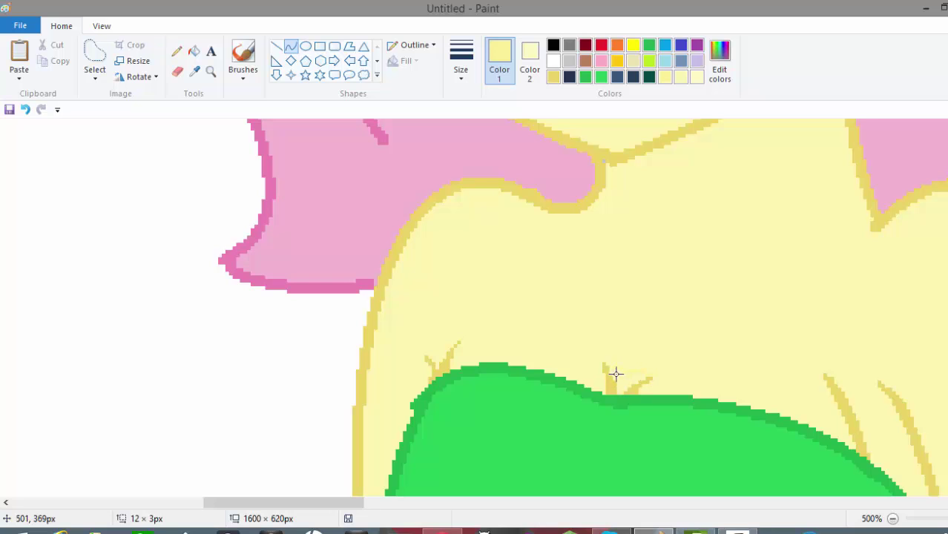
click(176, 51)
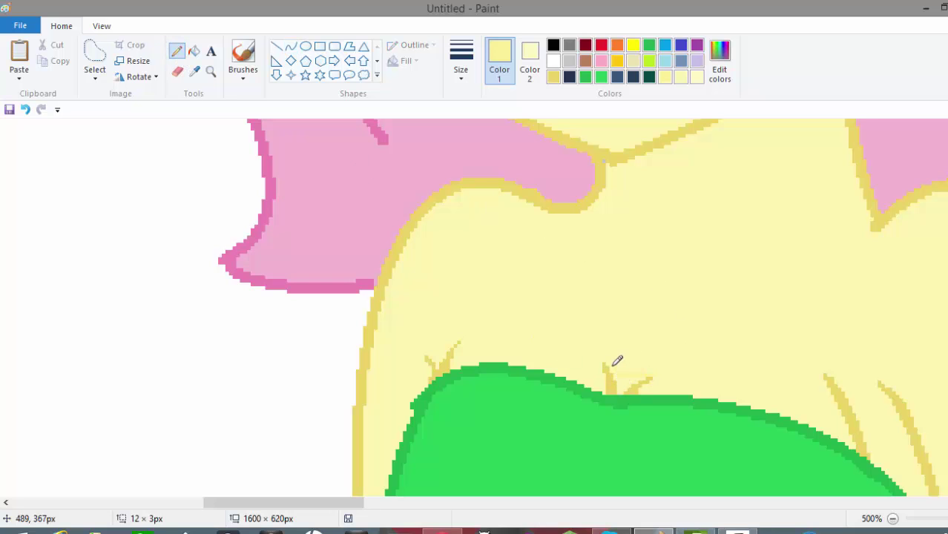
click(194, 50)
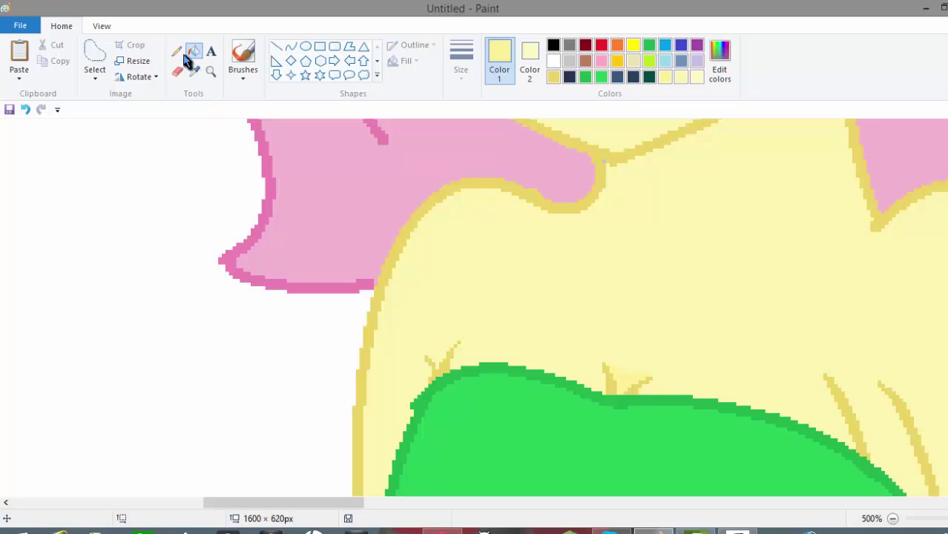
- Draw a curve about 43 × 13 px over the green top's edge between the two small skin folds and fill underneath with darker yellow
click(291, 46)
mouse_move(450, 340)
mouse_down()
mouse_move(602, 377)
mouse_move(508, 339)
mouse_up()
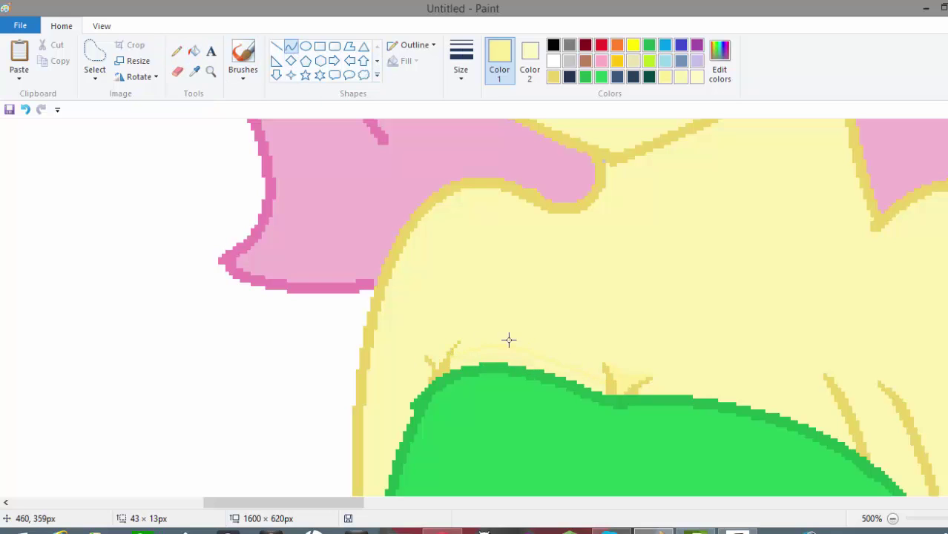
click(192, 51)
click(472, 375)
click(26, 109)
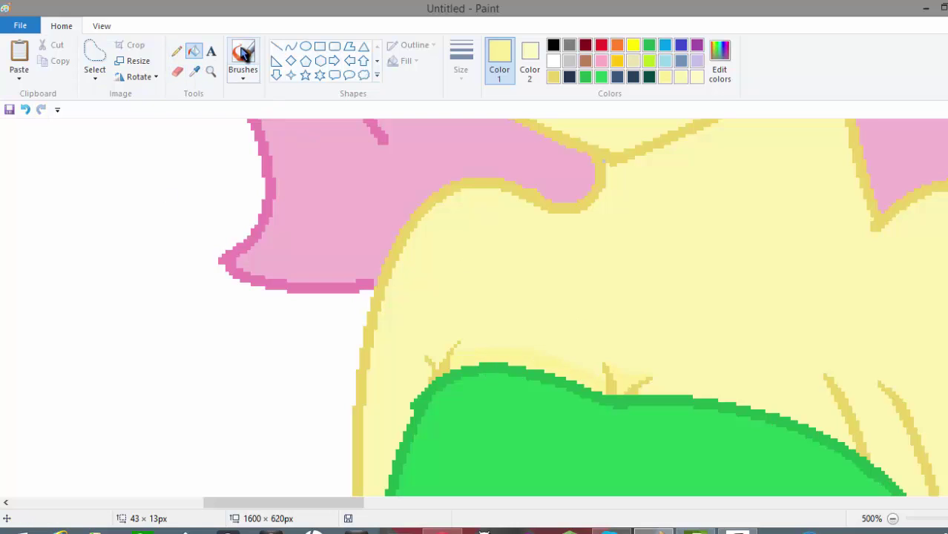
- Draw a curve about 59 × 17 px from the middle skin fold to the arm crease and fill the strip above the top with darker yellow
click(291, 46)
drag(749, 393, 778, 364)
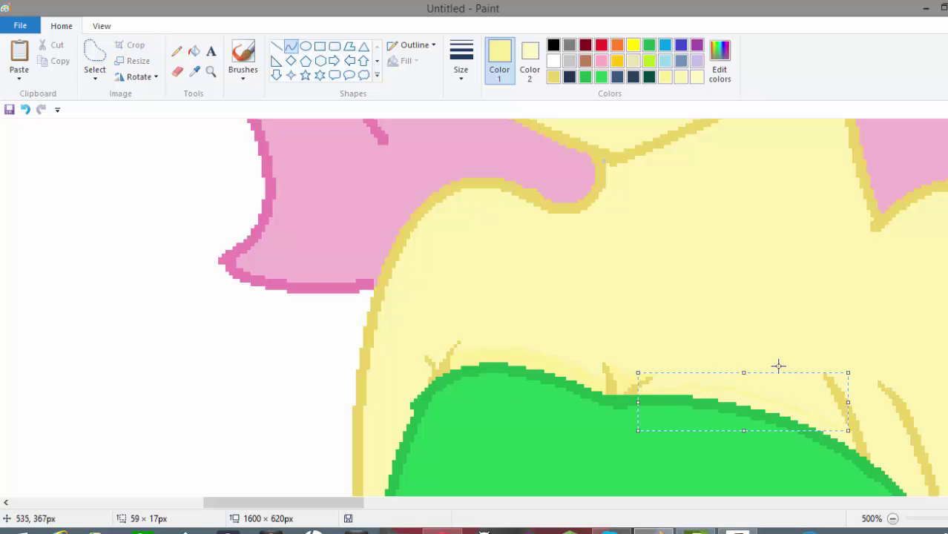
click(193, 51)
scroll(563, 308, down, 3)
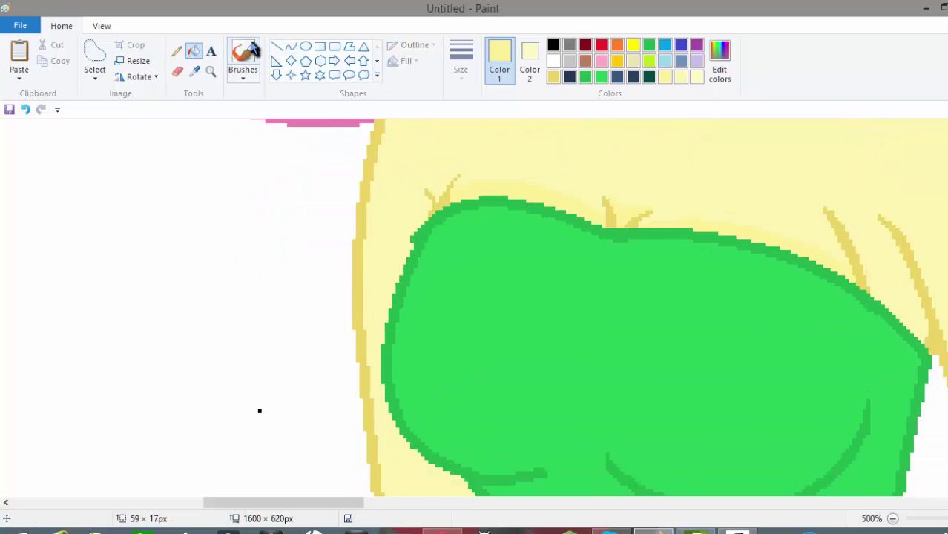
- Outline the straight arm's shadow with a curve about 18 × 36 px beside the green top and one about 29 × 54 px across the elbow
click(290, 46)
drag(432, 203, 373, 281)
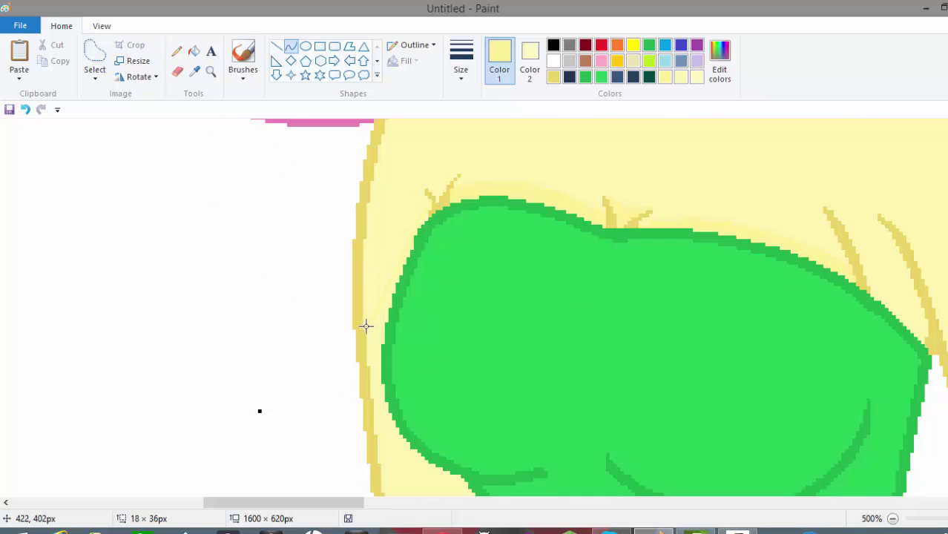
click(290, 46)
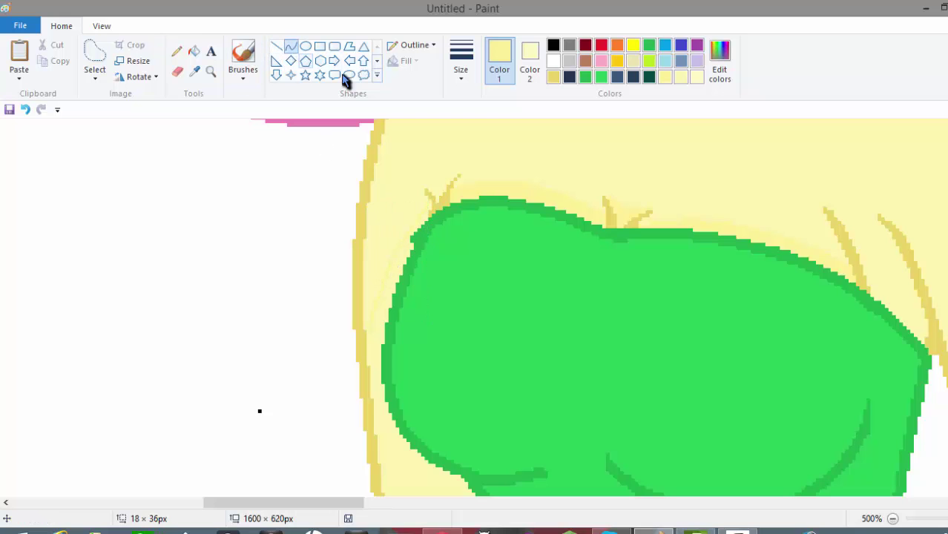
scroll(563, 308, down, 3)
scroll(355, 235, up, 2)
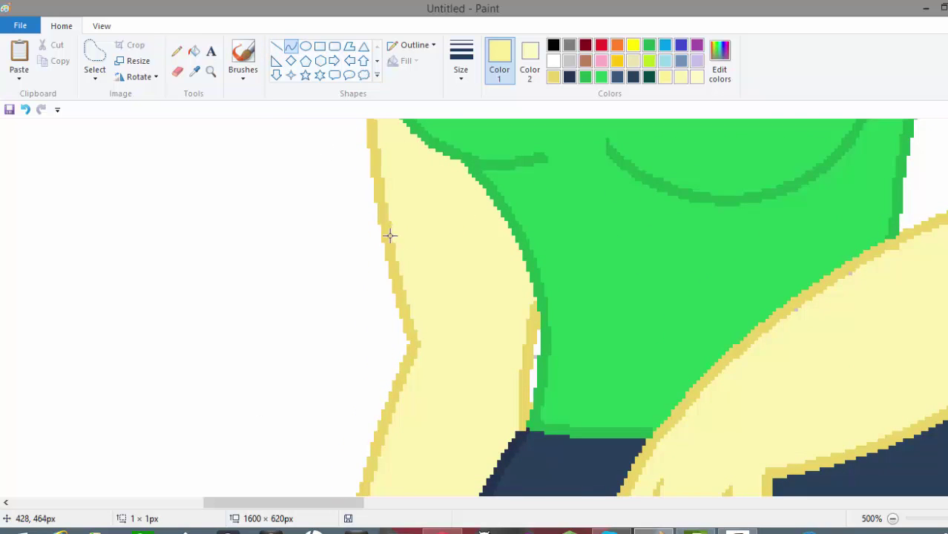
drag(389, 236, 495, 384)
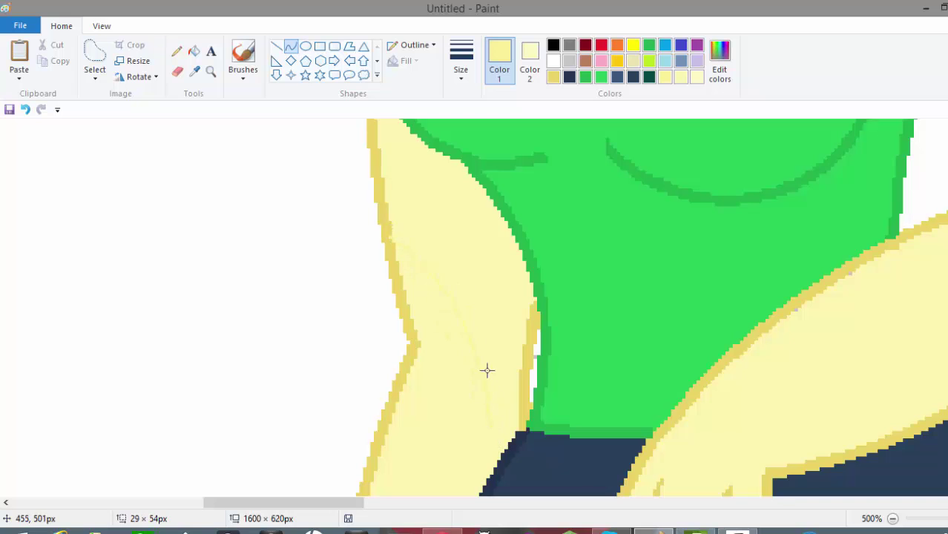
click(291, 46)
drag(377, 247, 382, 237)
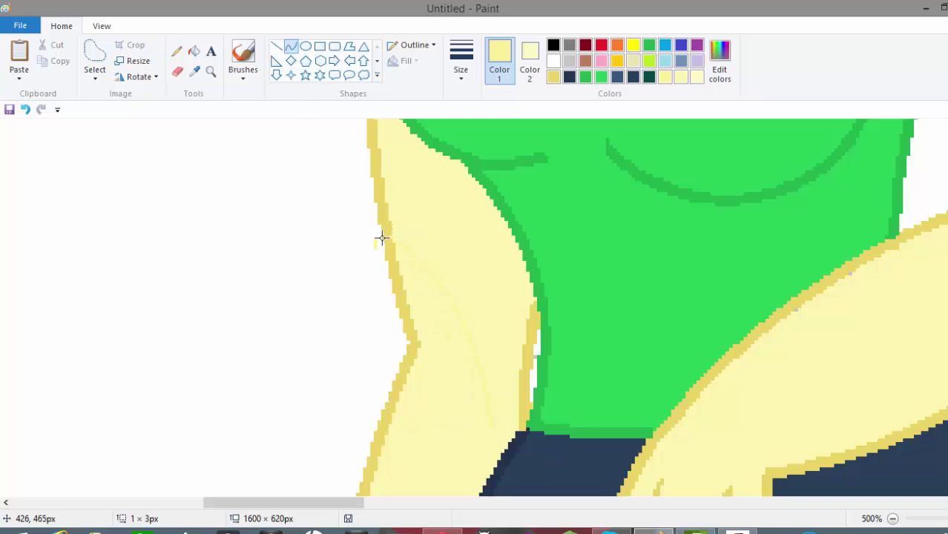
click(25, 109)
- Continue the shadow edge down the forearm with a curve about 31 × 81 px and a line about 1 × 32 px, and fill the arm shadow with darker yellow
scroll(808, 327, down, 4)
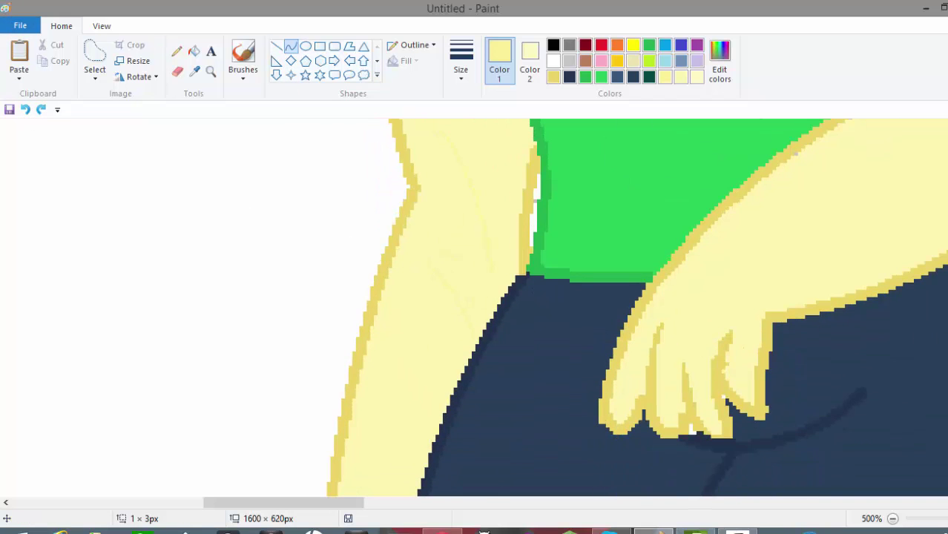
scroll(673, 308, down, 3)
drag(456, 195, 382, 438)
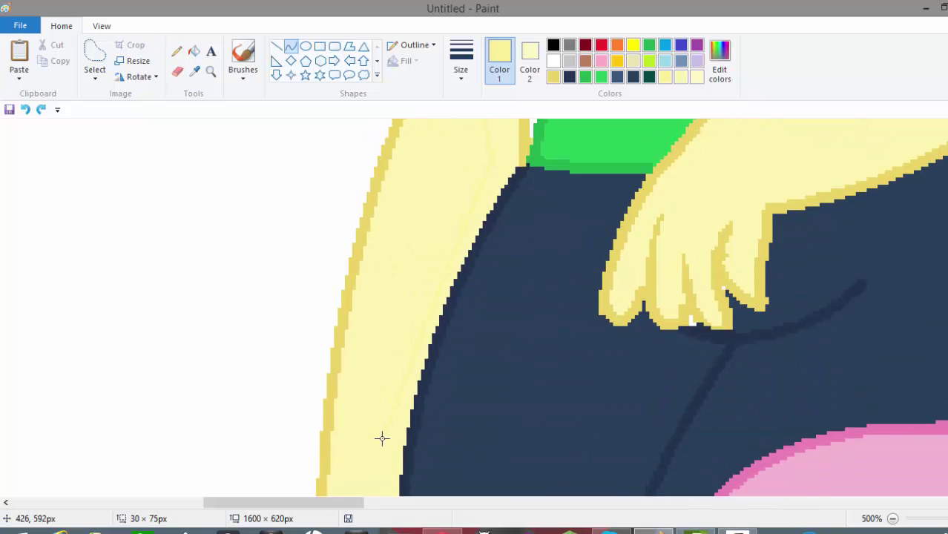
click(377, 369)
scroll(946, 438, down, 1)
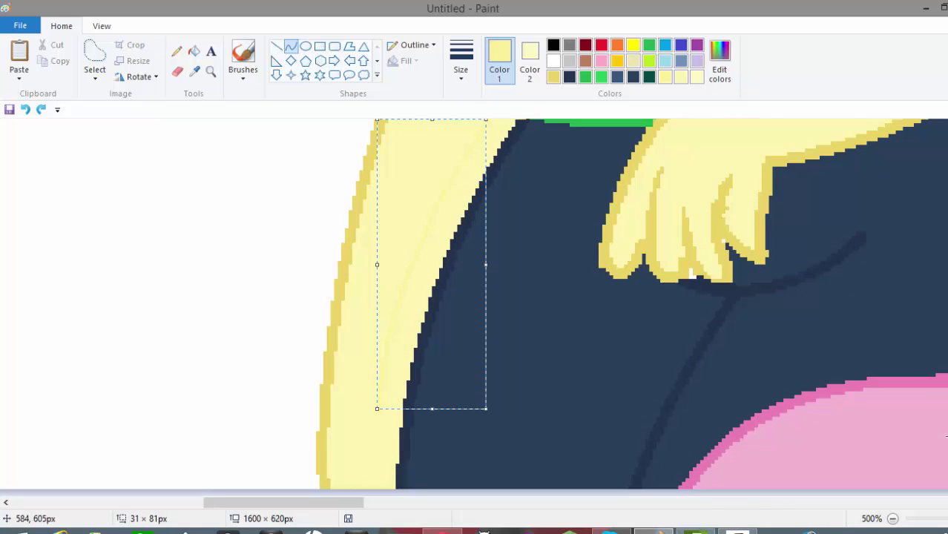
click(290, 48)
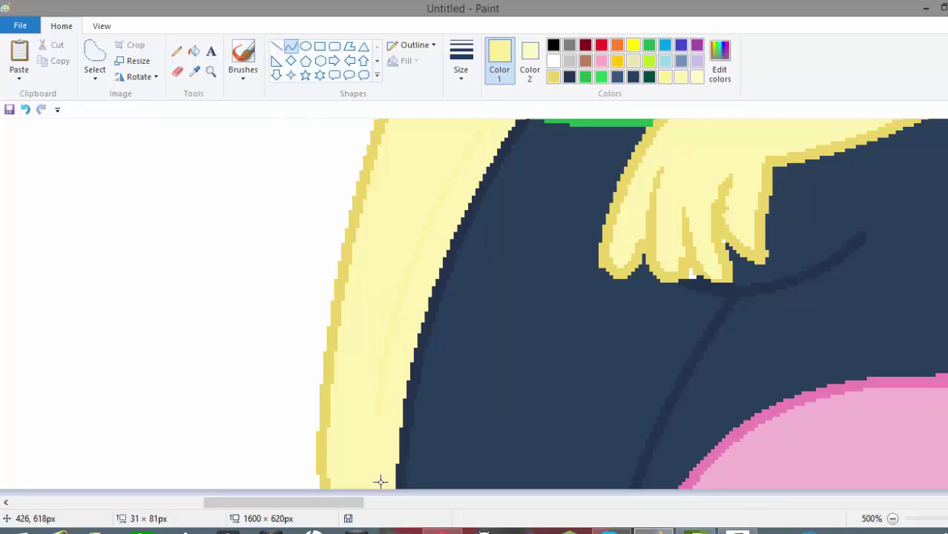
drag(377, 408, 381, 477)
click(193, 50)
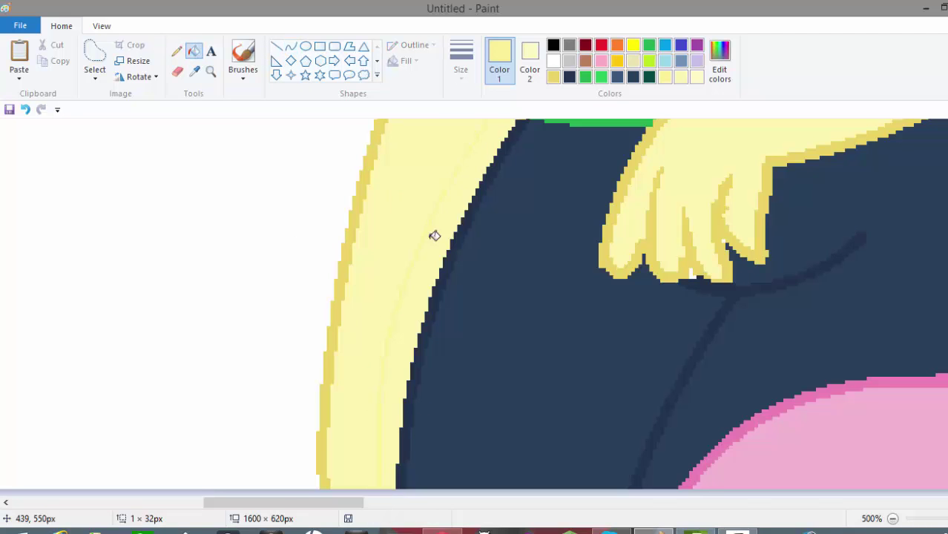
scroll(474, 308, up, 4)
scroll(475, 308, down, 5)
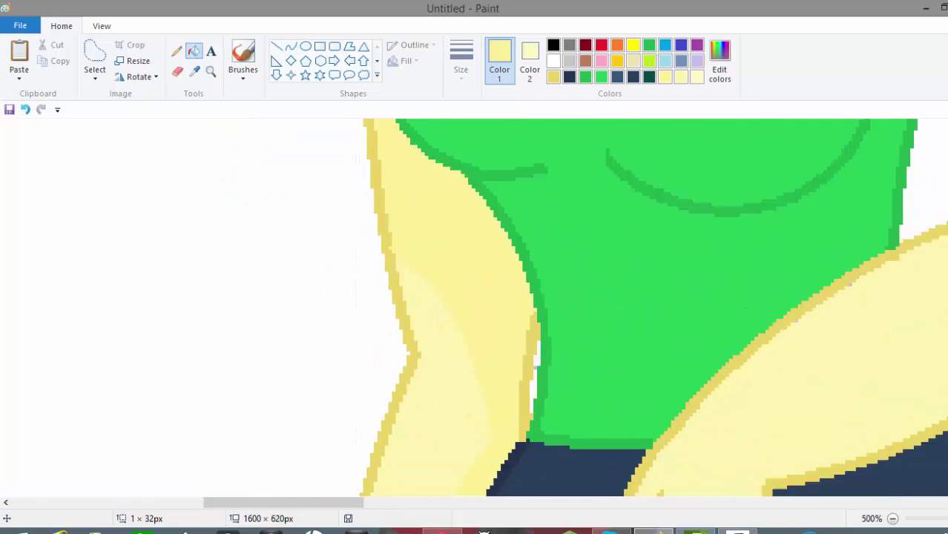
- Sample the tail's light pink and define a darker pink from it as the shading color
drag(310, 503, 374, 503)
click(195, 70)
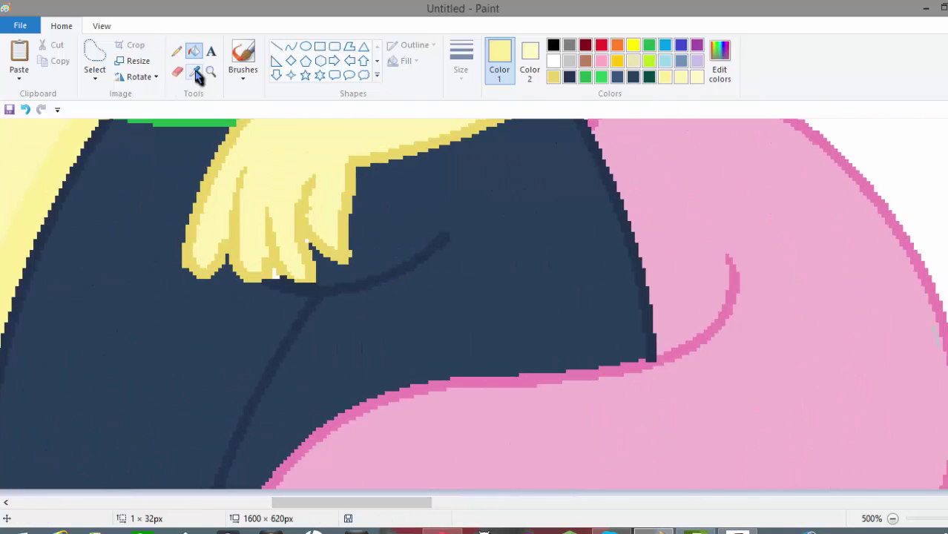
click(771, 273)
click(720, 63)
mouse_move(649, 208)
mouse_down()
mouse_move(651, 191)
mouse_move(639, 191)
mouse_move(629, 207)
mouse_move(647, 206)
mouse_move(646, 215)
mouse_up()
click(362, 367)
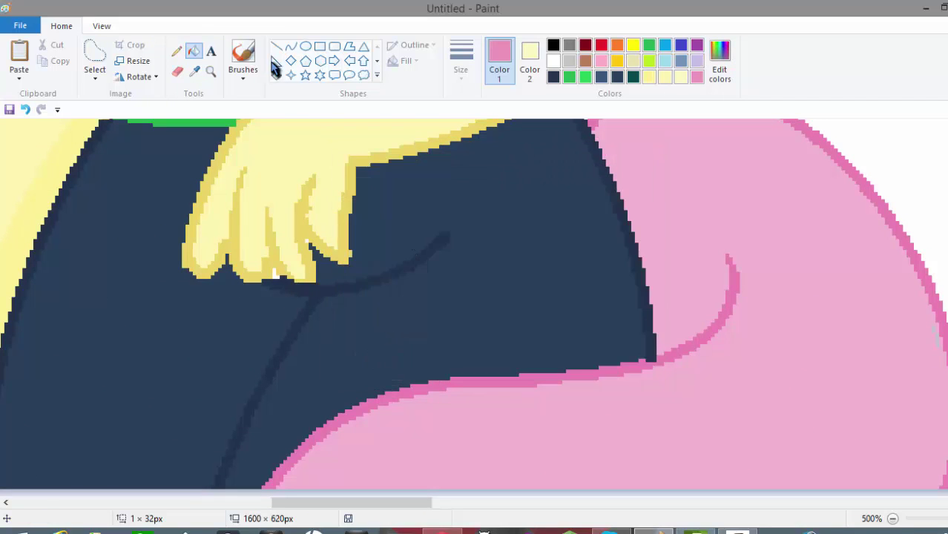
- Draw a darker-pink curve about 22 × 17 px between the skirt and the tail's curl and fill the enclosed corner
click(291, 47)
mouse_move(646, 261)
mouse_down()
mouse_move(712, 302)
mouse_move(682, 317)
mouse_up()
click(682, 318)
click(196, 53)
click(688, 315)
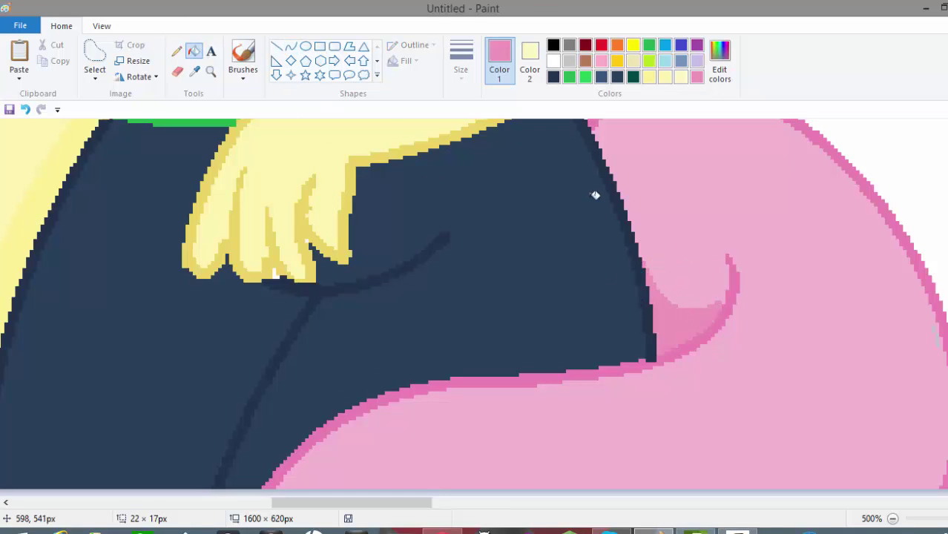
- Draw a curve about 21 × 62 px down the tail beside the skirt, fill the enclosed strip with darker pink and touch up its stray pixels
scroll(939, 364, up, 3)
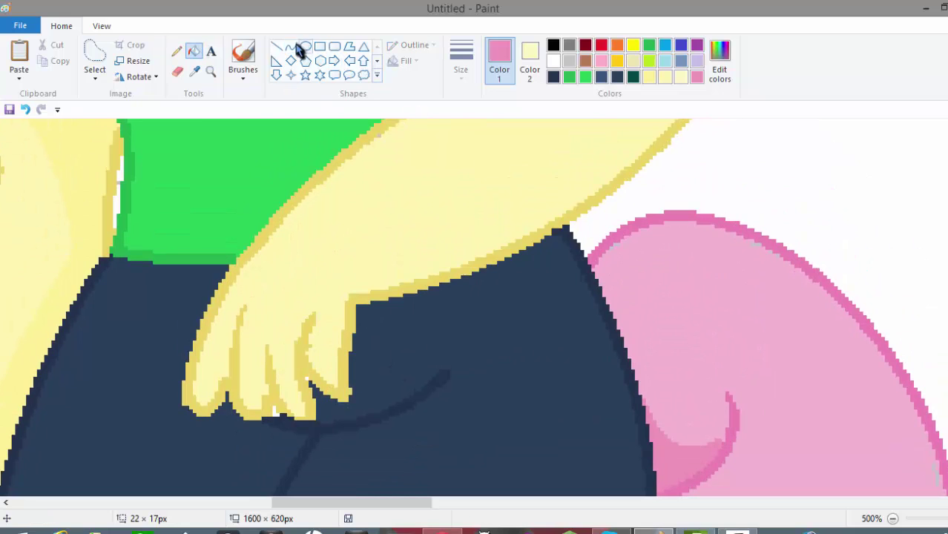
click(290, 46)
mouse_move(639, 230)
mouse_down()
mouse_move(637, 296)
mouse_move(675, 445)
mouse_up()
mouse_move(664, 311)
mouse_down()
mouse_move(639, 258)
mouse_move(612, 288)
mouse_up()
click(196, 54)
click(627, 276)
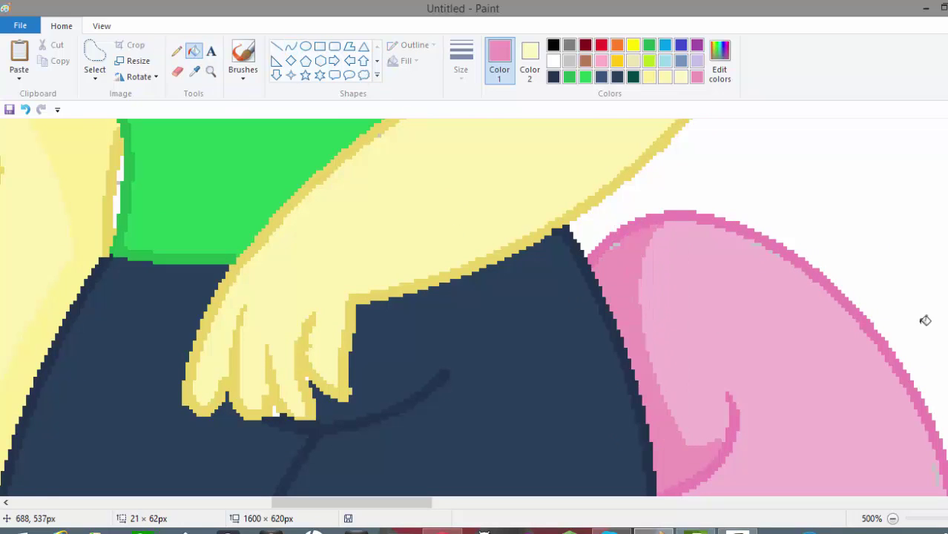
click(177, 51)
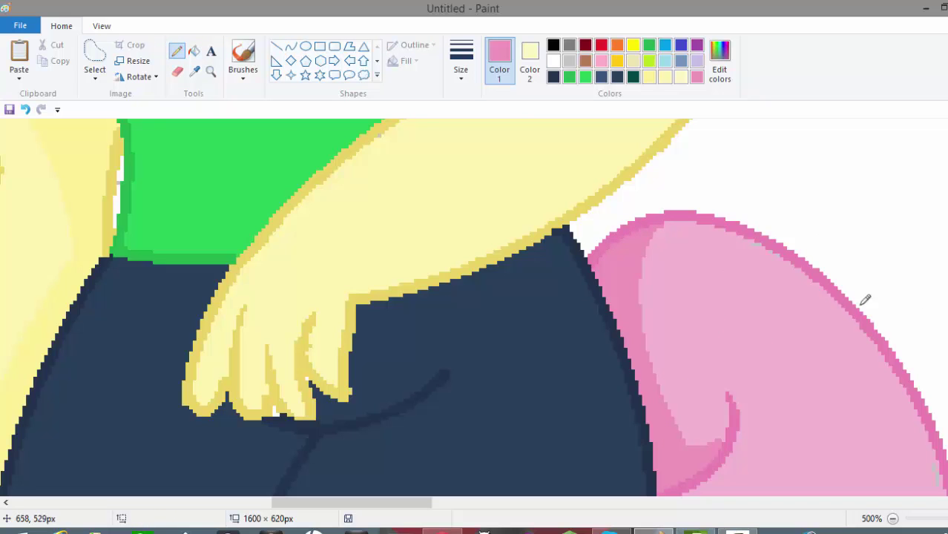
- Select the pony reference picture with a free-form outline and delete it
drag(429, 507, 586, 504)
click(892, 518)
click(893, 519)
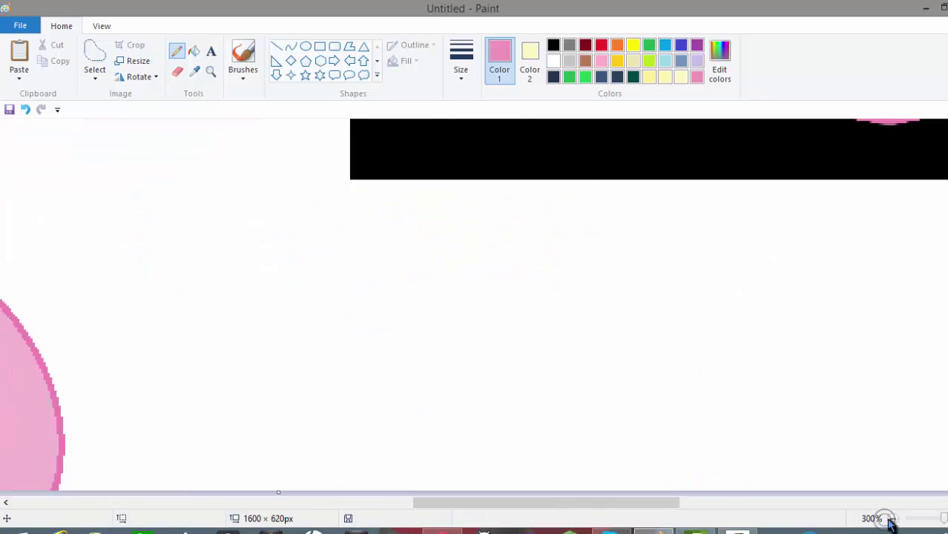
click(893, 519)
click(892, 519)
click(893, 519)
click(95, 56)
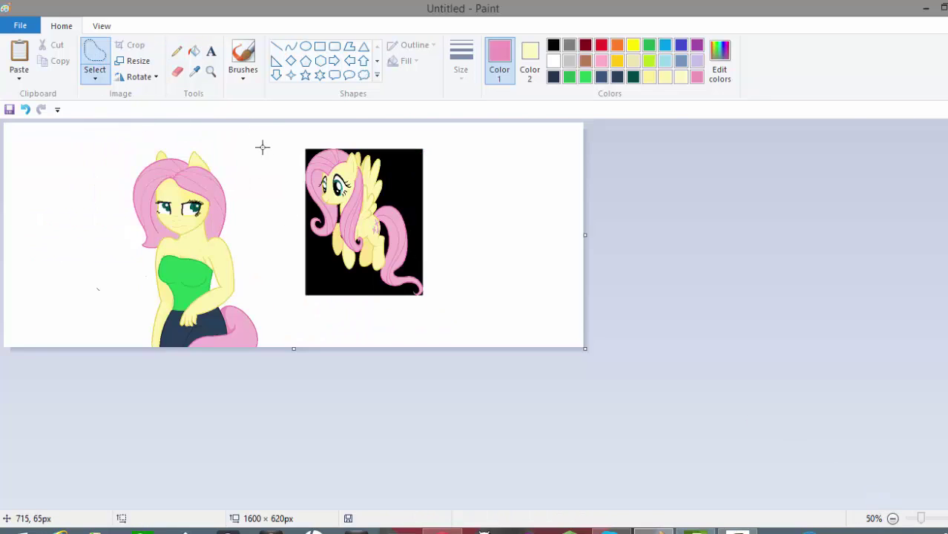
mouse_move(268, 135)
mouse_down()
mouse_move(354, 322)
mouse_move(467, 228)
mouse_move(357, 131)
mouse_move(276, 132)
mouse_up()
key(Delete)
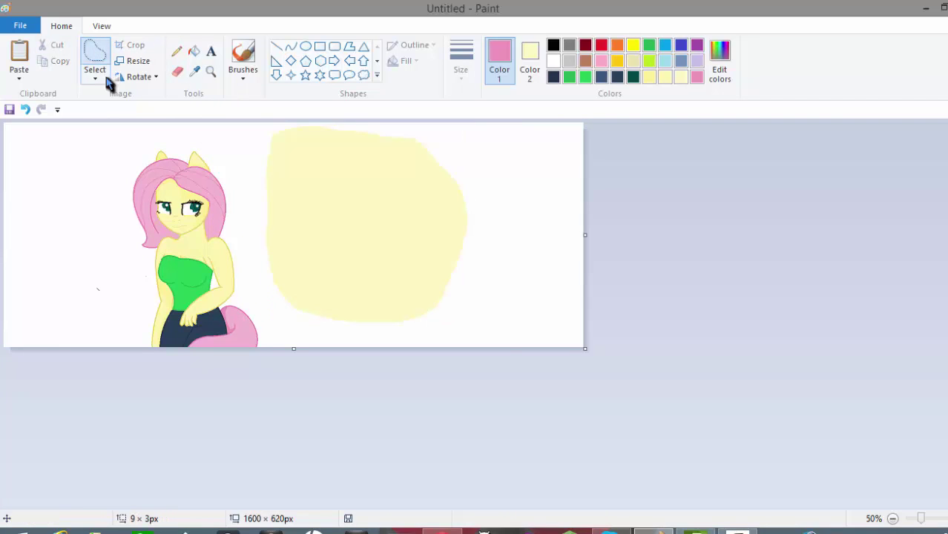
- Set the secondary color to white and fill the yellow patch and the surrounding background with the darker pink
click(529, 59)
click(553, 62)
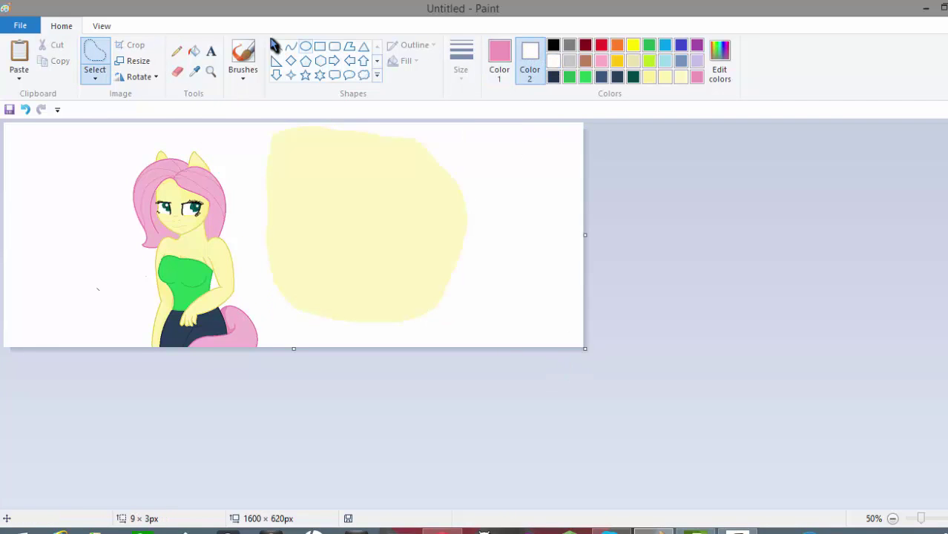
click(194, 51)
click(341, 195)
click(520, 233)
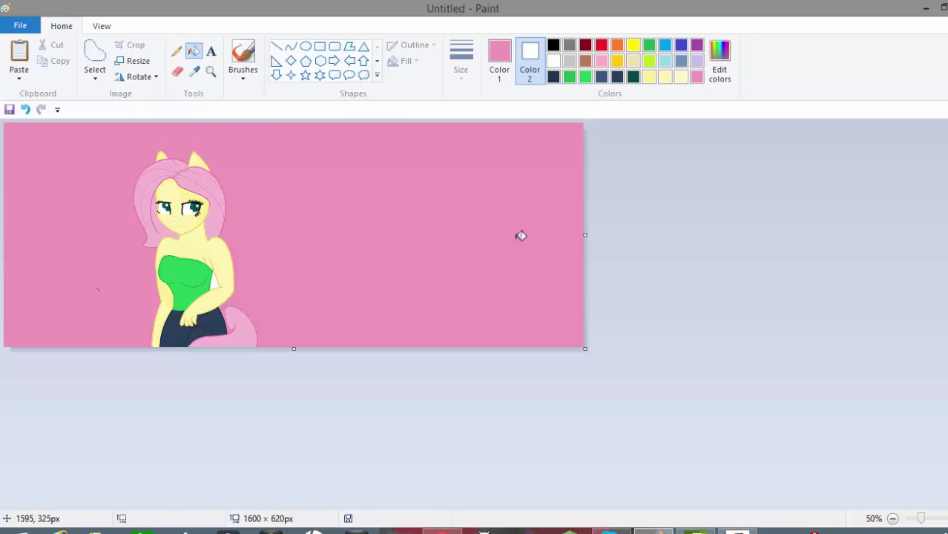
click(26, 109)
click(41, 110)
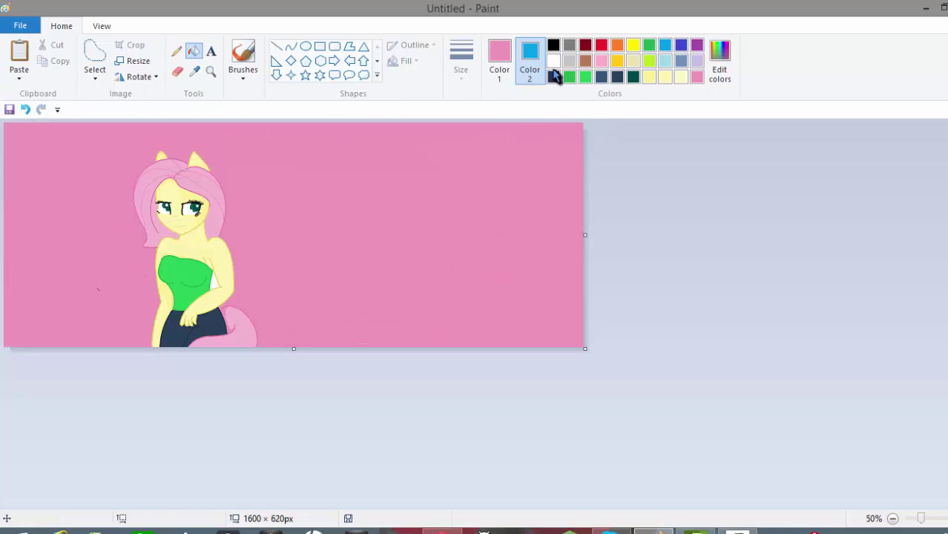
- Restore white as the secondary color, recolor the background light turquoise and narrow the canvas to 770 px wide
click(553, 62)
click(664, 46)
click(484, 157)
click(664, 61)
click(479, 173)
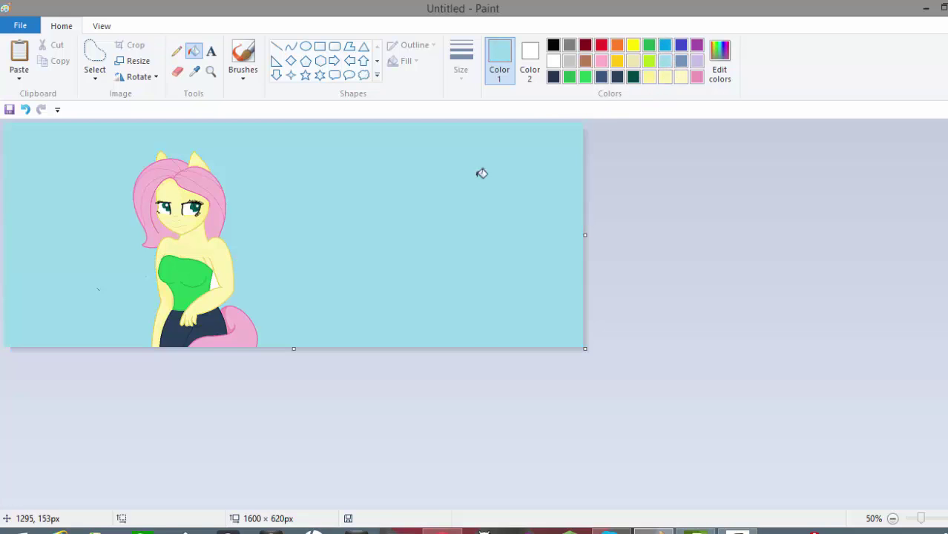
drag(584, 234, 287, 236)
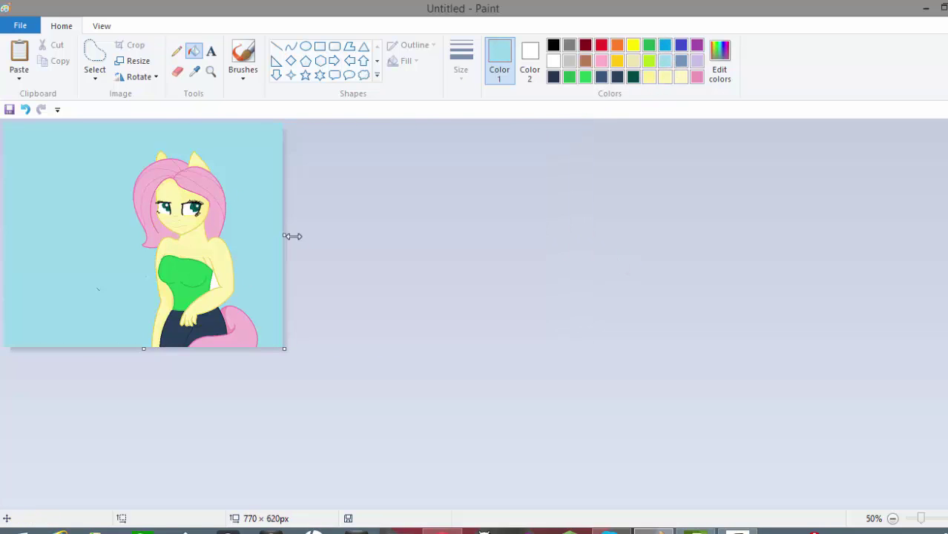
- Select a rectangular area about 497 × 603 px around the character and move it to the canvas's left edge
click(94, 59)
mouse_move(86, 123)
mouse_down()
mouse_move(123, 243)
mouse_move(98, 289)
mouse_up()
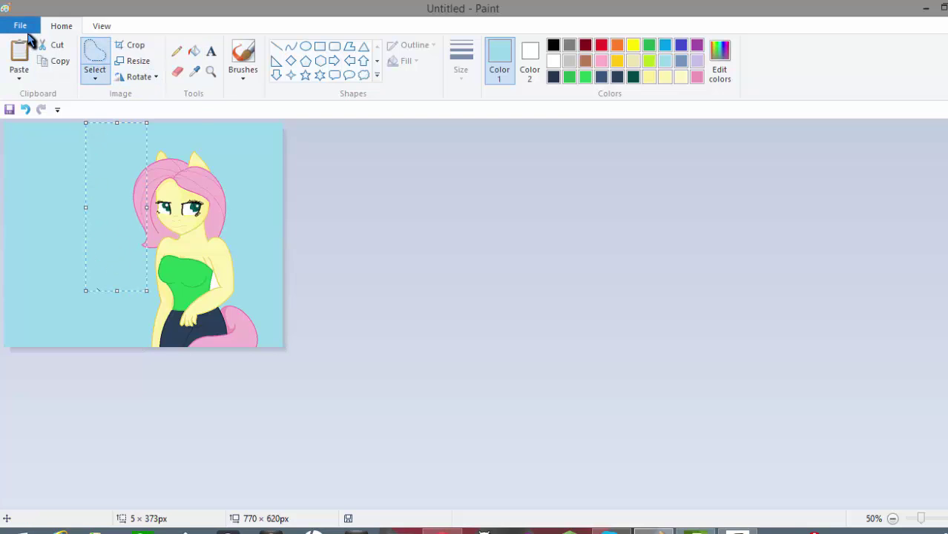
click(95, 77)
click(102, 111)
drag(86, 127, 269, 350)
drag(201, 241, 130, 242)
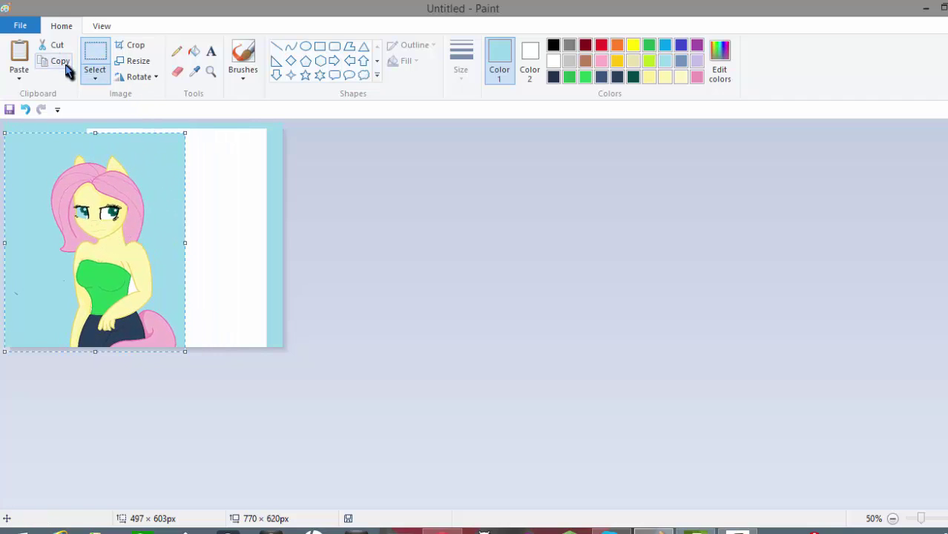
- Place the selected character block slightly further right, fill the white area around it with turquoise and narrow the canvas to 716 px wide
drag(108, 195, 128, 201)
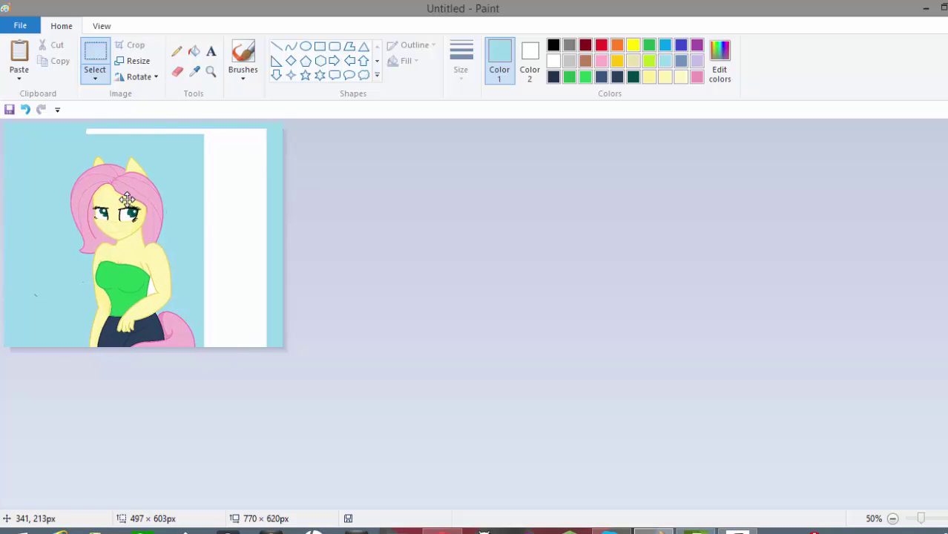
click(194, 51)
click(237, 151)
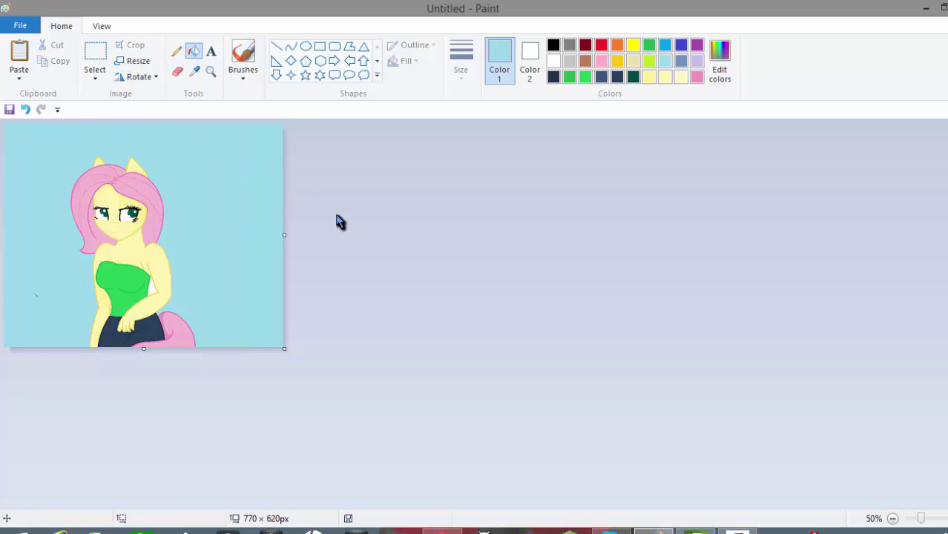
drag(283, 234, 263, 235)
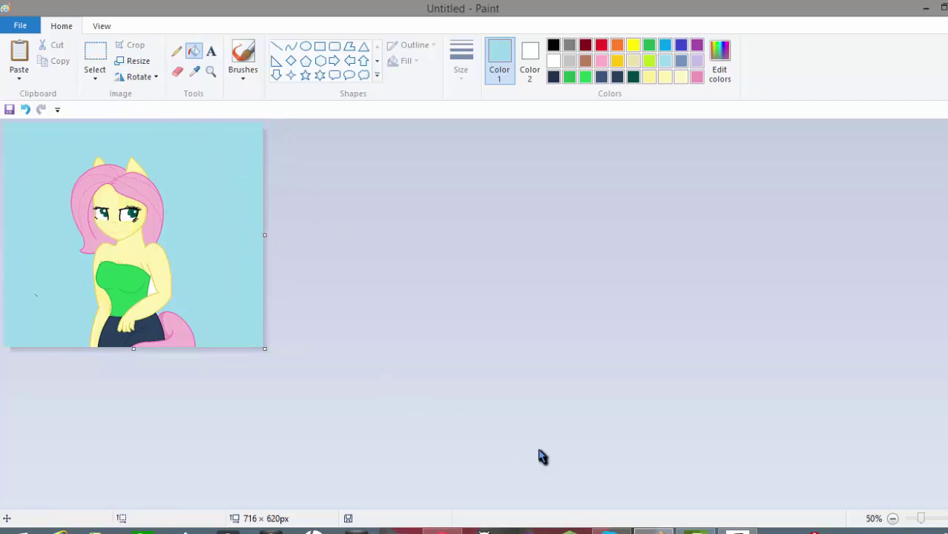
- Try a small white airbrush cloud in the sky to the right of the head and undo it
click(553, 61)
click(242, 74)
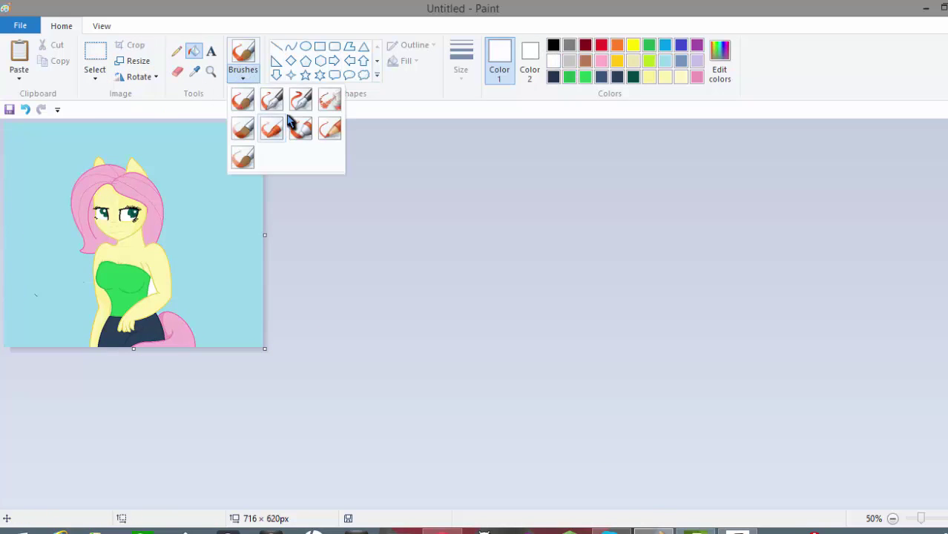
click(300, 97)
drag(207, 140, 252, 146)
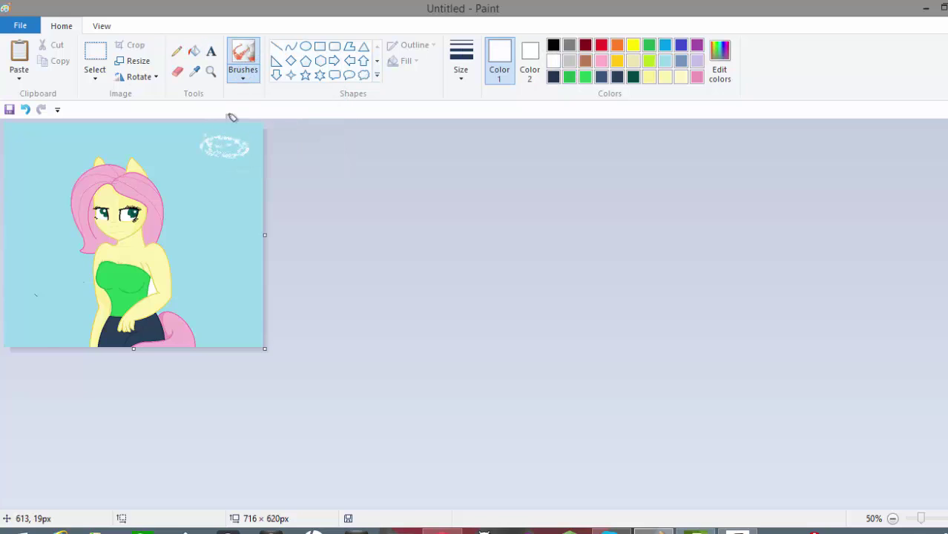
click(25, 109)
- Try wider white airbrush clouds at three places around the character and undo them all
click(461, 67)
click(474, 160)
mouse_move(204, 143)
mouse_down()
mouse_move(243, 155)
mouse_move(250, 146)
mouse_move(198, 157)
mouse_move(250, 162)
mouse_move(200, 154)
mouse_up()
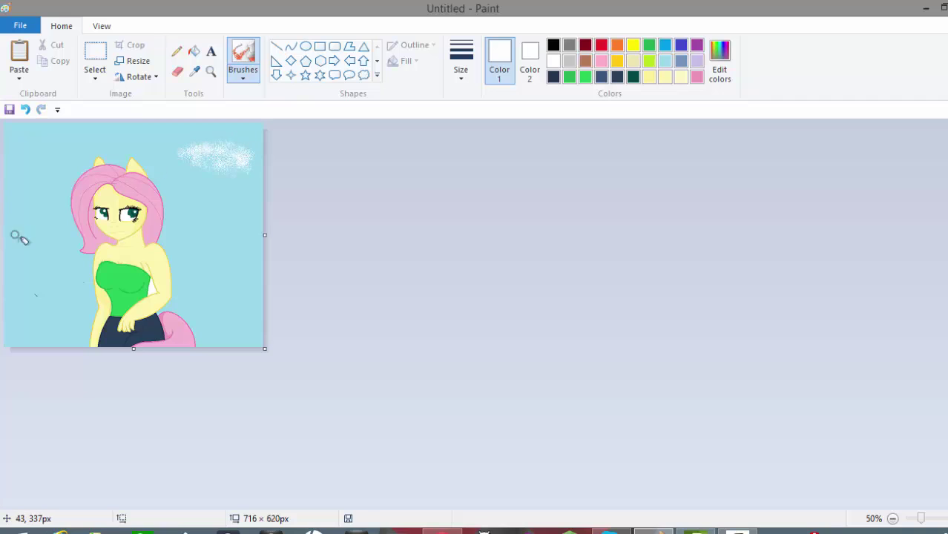
mouse_move(19, 235)
mouse_down()
mouse_move(24, 226)
mouse_move(42, 238)
mouse_move(30, 220)
mouse_up()
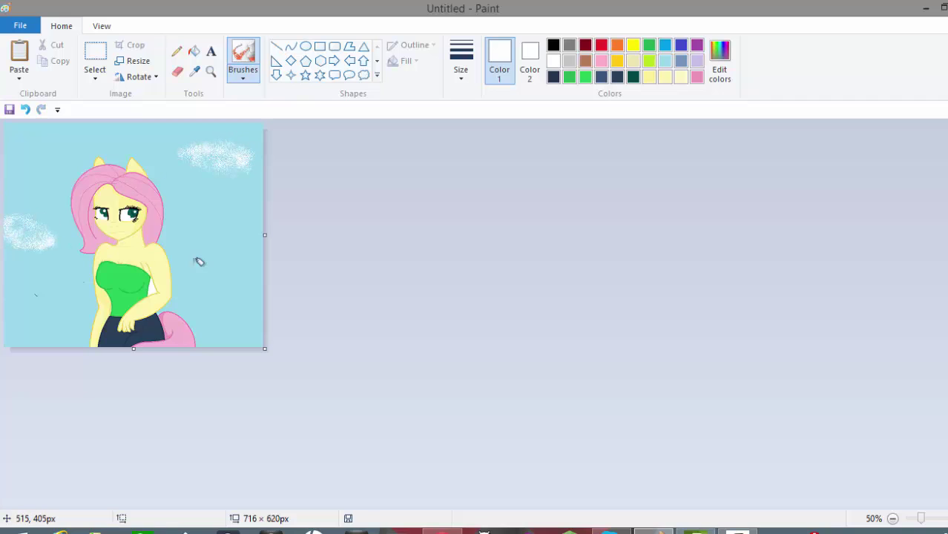
mouse_move(243, 259)
mouse_down()
mouse_move(212, 277)
mouse_move(208, 266)
mouse_move(226, 281)
mouse_up()
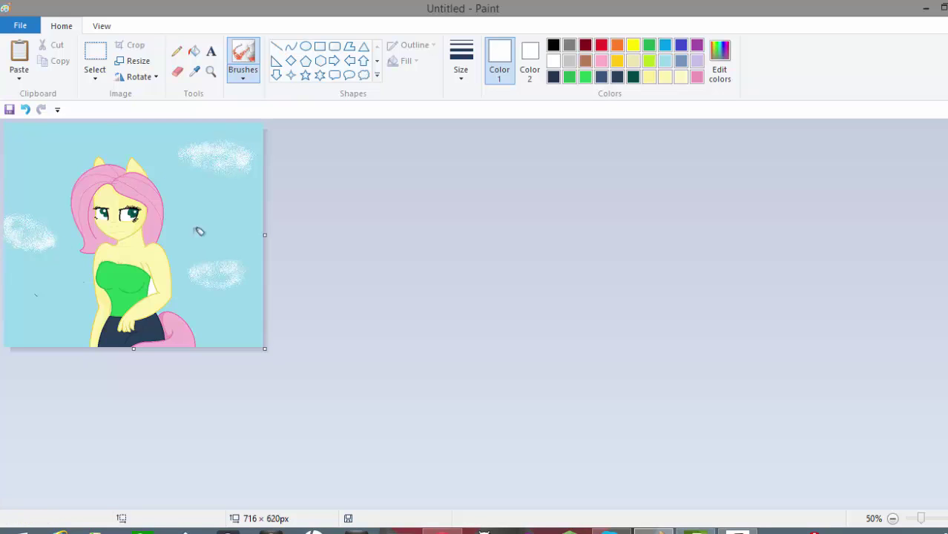
click(25, 110)
click(25, 110)
click(25, 110)
click(26, 110)
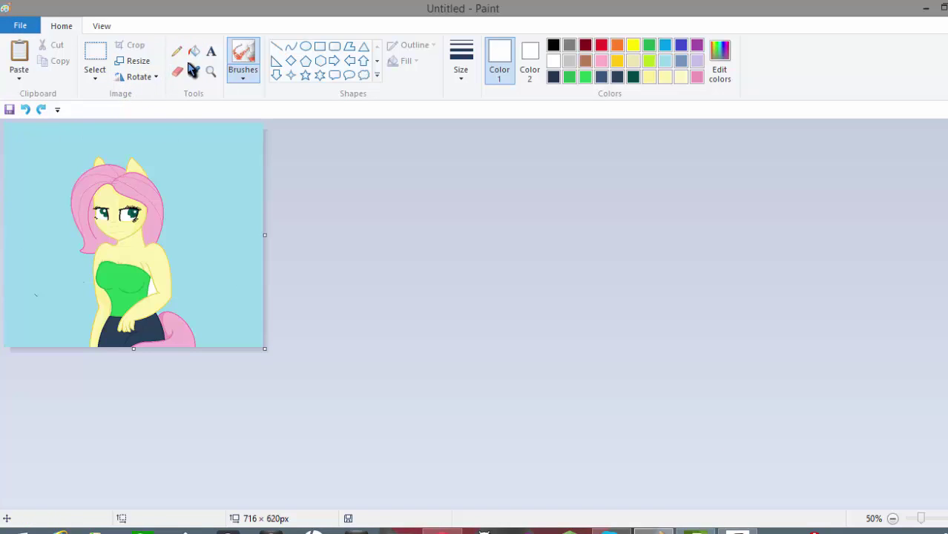
- Add the black title "Fluttershy" at size 48 and widen and move its text box so it fits on one line above the head
click(210, 51)
click(153, 128)
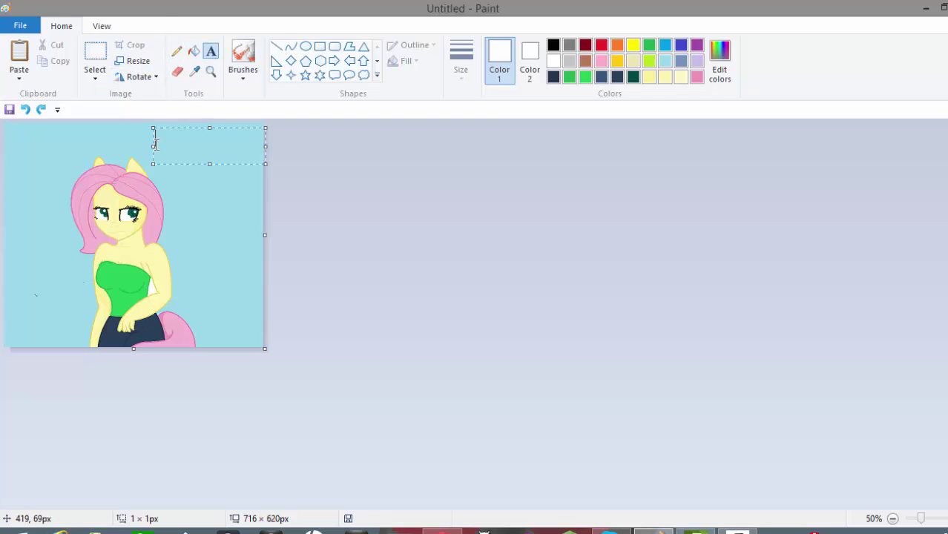
click(328, 44)
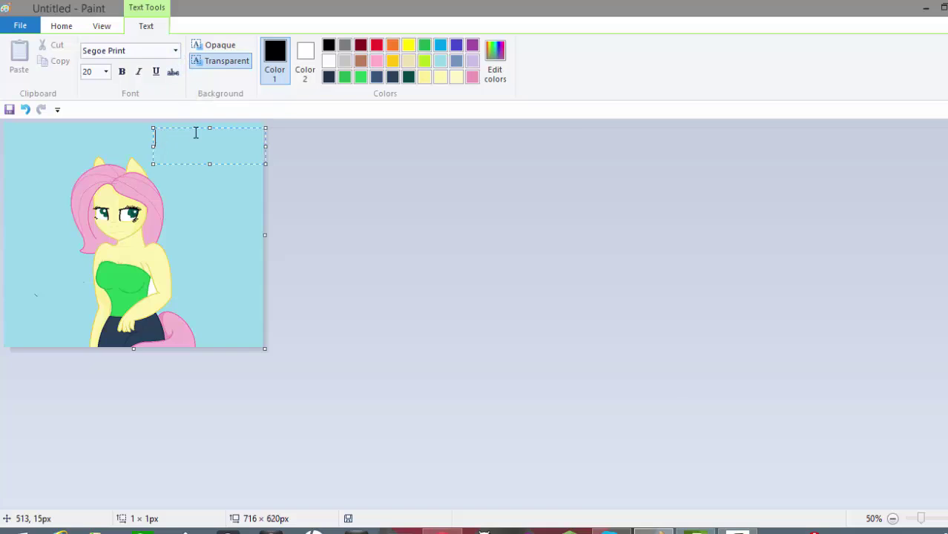
click(106, 72)
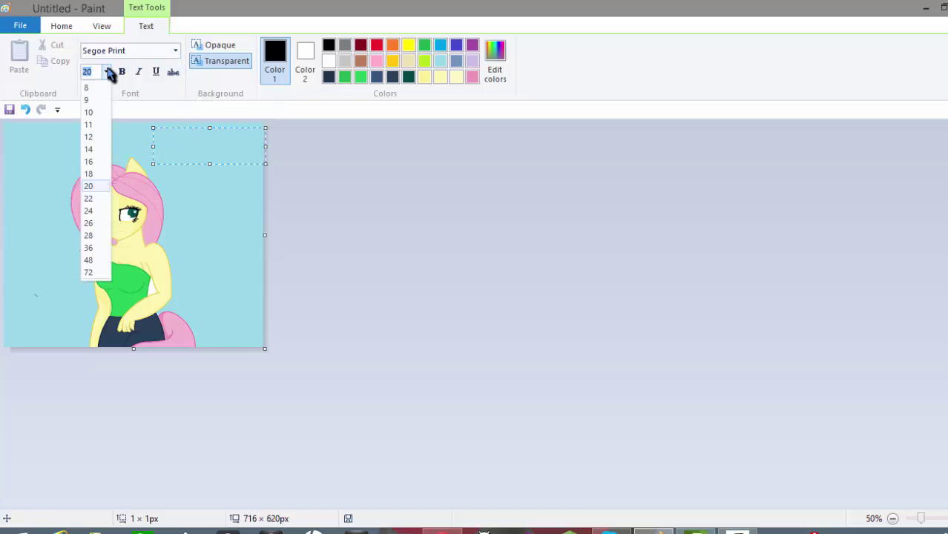
click(87, 262)
text(Fluttershy)
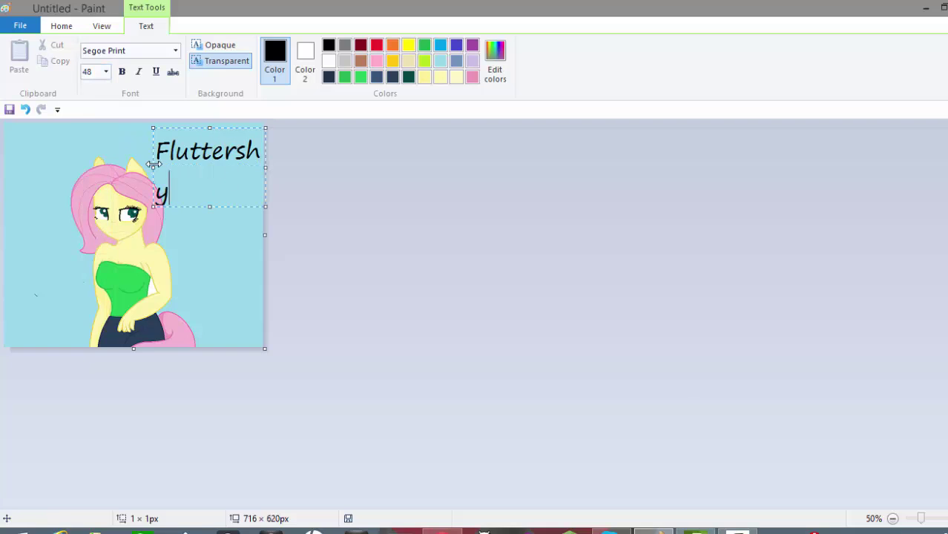
drag(154, 164, 38, 167)
drag(176, 128, 193, 119)
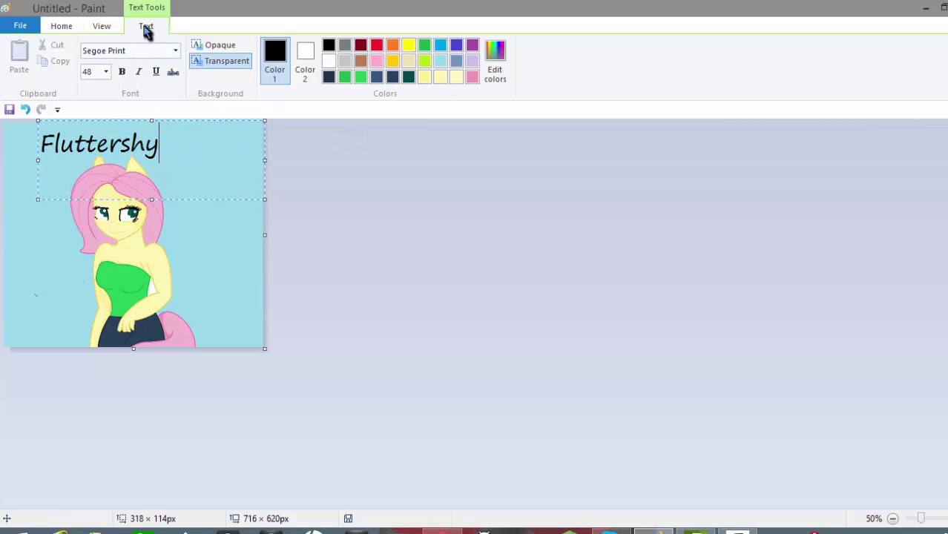
- Add a second "Fluttershy" in dark pink over the black title, slightly offset so the two form a shadowed lettering
click(51, 26)
click(209, 55)
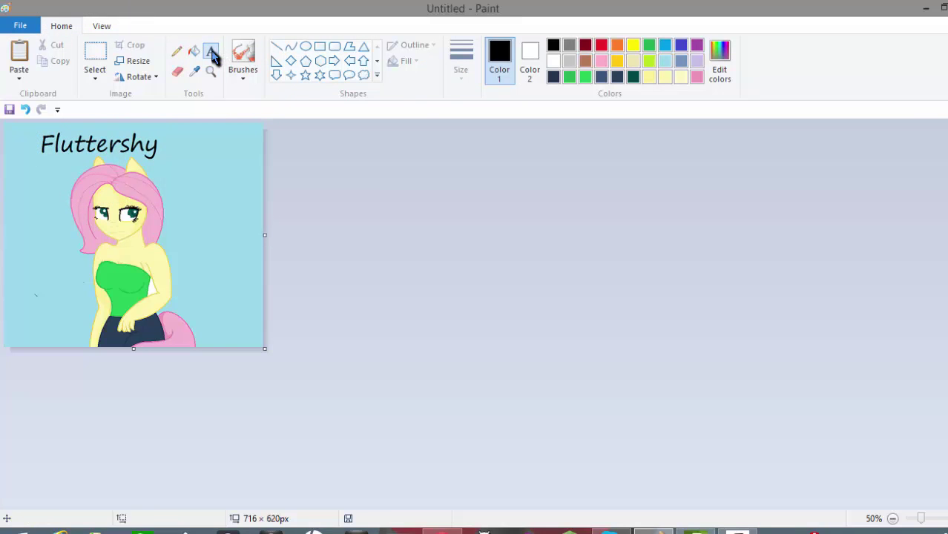
click(47, 141)
click(472, 77)
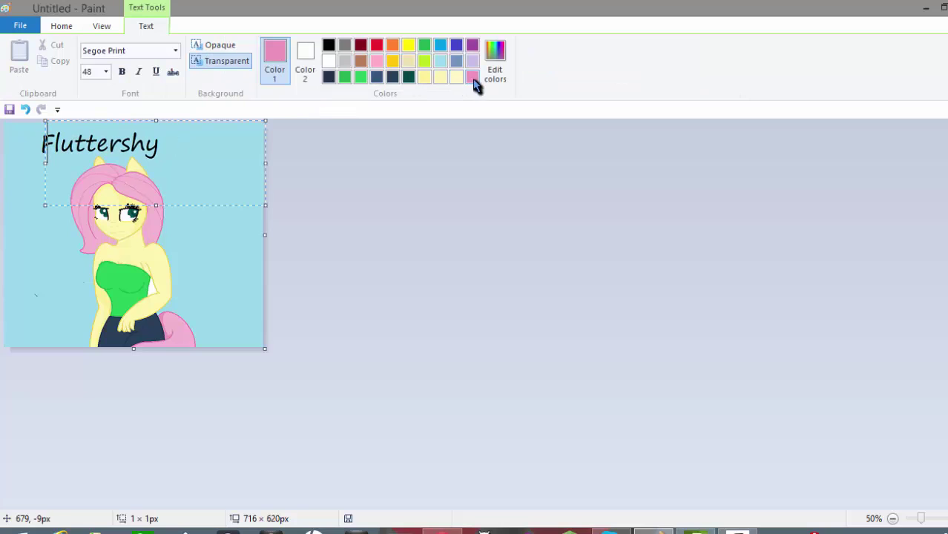
text(Fluttershy)
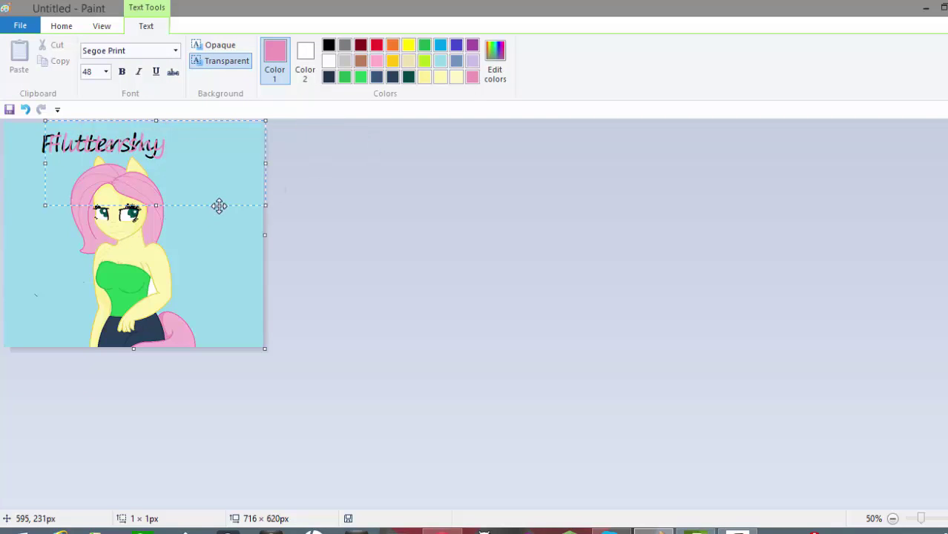
drag(218, 205, 211, 209)
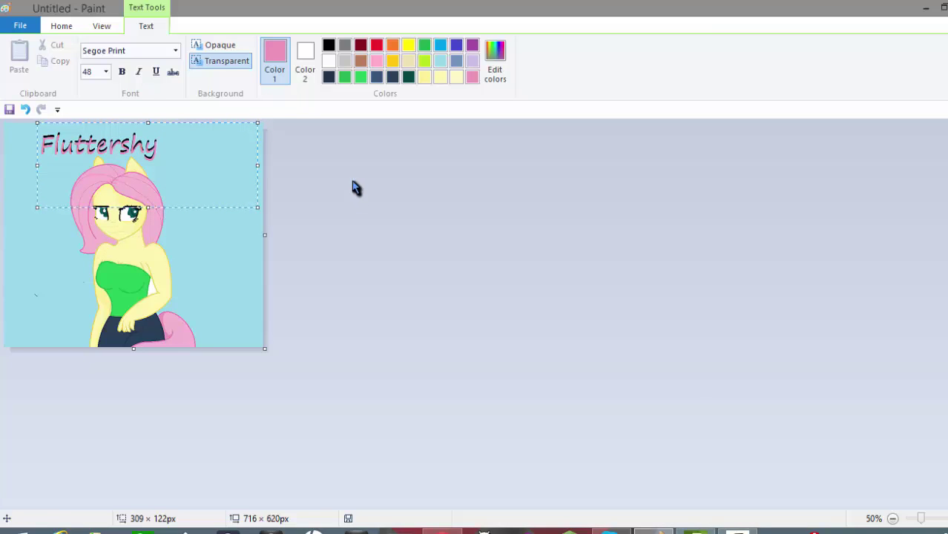
click(63, 28)
- Pick the background turquoise and fill the white gap between the character's arm and torso with it
click(290, 46)
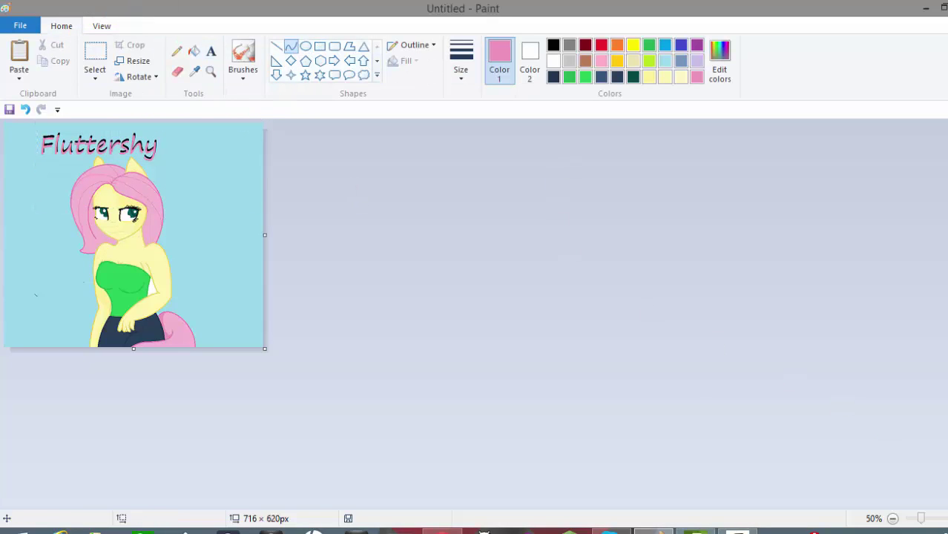
key(ctrl+Page_Up)
scroll(263, 314, down, 3)
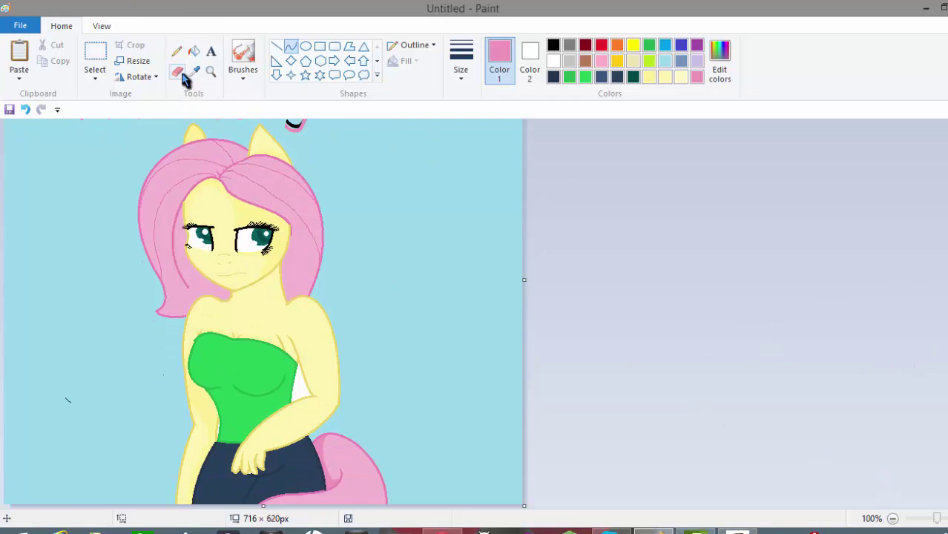
click(193, 51)
click(194, 70)
click(215, 126)
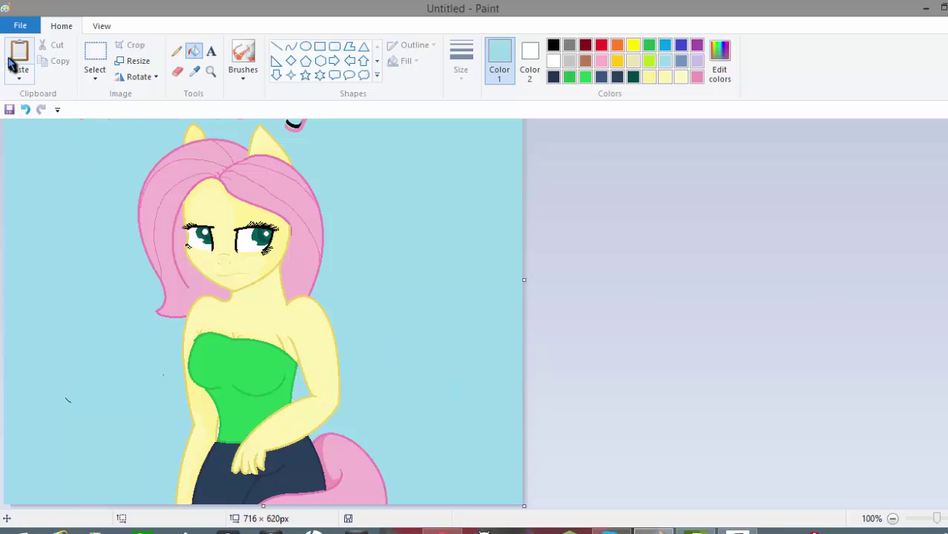
- Save the drawing in the Pictures folder as a PNG named "Human Fluttershy (Anthro)"
click(20, 25)
click(58, 143)
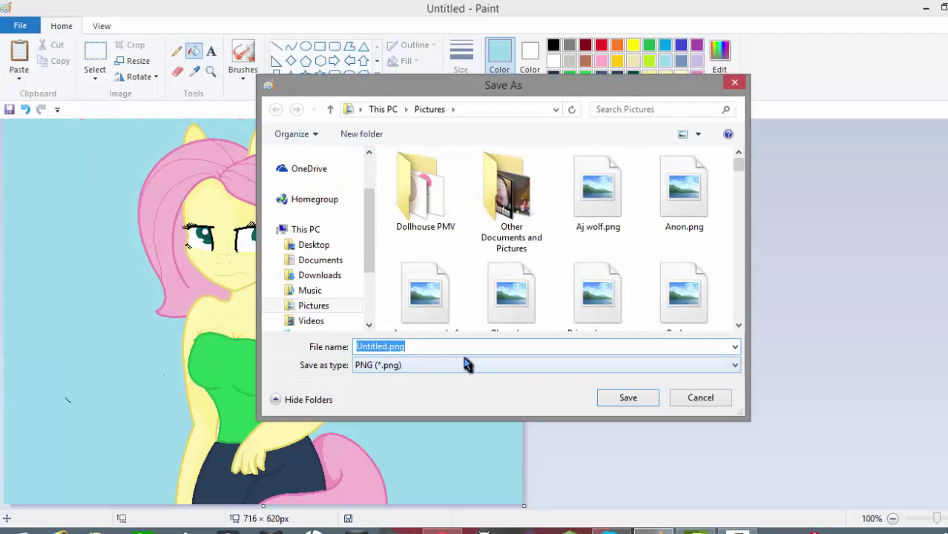
key(BackSpace)
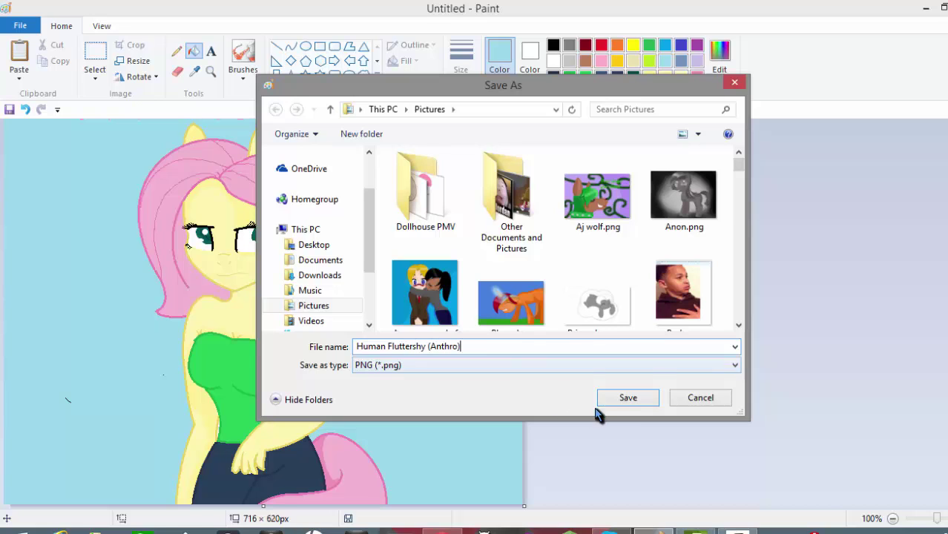
click(620, 401)
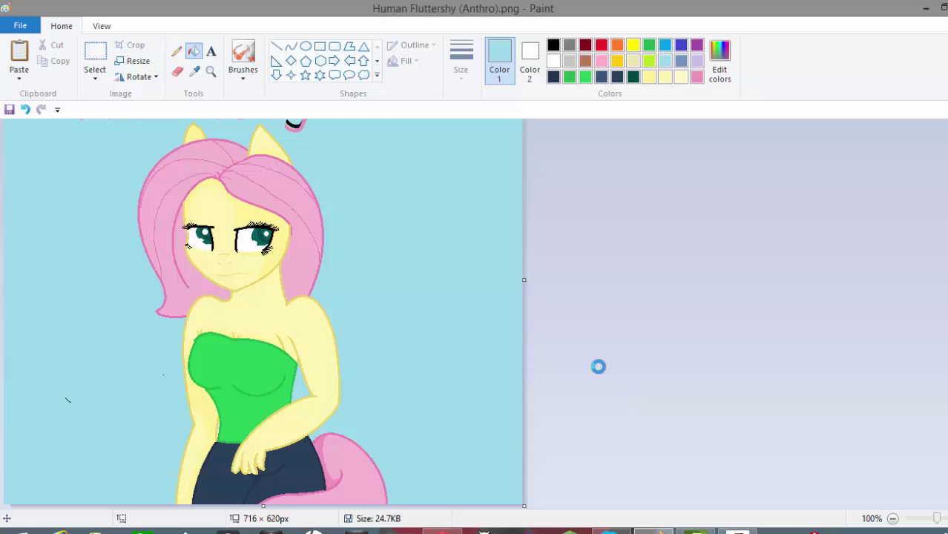